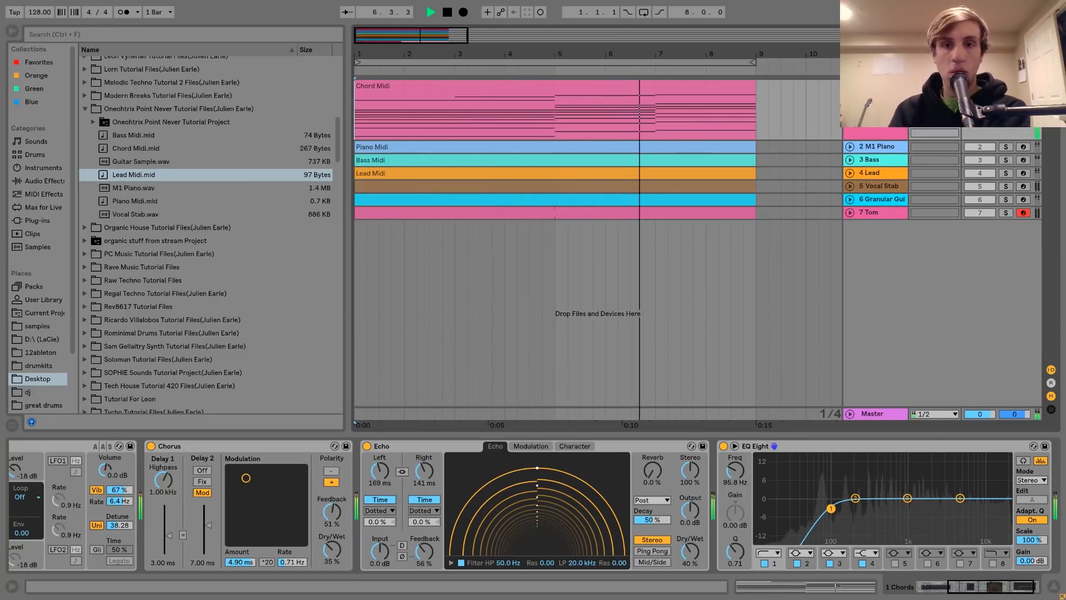
# Stop playback and open the Chord Midi clip's notes for editing
pyautogui.press('space')
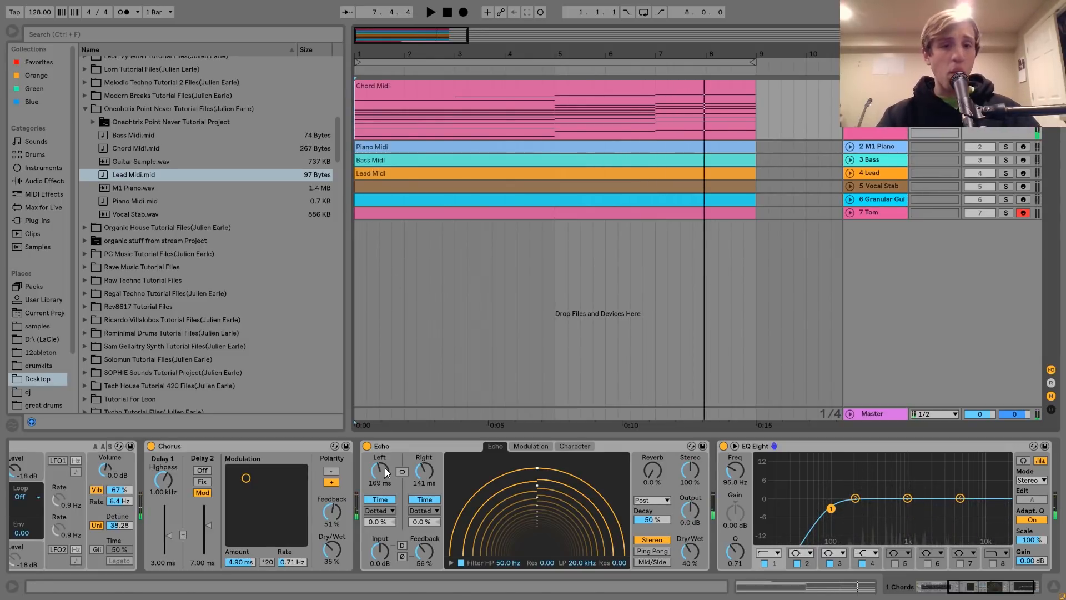
pyautogui.scroll(5, 384, 468)
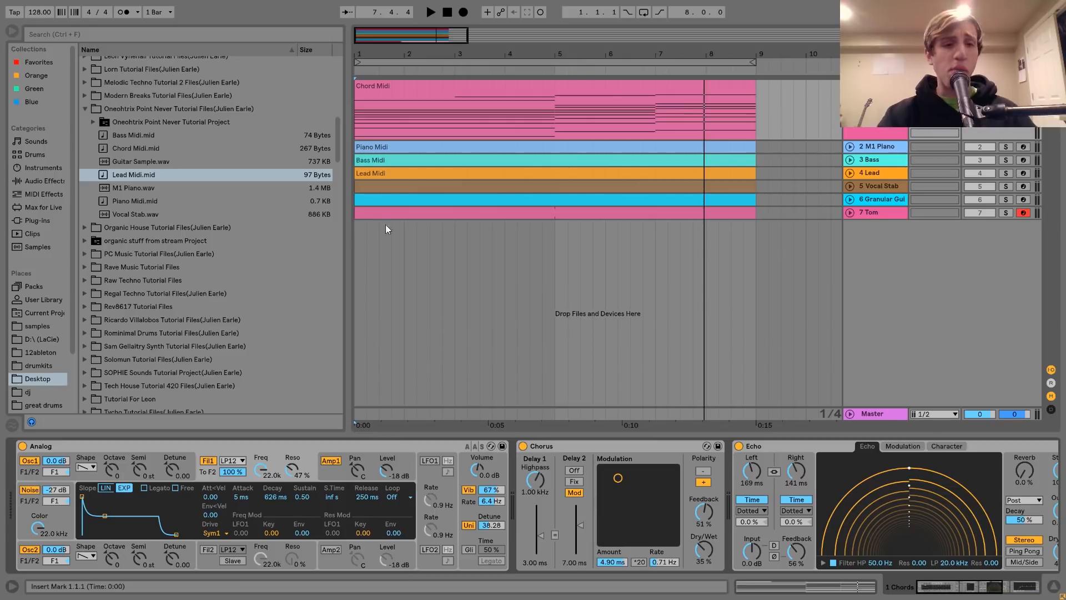
pyautogui.click(502, 93)
pyautogui.doubleClick(502, 94)
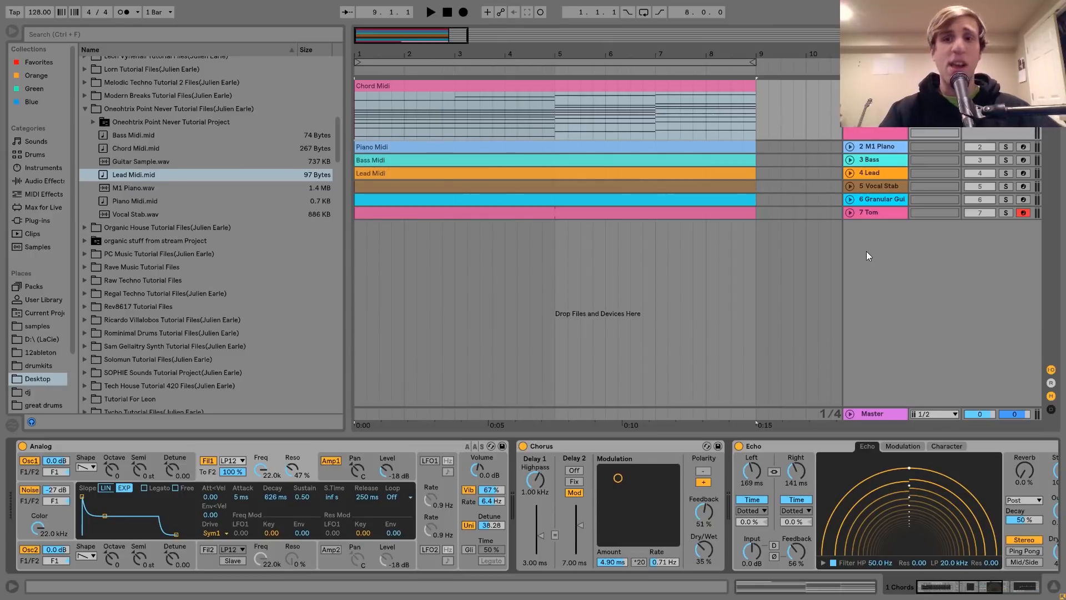
pyautogui.doubleClick(672, 87)
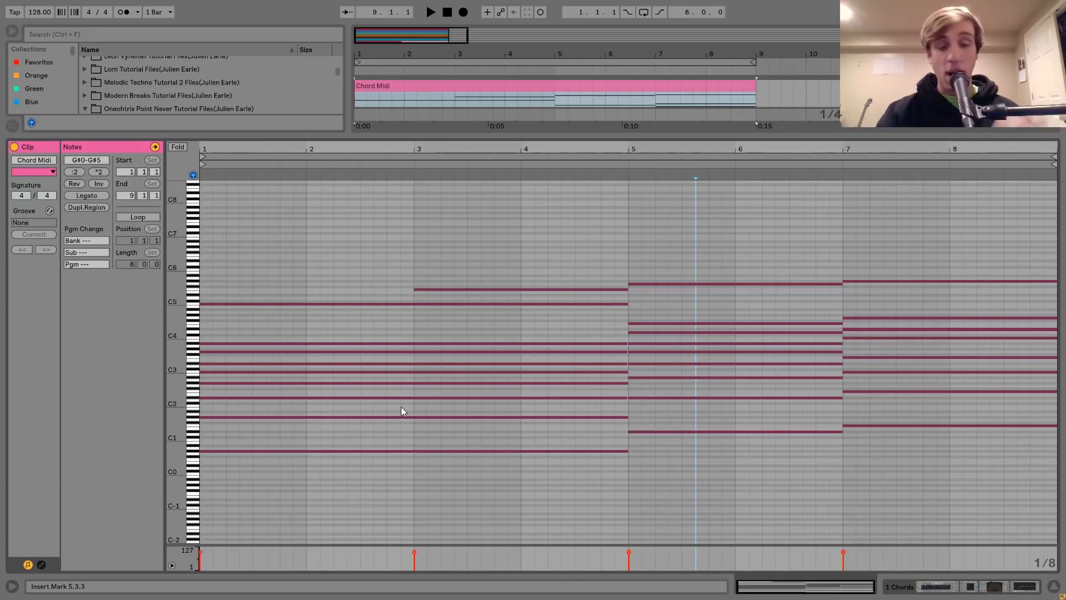
# Select the G#2, G#1 and G#0 notes of the first chord in turn to examine its octave doubling
pyautogui.click(424, 391)
pyautogui.click(424, 383)
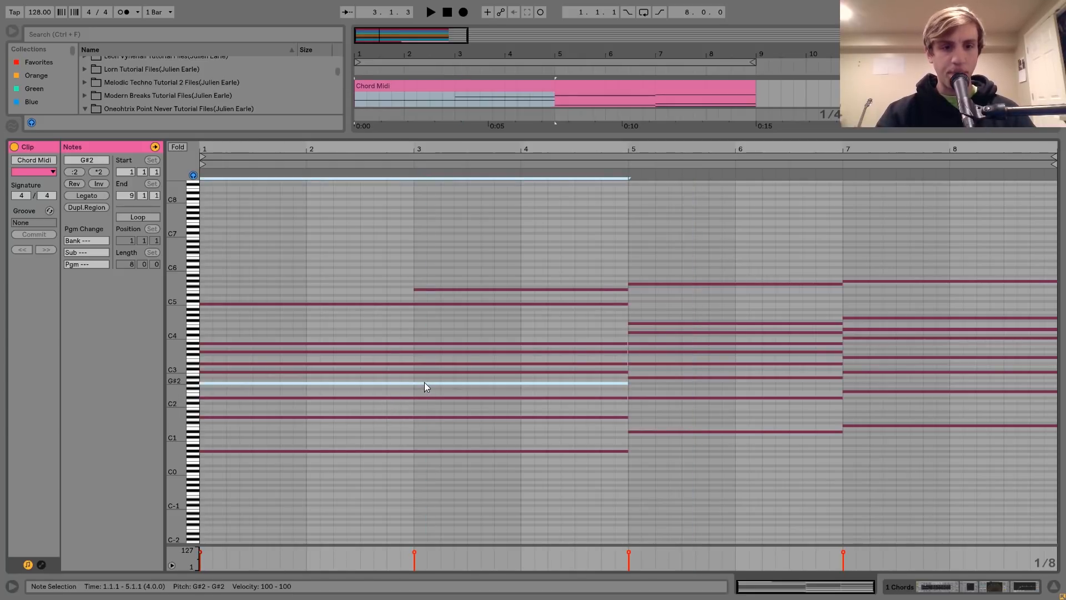
pyautogui.moveTo(421, 383); pyautogui.dragTo(435, 424)
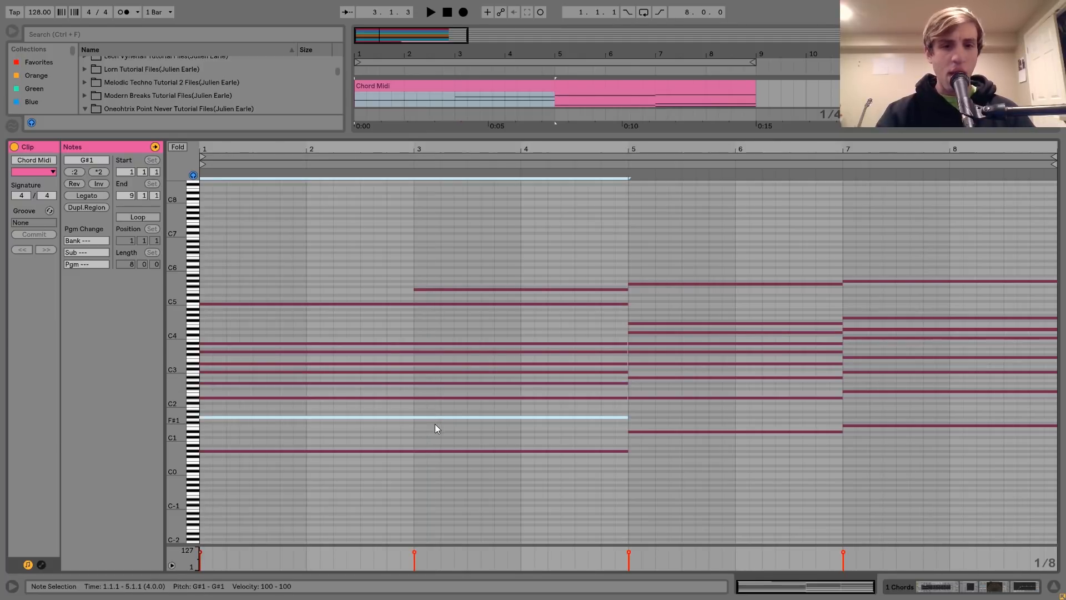
pyautogui.click(437, 432)
pyautogui.click(442, 450)
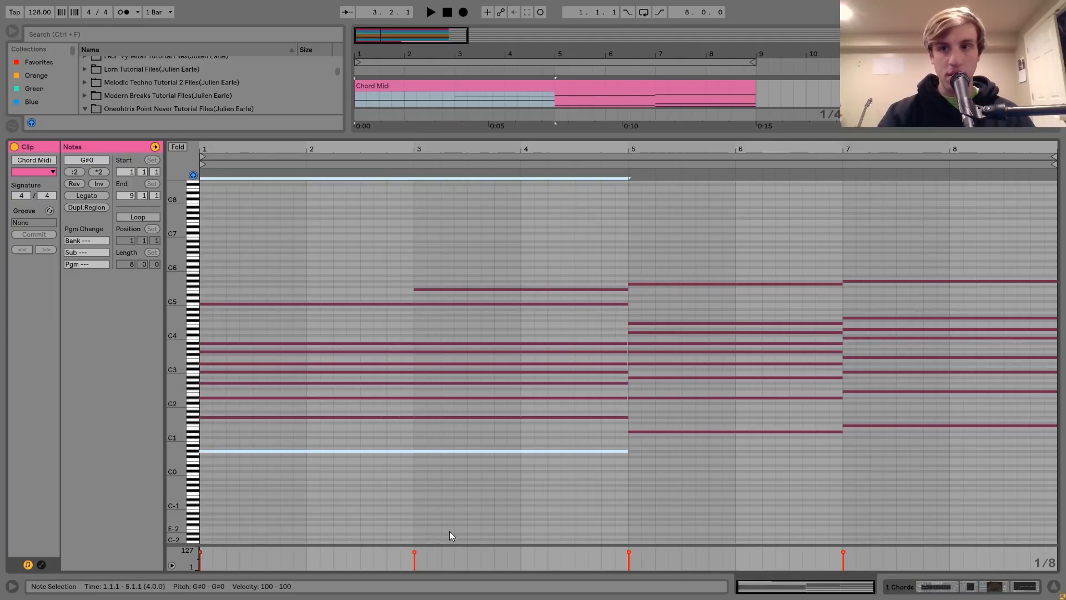
pyautogui.click(1012, 98)
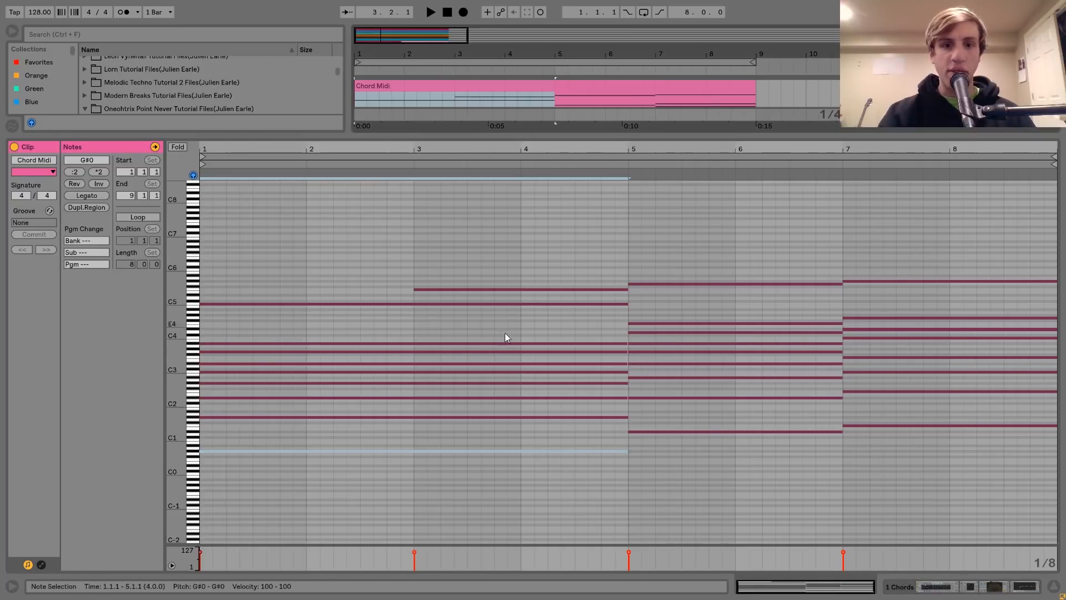
# Go through the lower notes of the first chord from G#0 up to G#2 to examine how they are stacked
pyautogui.click(452, 450)
pyautogui.click(467, 402)
pyautogui.click(466, 384)
pyautogui.click(465, 390)
pyautogui.click(465, 397)
pyautogui.click(467, 401)
pyautogui.click(472, 417)
pyautogui.hotkey('shift', 'Up')
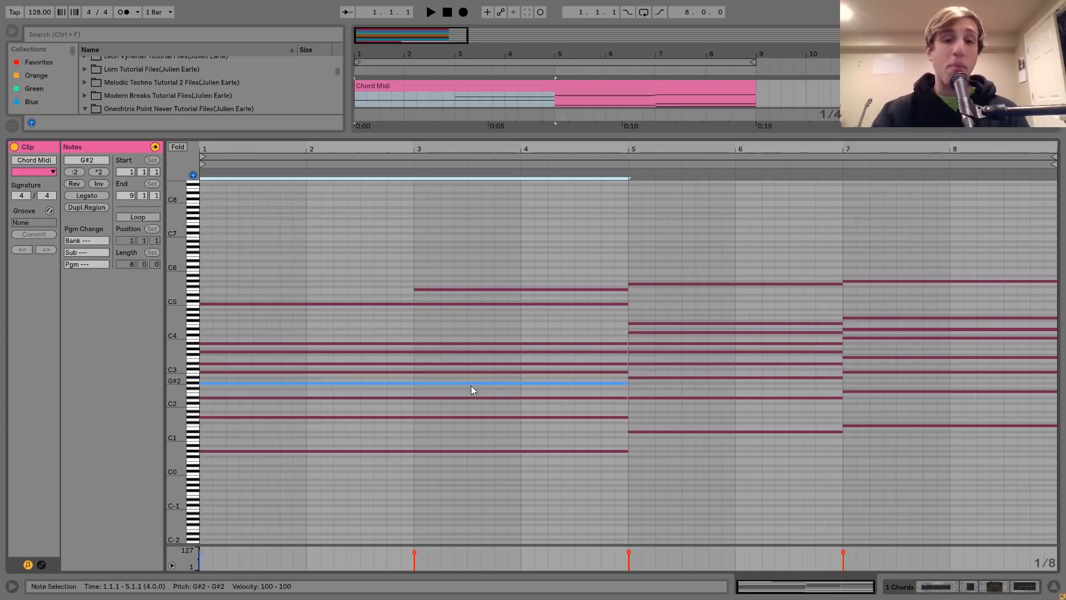
# Select the D#2 and C5 notes of the first chord to examine its remaining chord tones
pyautogui.click(468, 392)
pyautogui.click(469, 397)
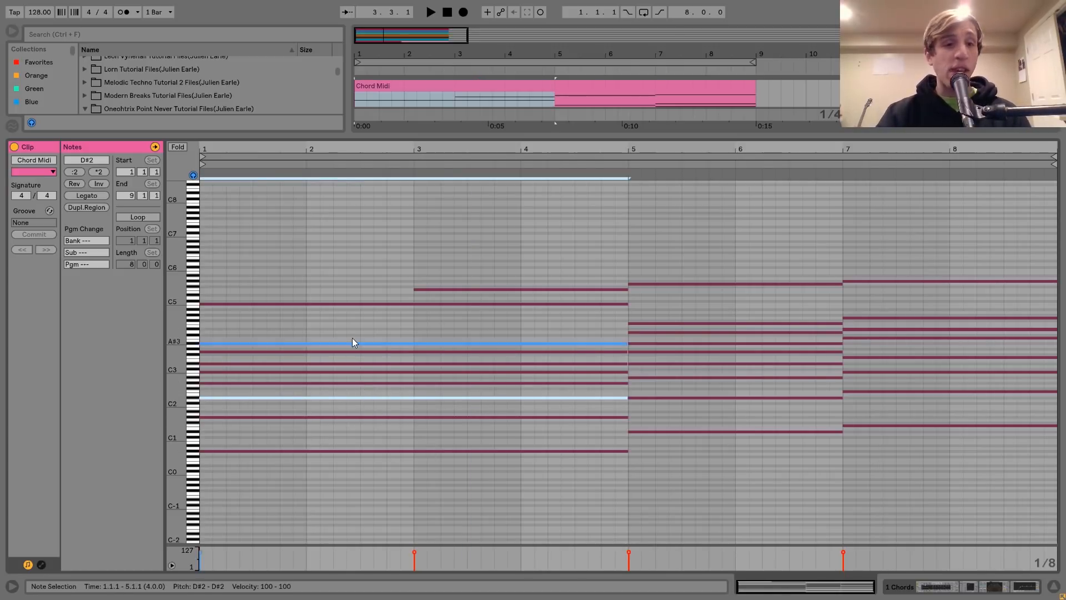
pyautogui.click(338, 323)
pyautogui.click(322, 304)
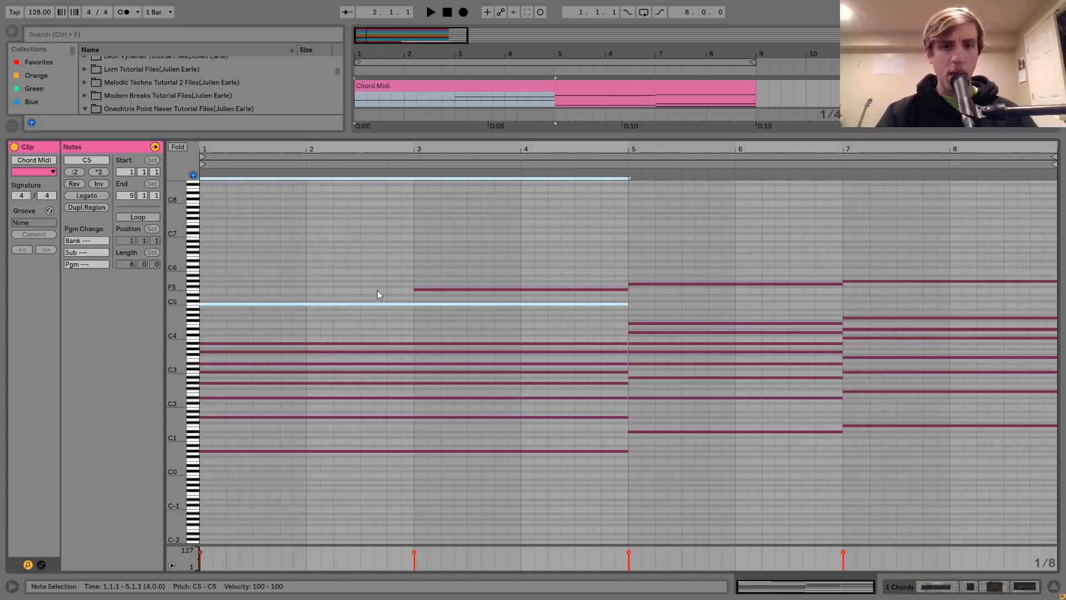
# Try transposing the first chord's C5 note down two octaves to C3
pyautogui.hotkey('shift', 'Down')
pyautogui.hotkey('shift', 'Down')
pyautogui.hotkey('shift', 'Up')
pyautogui.hotkey('shift', 'Down')
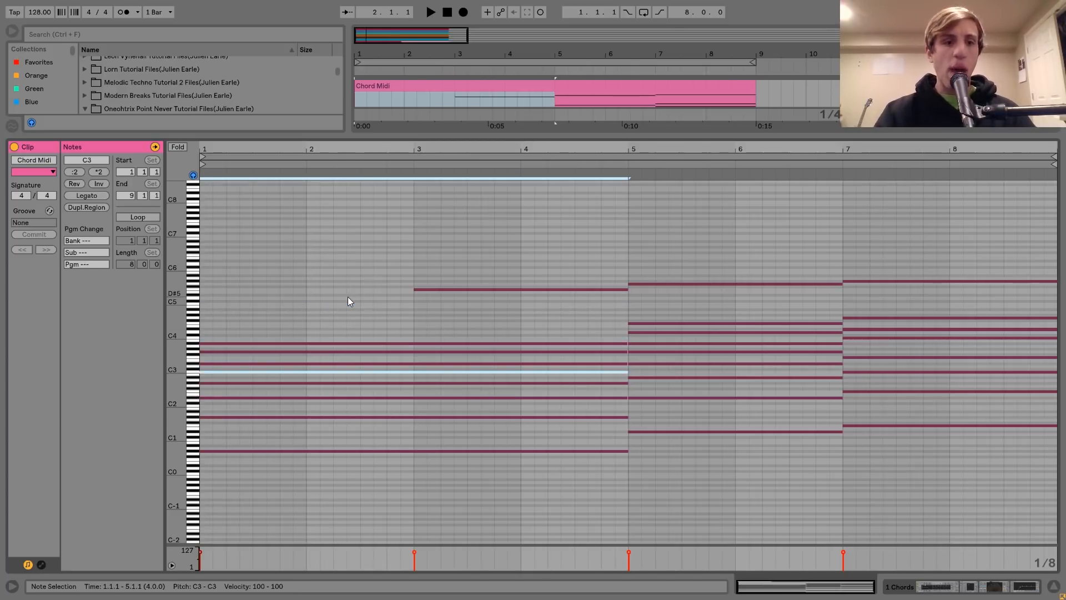
# Try raising the first chord's G#1, D#2 and G#0 notes by octaves into a close voicing and select the resulting G#2–A#3 notes
pyautogui.click(301, 416)
pyautogui.hotkey('shift', 'Up')
pyautogui.click(315, 428)
pyautogui.click(310, 397)
pyautogui.hotkey('shift', 'Up')
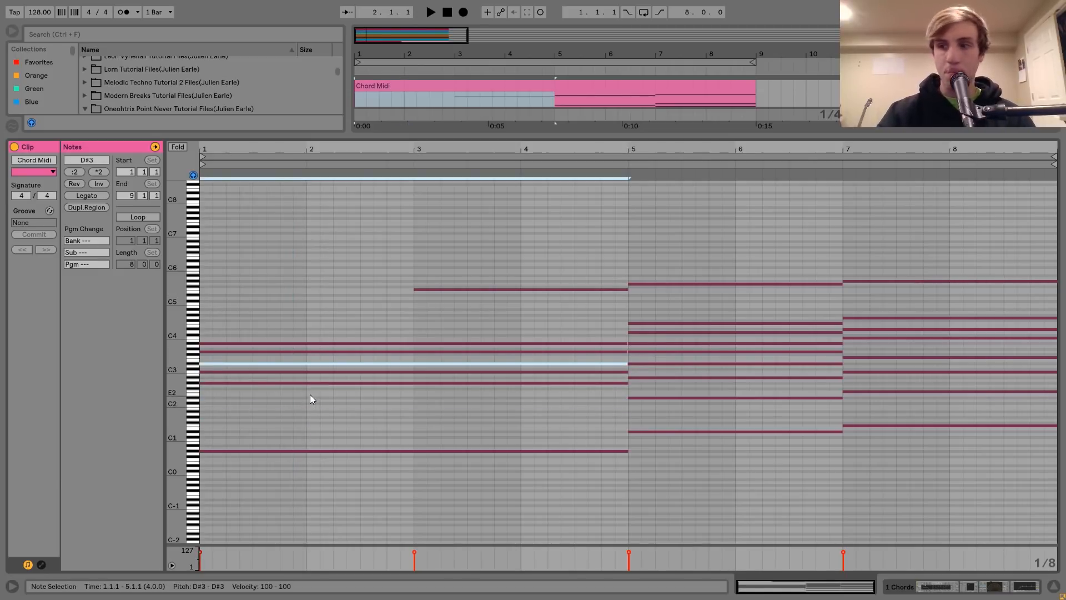
pyautogui.click(320, 448)
pyautogui.click(319, 451)
pyautogui.hotkey('shift', 'Up')
pyautogui.hotkey('shift', 'Up')
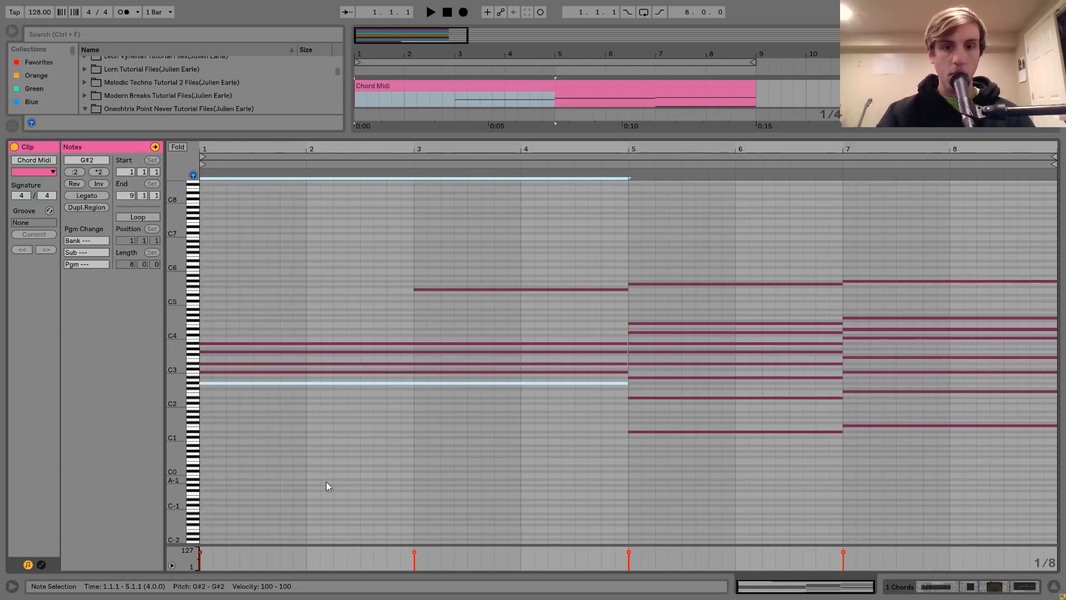
pyautogui.moveTo(279, 471); pyautogui.dragTo(250, 231)
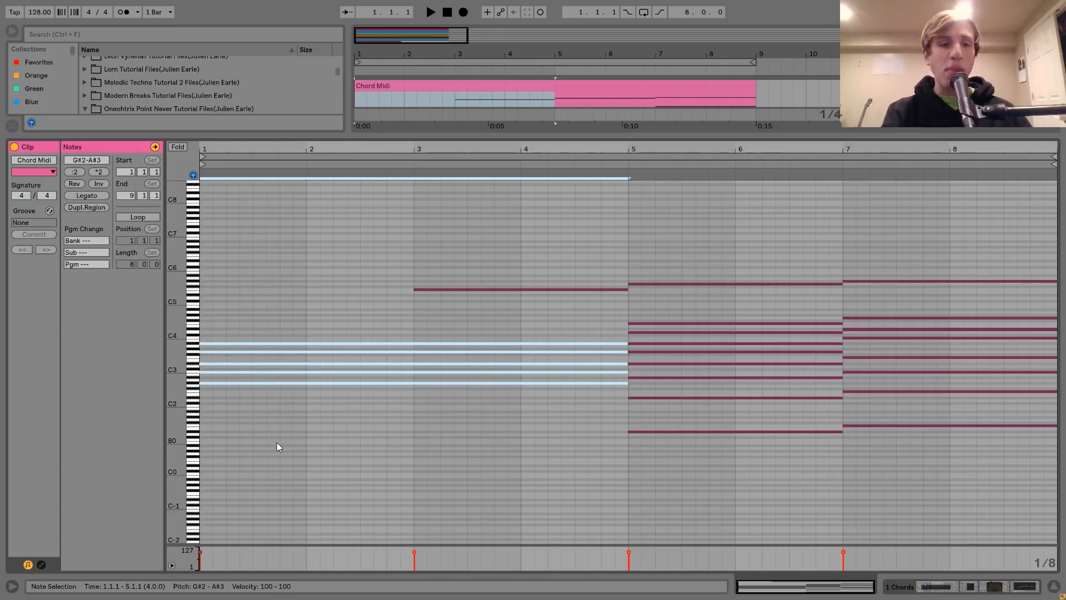
# Undo all the octave transpositions made to the first chord's notes
pyautogui.hotkey('ctrl', 'z')
pyautogui.hotkey('ctrl', 'z')
pyautogui.hotkey('ctrl', 'z')
pyautogui.hotkey('ctrl', 'z')
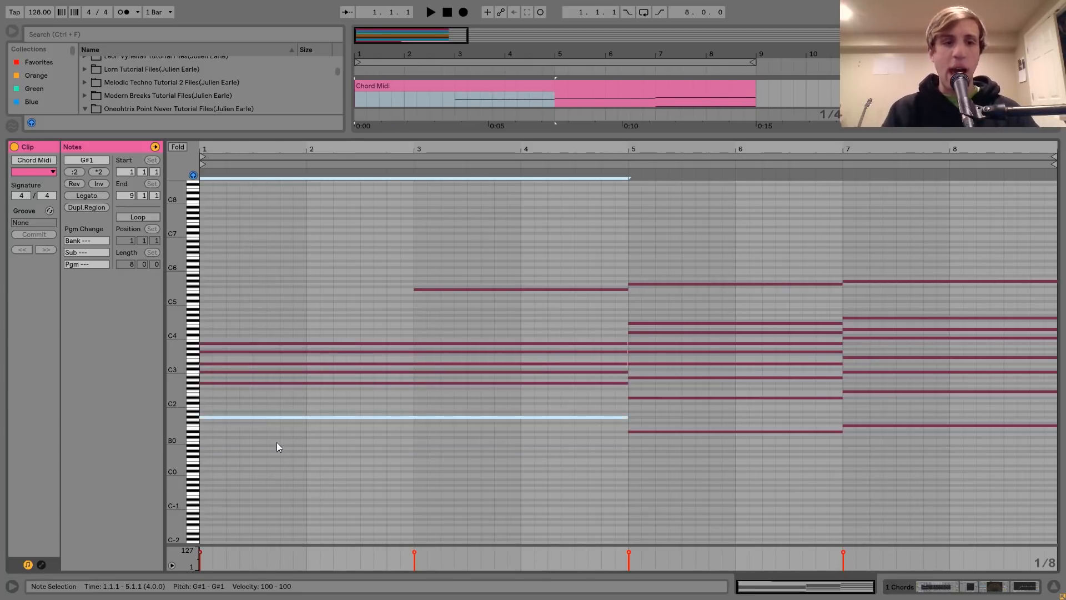
pyautogui.hotkey('ctrl', 'z')
pyautogui.hotkey('ctrl', 'z')
pyautogui.hotkey('ctrl', 'z')
pyautogui.hotkey('ctrl', 'z')
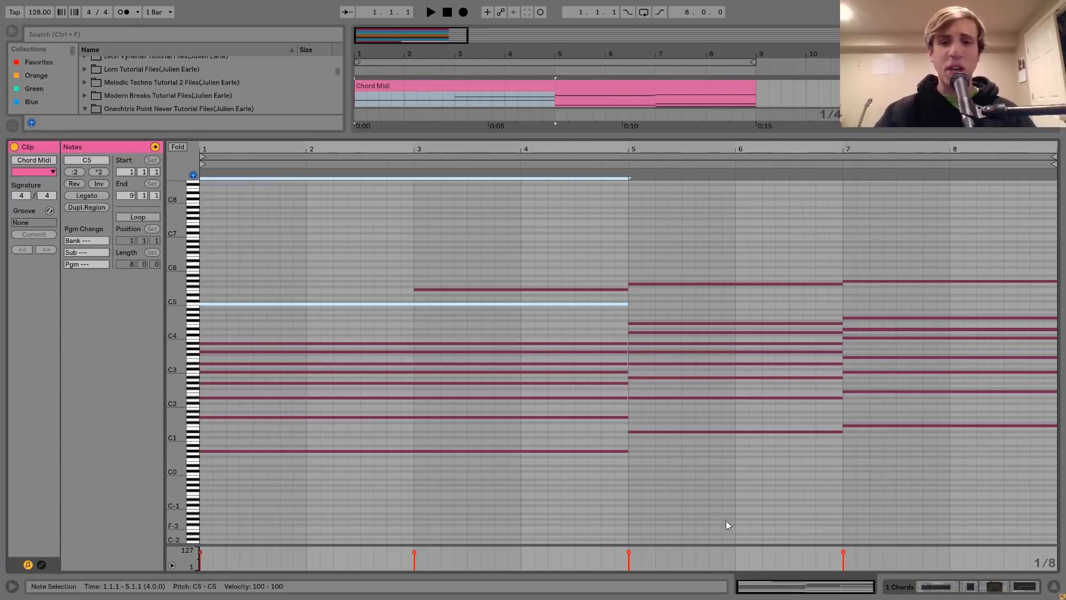
# Select the chord at bar 5, the chord at bar 7 and the F5 note at bar 3 to examine the progression
pyautogui.moveTo(731, 499); pyautogui.dragTo(714, 194)
pyautogui.moveTo(1018, 493); pyautogui.dragTo(991, 189)
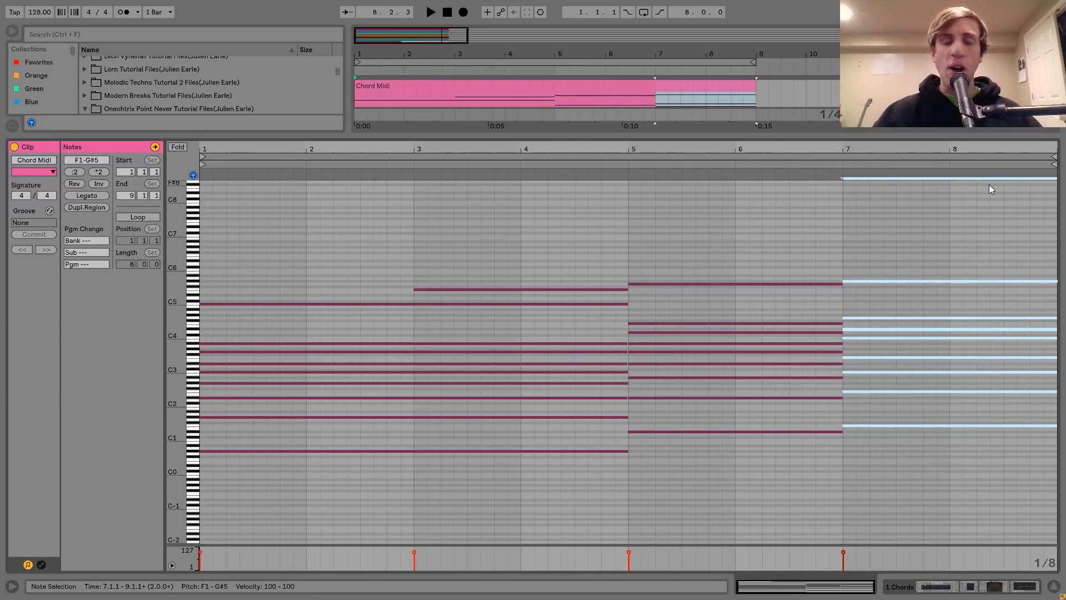
pyautogui.click(564, 288)
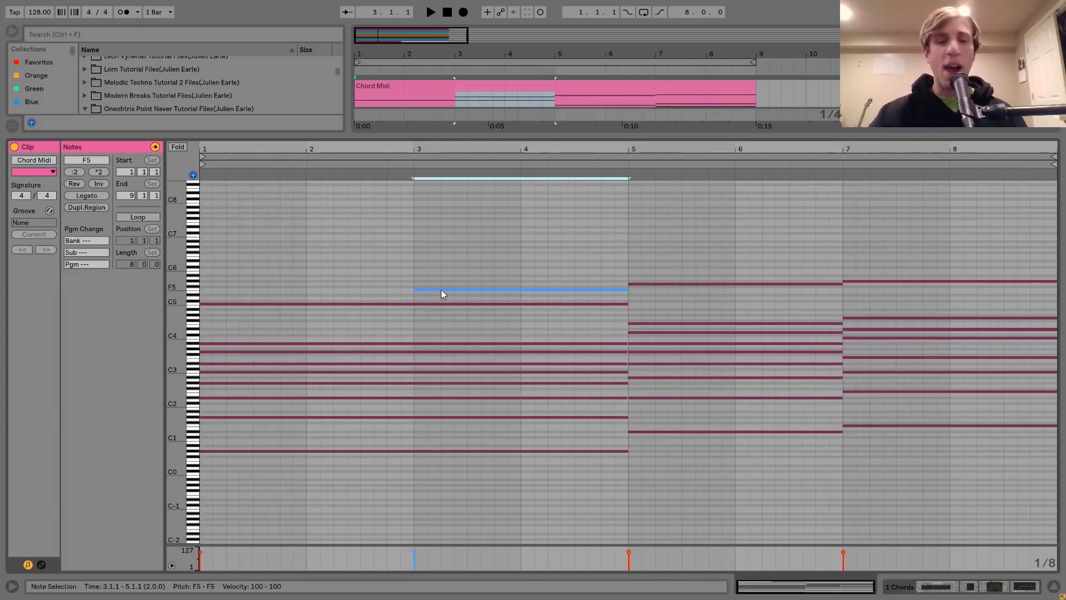
# Play the chord progression and return to the chord track's device chain
pyautogui.click(376, 165)
pyautogui.press('space')
pyautogui.moveTo(1011, 97); pyautogui.dragTo(1012, 102)
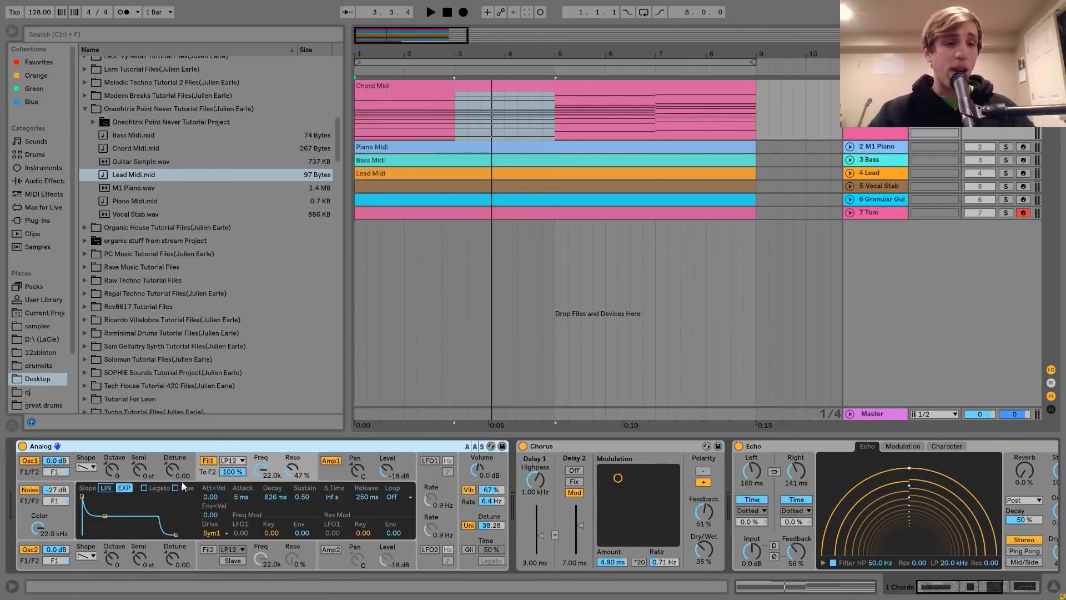
# Show Analog's oscillator 2 settings and filter 1 envelope, and listen to the chords with filter 1's resonance at 47%
pyautogui.click(94, 562)
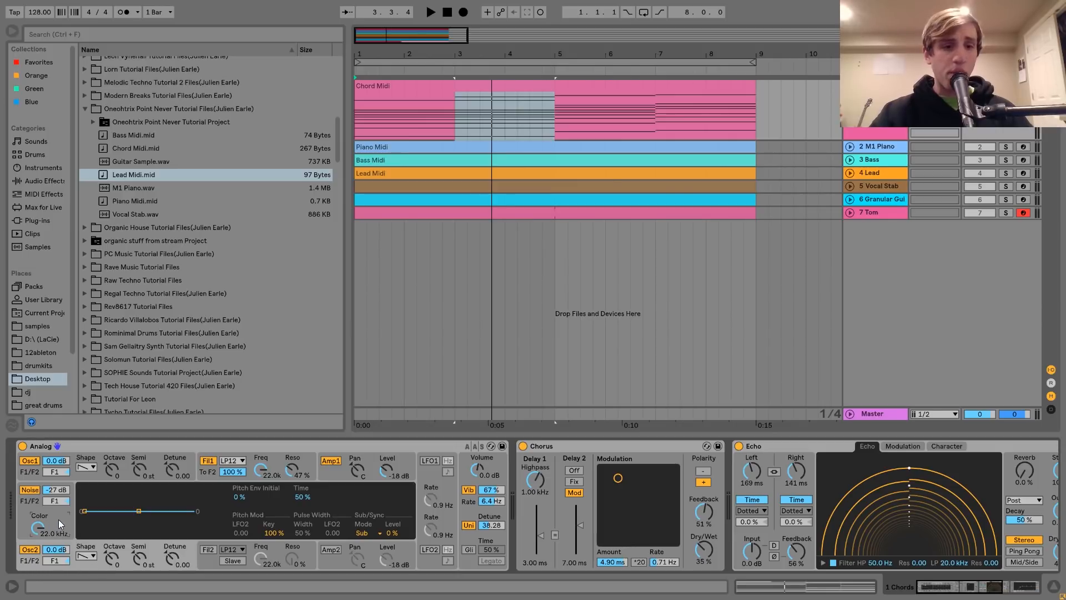
pyautogui.click(204, 472)
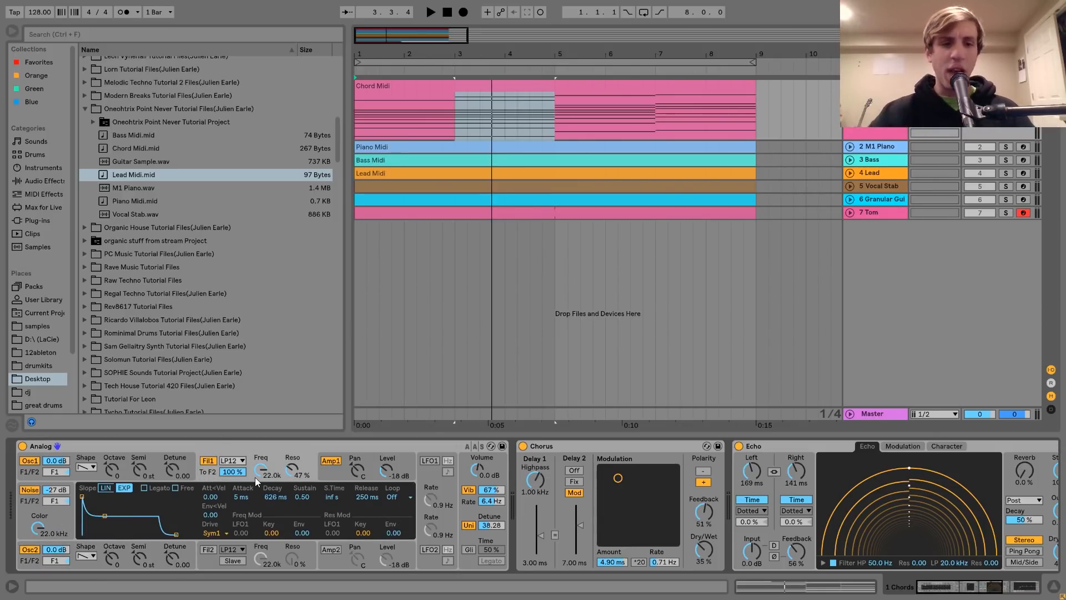
pyautogui.press('space')
pyautogui.moveTo(288, 471)
pyautogui.mouseDown()
pyautogui.moveTo(287, 492)
pyautogui.moveTo(293, 468)
pyautogui.mouseUp()
pyautogui.press('space')
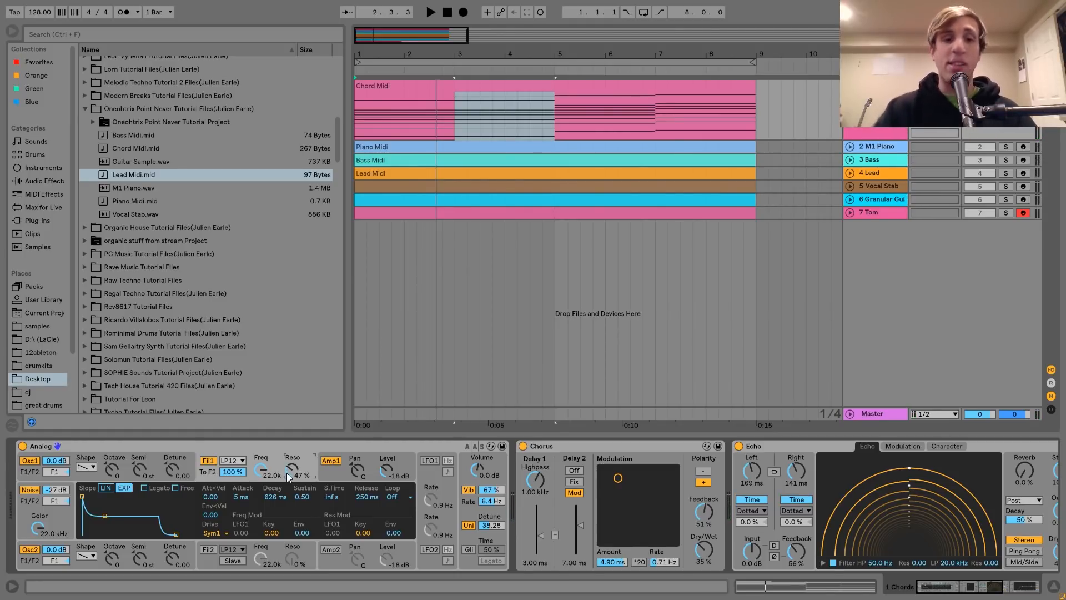
# Show Analog's amp 1 envelope and listen to the chords with it
pyautogui.click(338, 479)
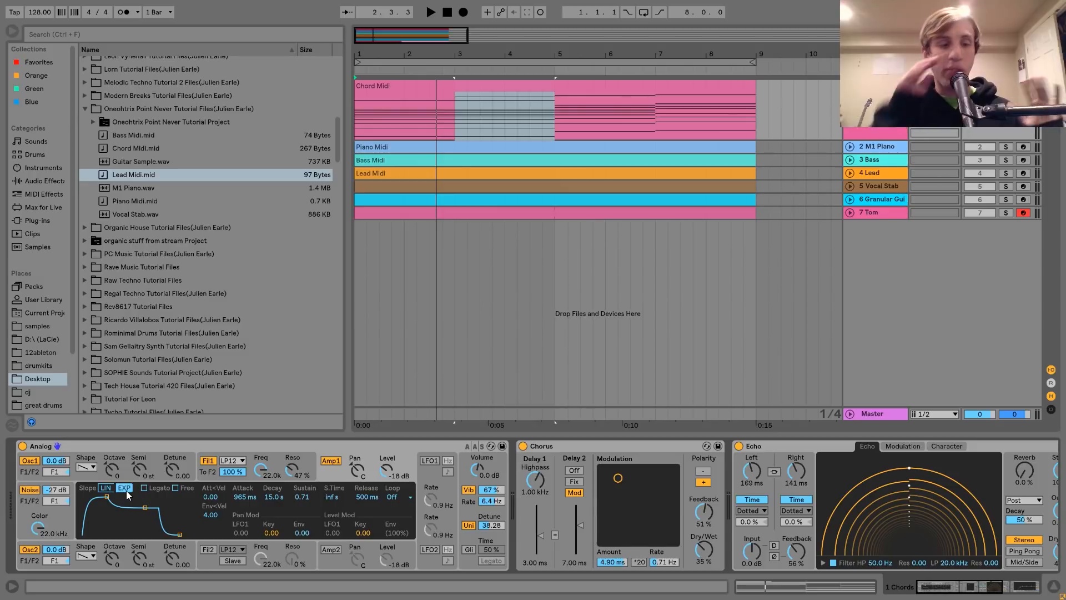
pyautogui.press('space')
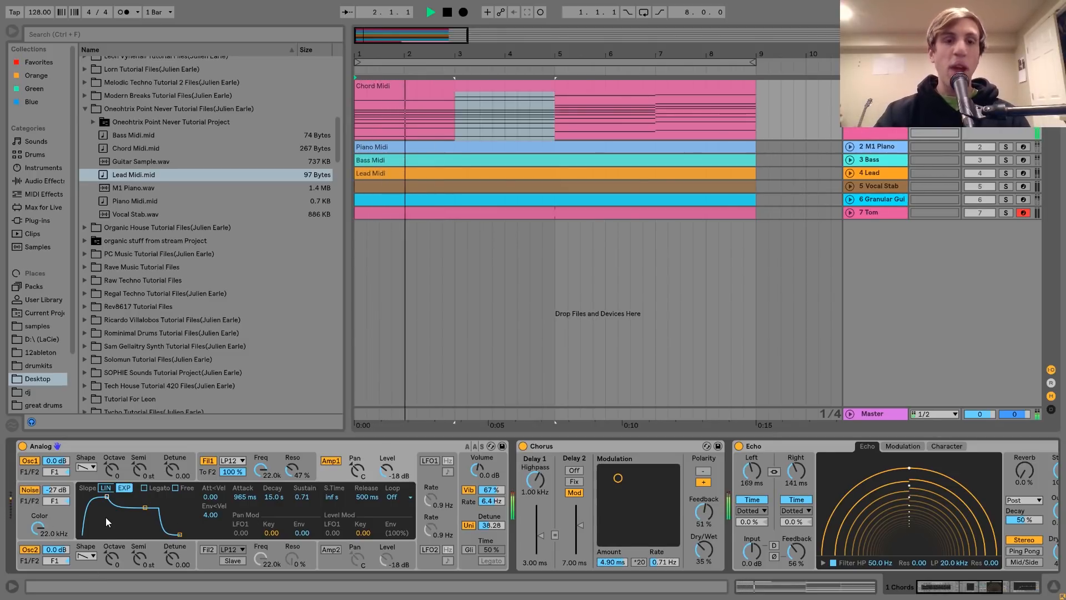
pyautogui.press('space')
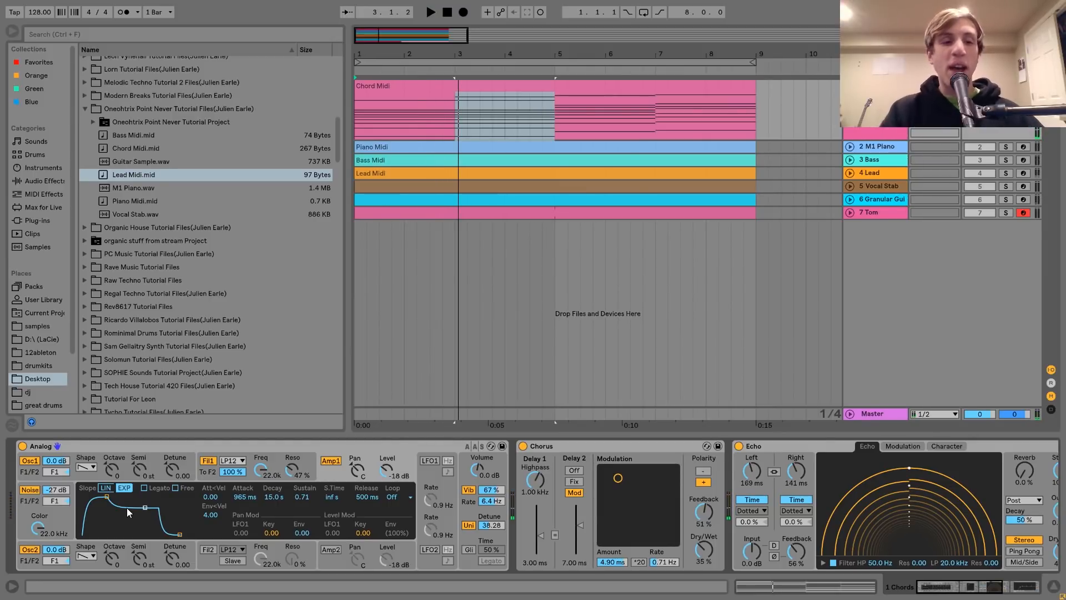
# Try a square amp 1 envelope with 5 ms attack, 6.31 s decay, 1.00 sustain and 5 ms release, and listen to it
pyautogui.moveTo(107, 496)
pyautogui.mouseDown()
pyautogui.moveTo(83, 497)
pyautogui.moveTo(116, 496)
pyautogui.mouseUp()
pyautogui.moveTo(179, 534); pyautogui.dragTo(159, 534)
pyautogui.press('space')
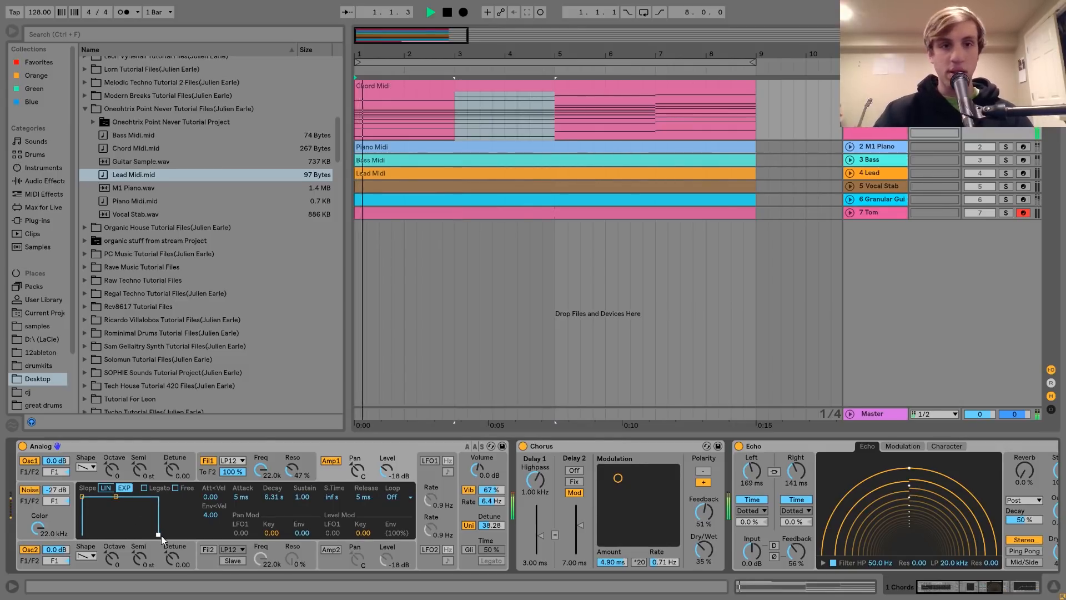
pyautogui.press('space')
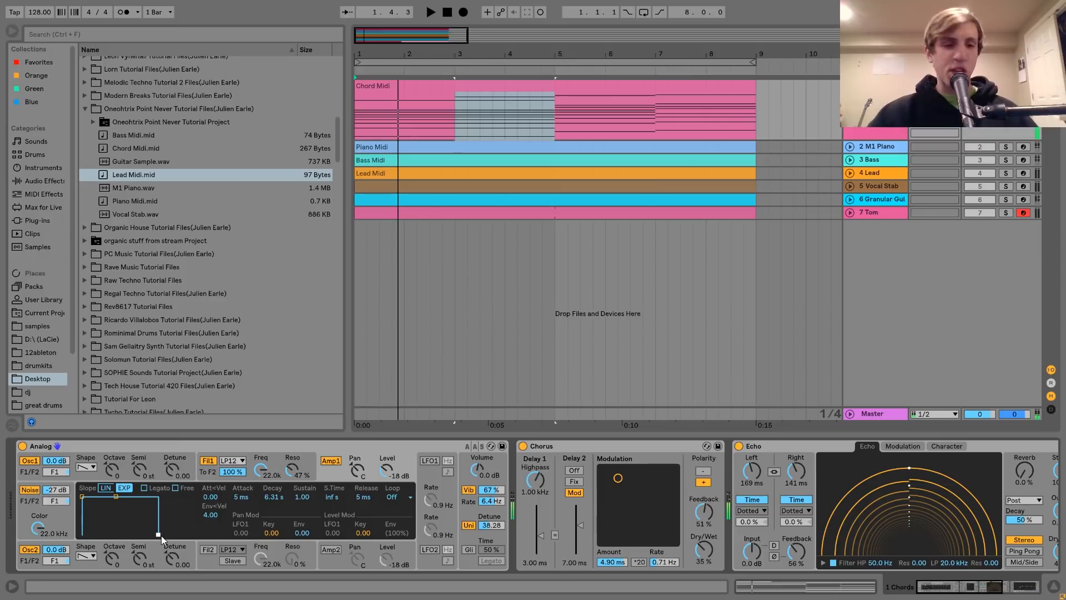
# Undo the amp 1 envelope changes and listen to the chords again
pyautogui.hotkey('ctrl', 'z')
pyautogui.hotkey('ctrl', 'z')
pyautogui.press('space')
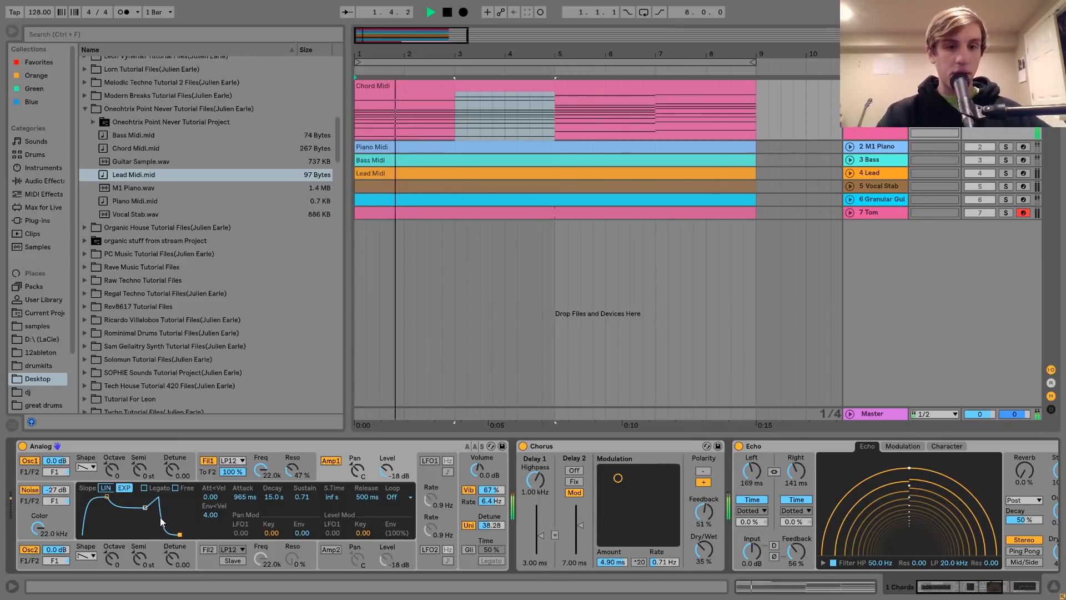
pyautogui.press('space')
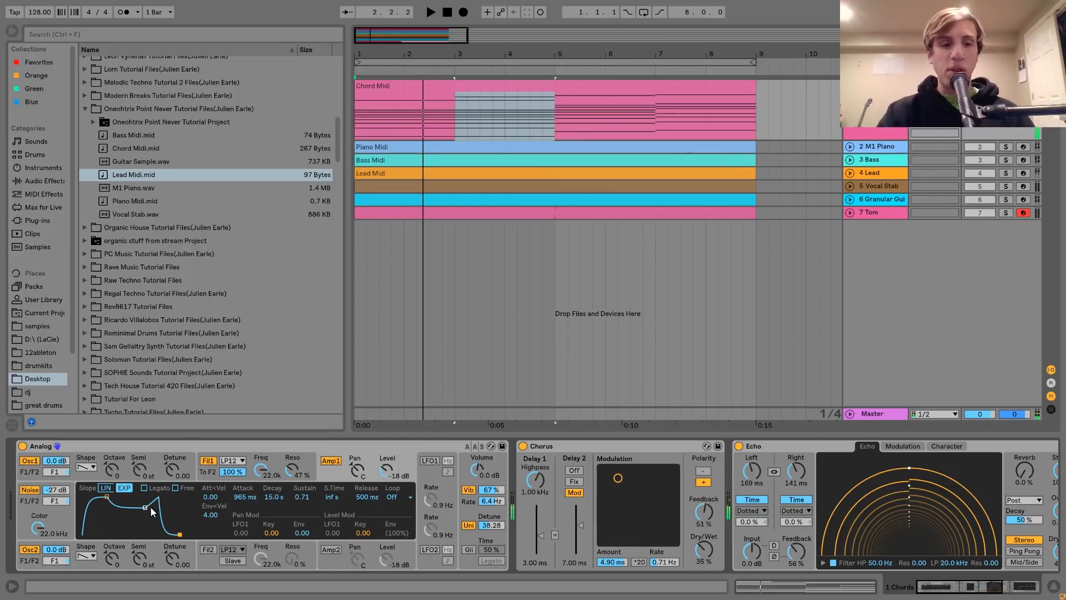
# Review the Chord Midi clip's notes and set Analog's keyboard voices to 8
pyautogui.click(463, 477)
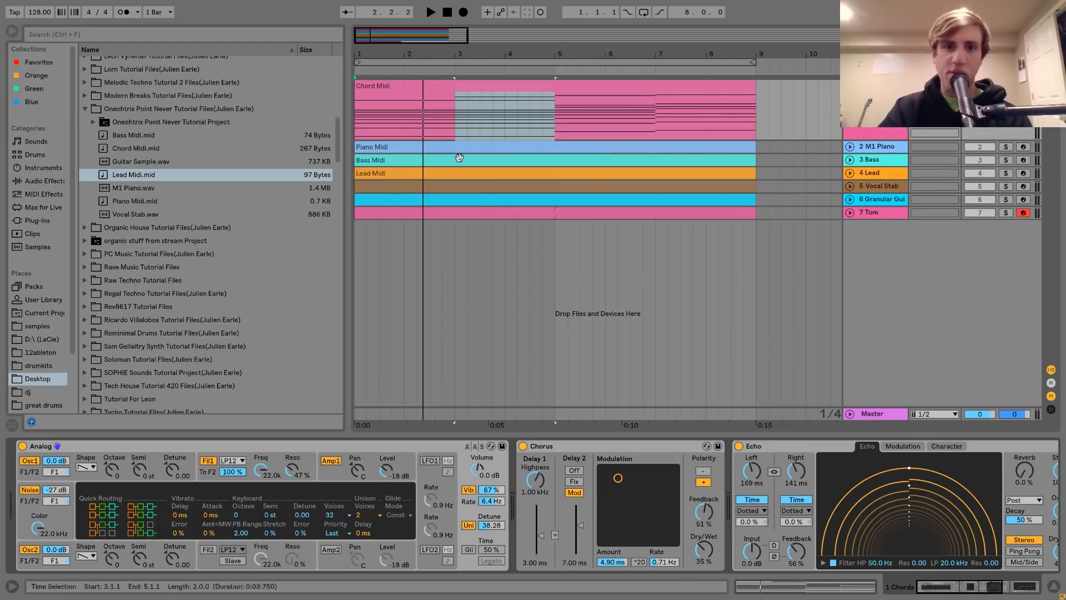
pyautogui.doubleClick(440, 95)
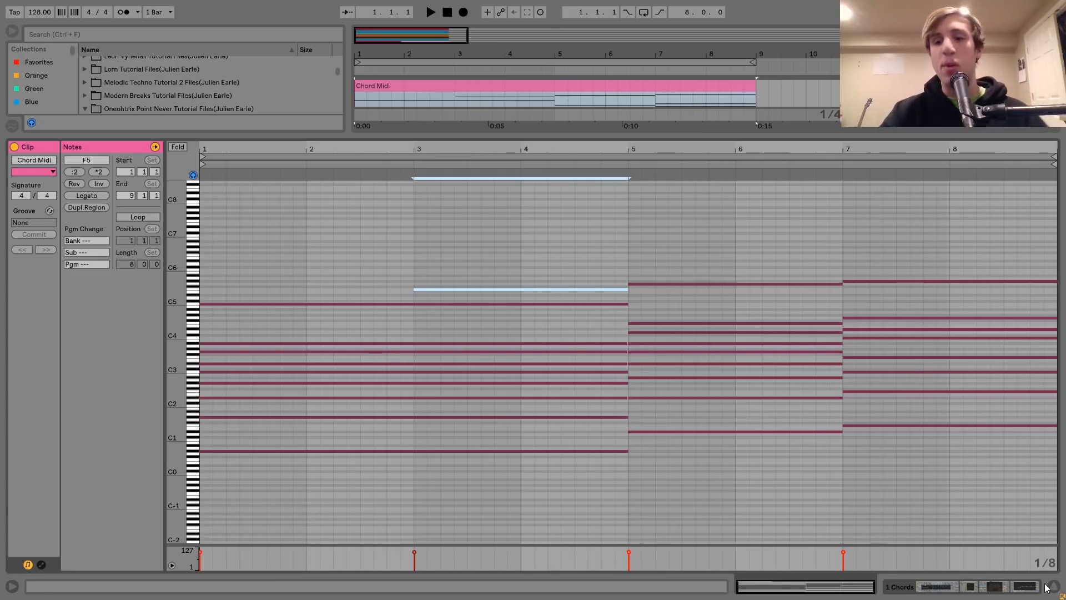
pyautogui.click(1024, 587)
pyautogui.hscroll(5, 279, 548)
pyautogui.hscroll(-5, 201, 498)
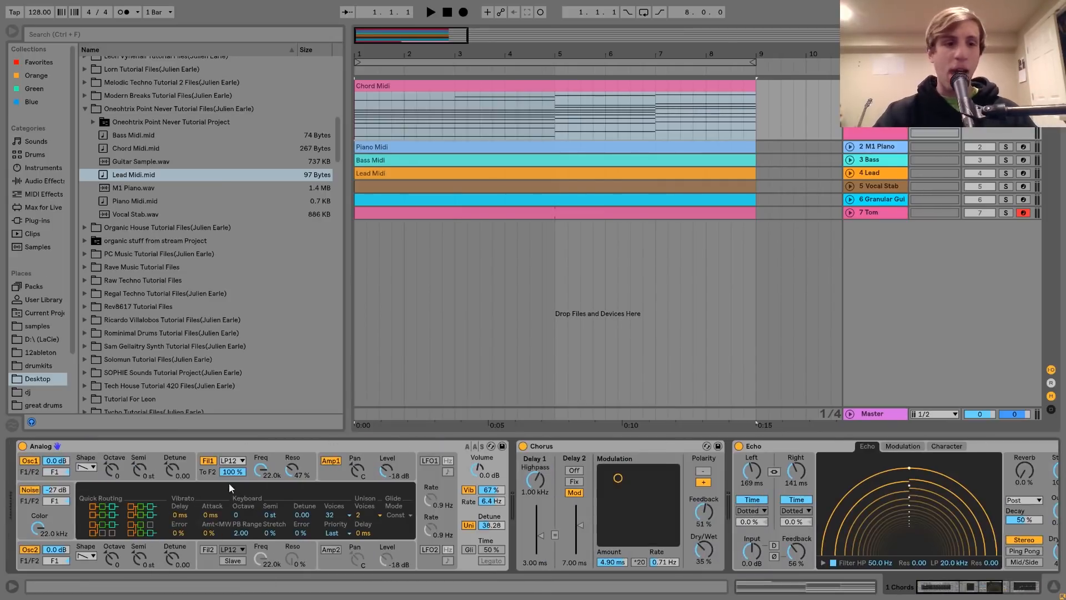
pyautogui.click(342, 518)
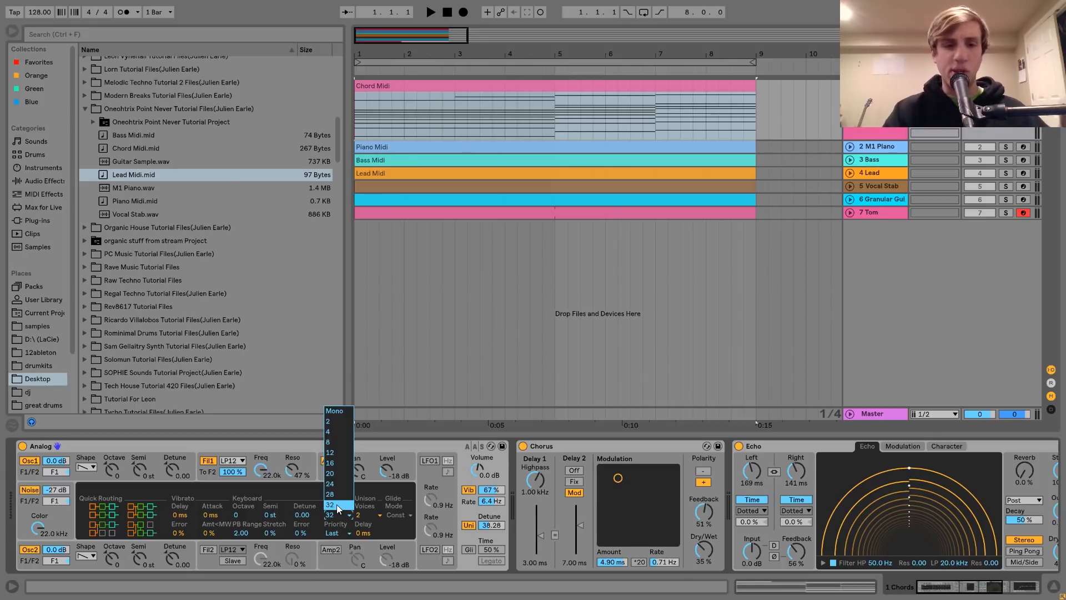
pyautogui.click(328, 442)
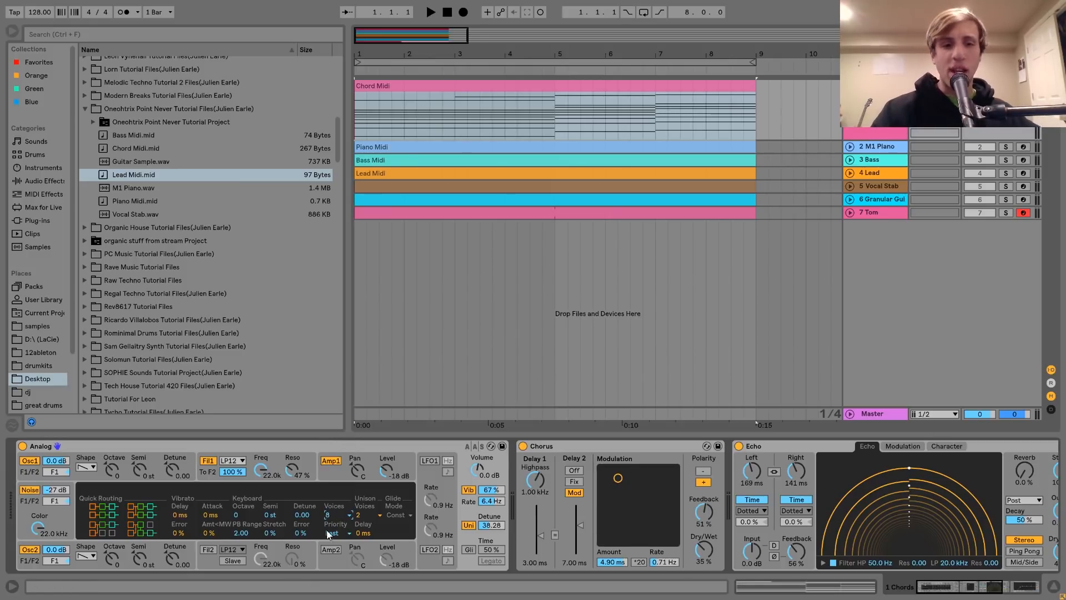
# Set Analog's keyboard voices to 32 and review the stacked notes in the Chord Midi clip
pyautogui.doubleClick(435, 86)
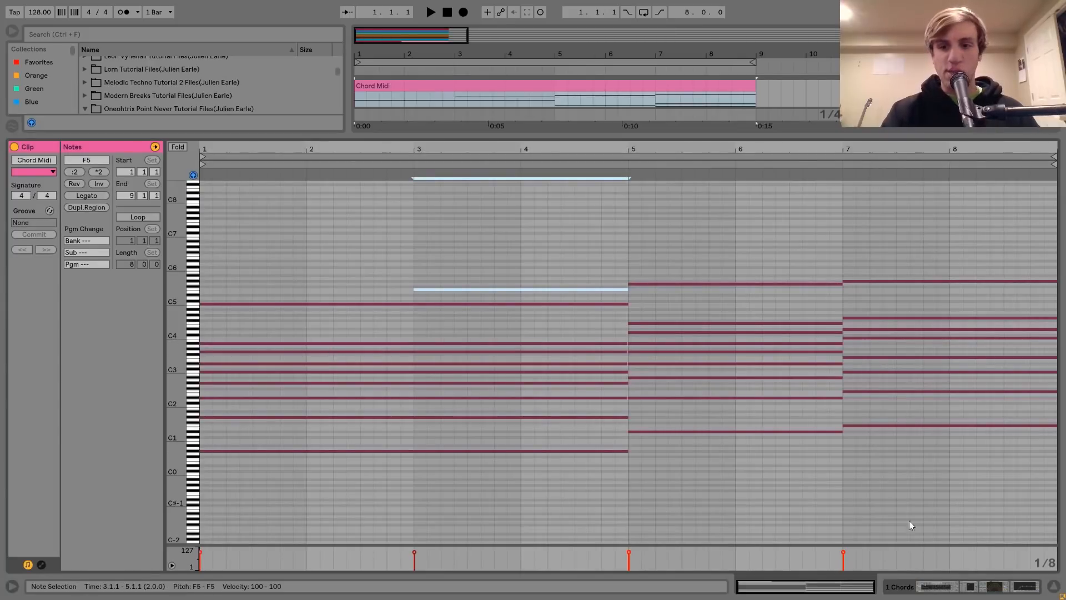
pyautogui.click(936, 583)
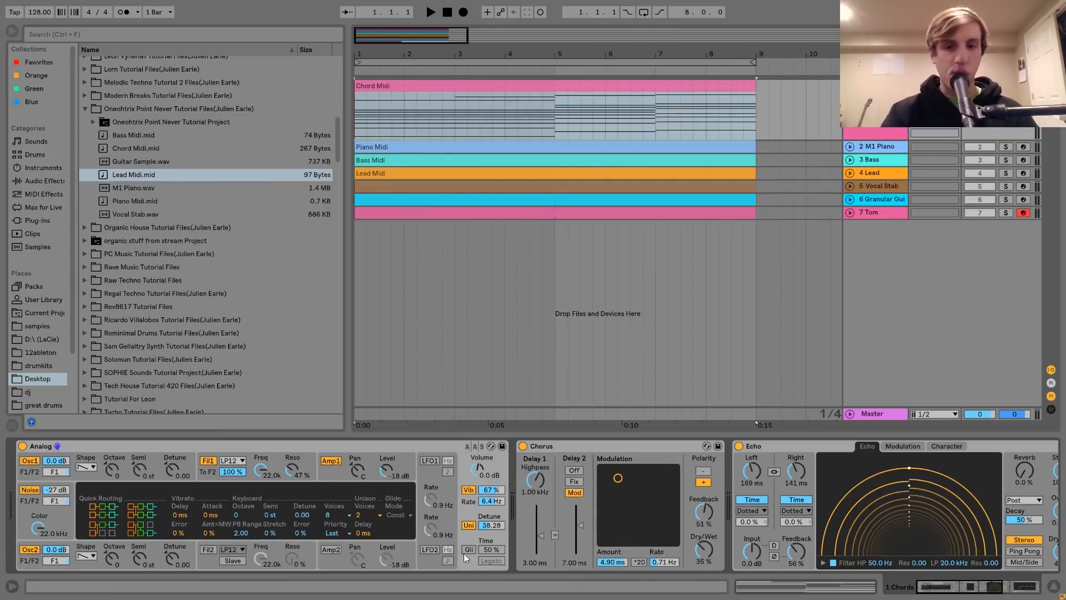
pyautogui.click(331, 515)
pyautogui.click(335, 507)
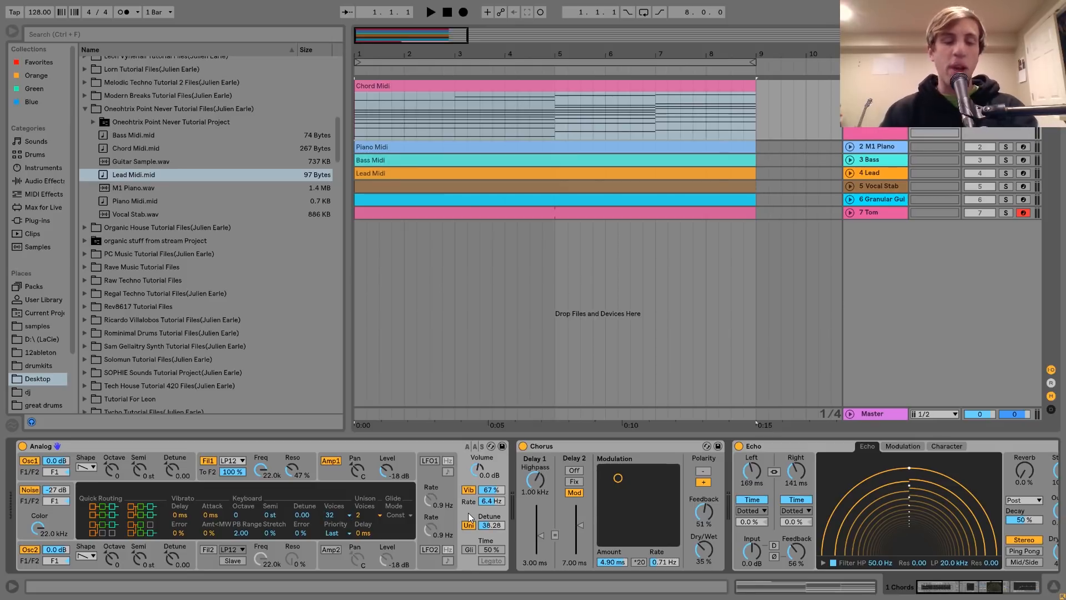
pyautogui.doubleClick(421, 85)
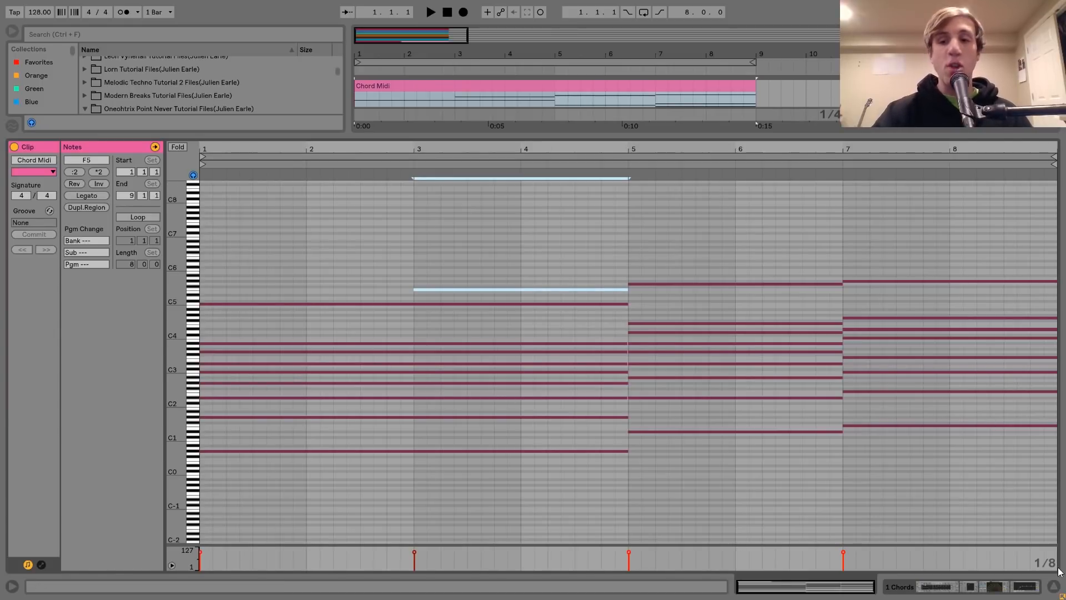
pyautogui.click(1013, 586)
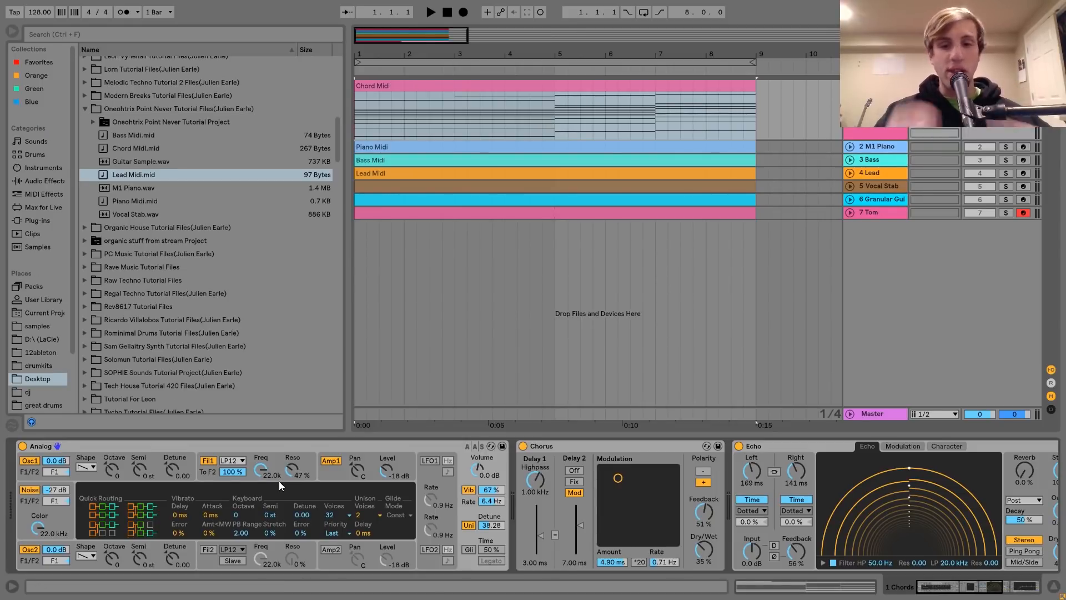
# Show the Chorus and Echo settings in the chord track's device chain
pyautogui.hscroll(5, 279, 480)
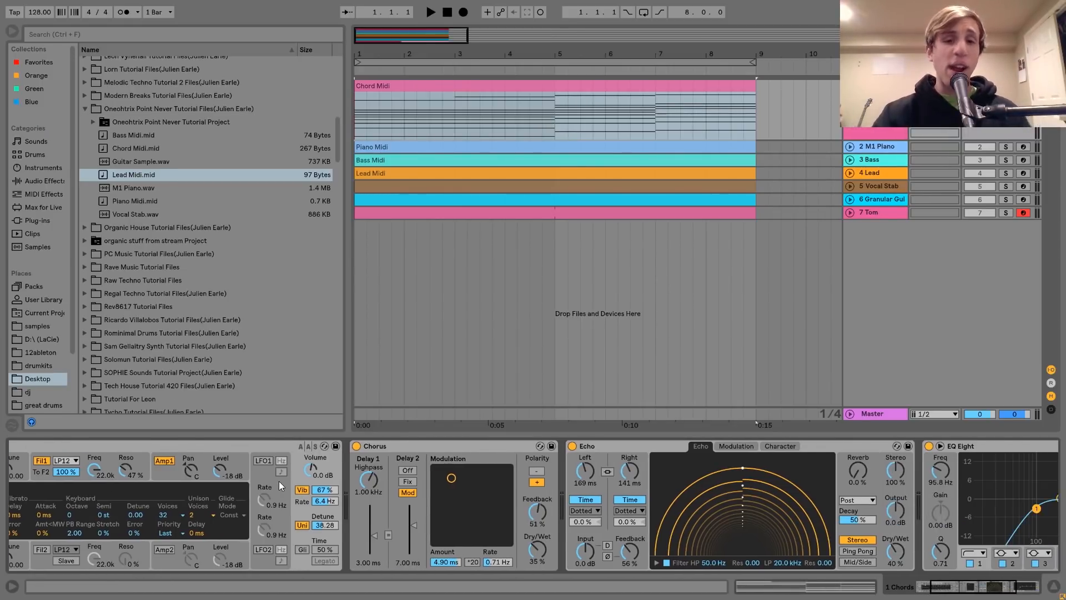
pyautogui.click(460, 446)
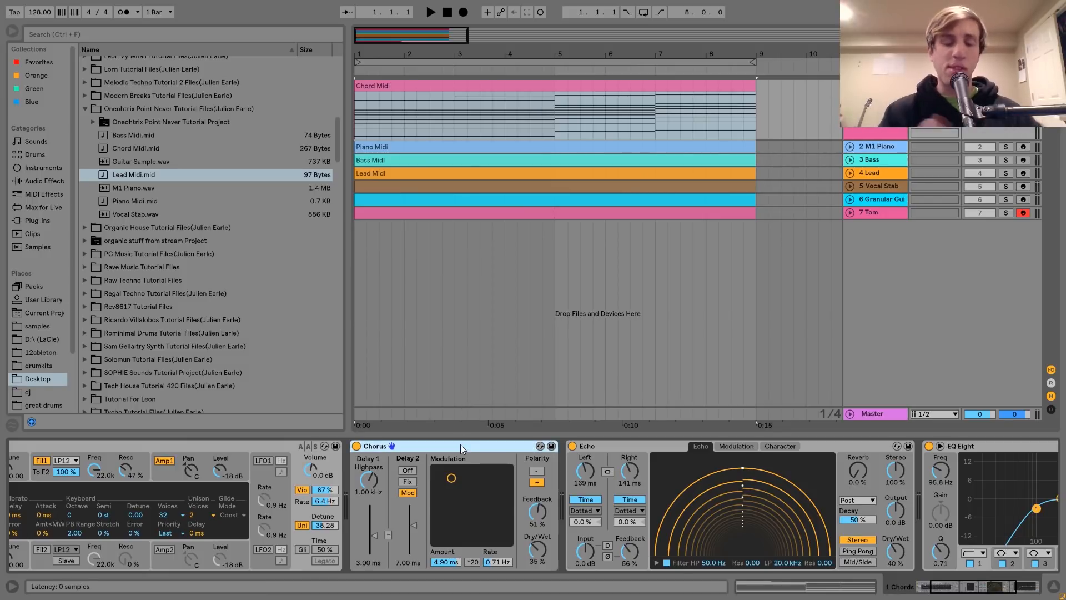
pyautogui.hscroll(4, 461, 444)
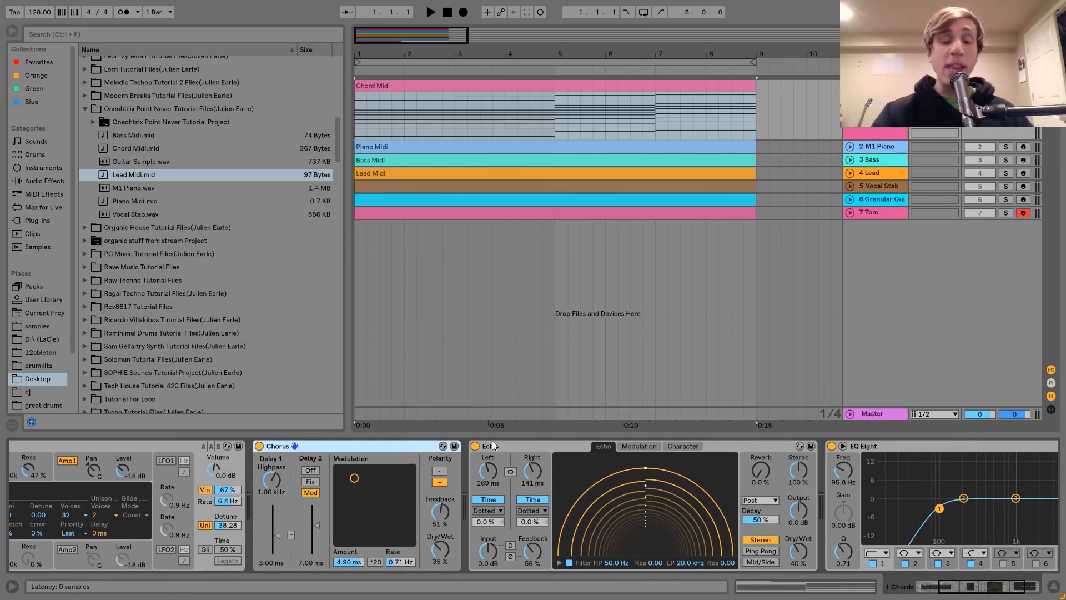
pyautogui.click(551, 446)
pyautogui.hscroll(4, 549, 447)
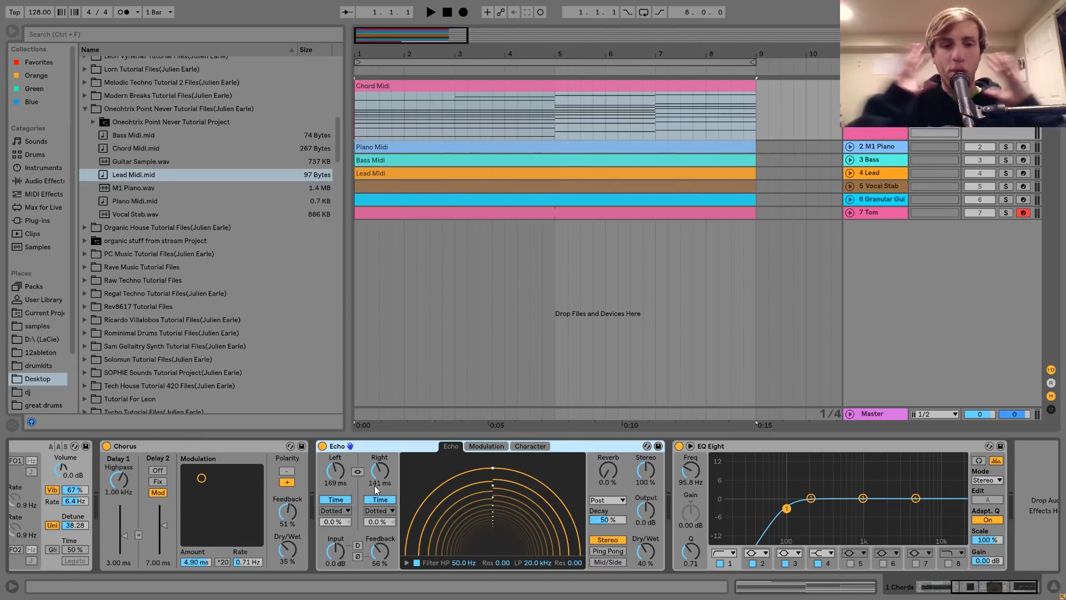
# Listen to the chords with Echo on and bypassed, turn Echo back on and return to the Analog synth
pyautogui.press('space')
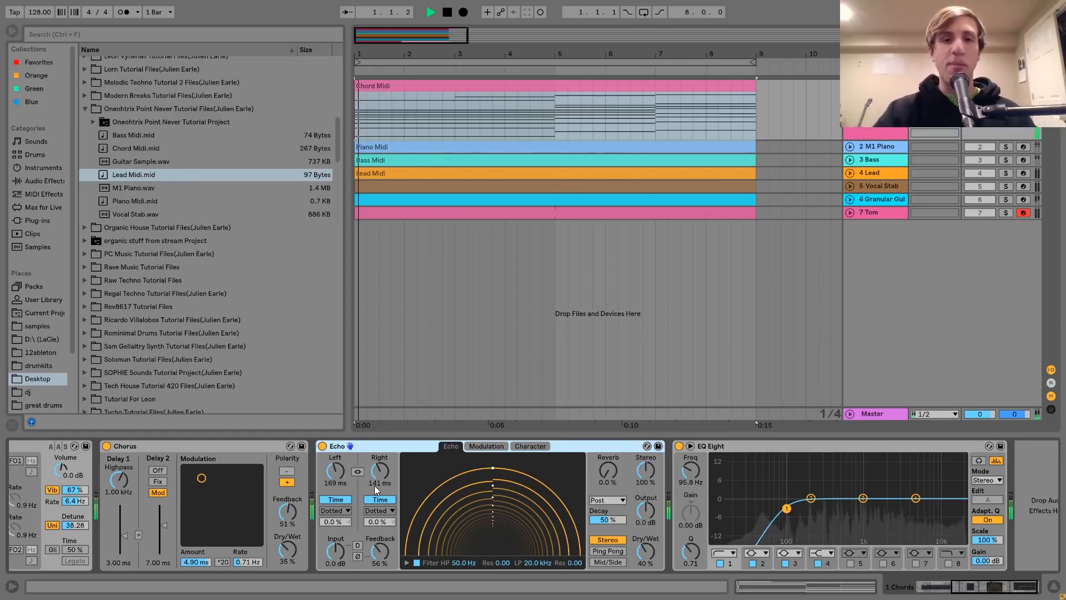
pyautogui.click(322, 447)
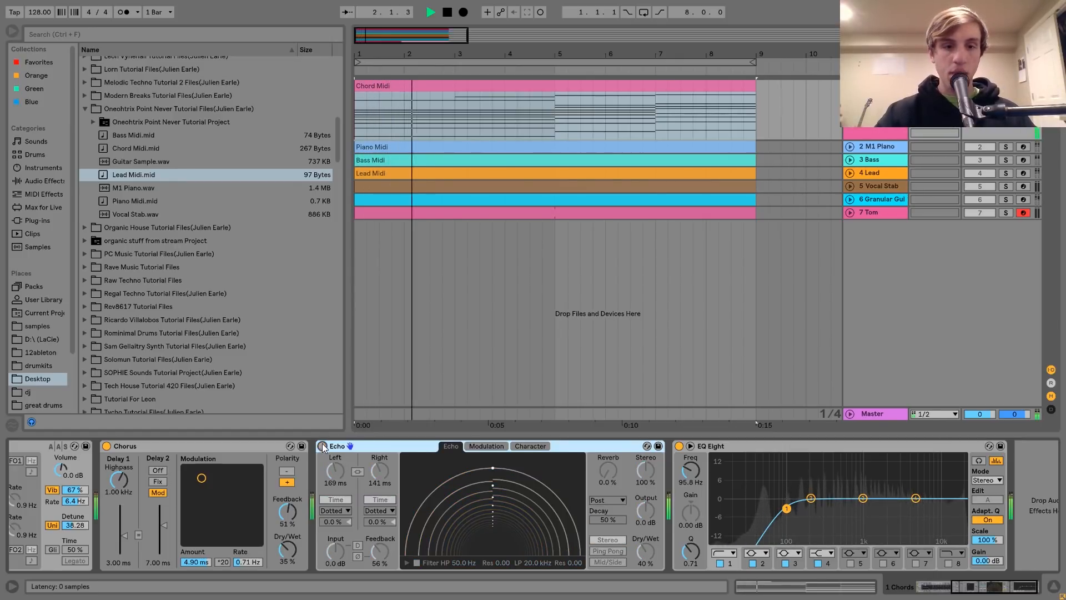
pyautogui.click(323, 447)
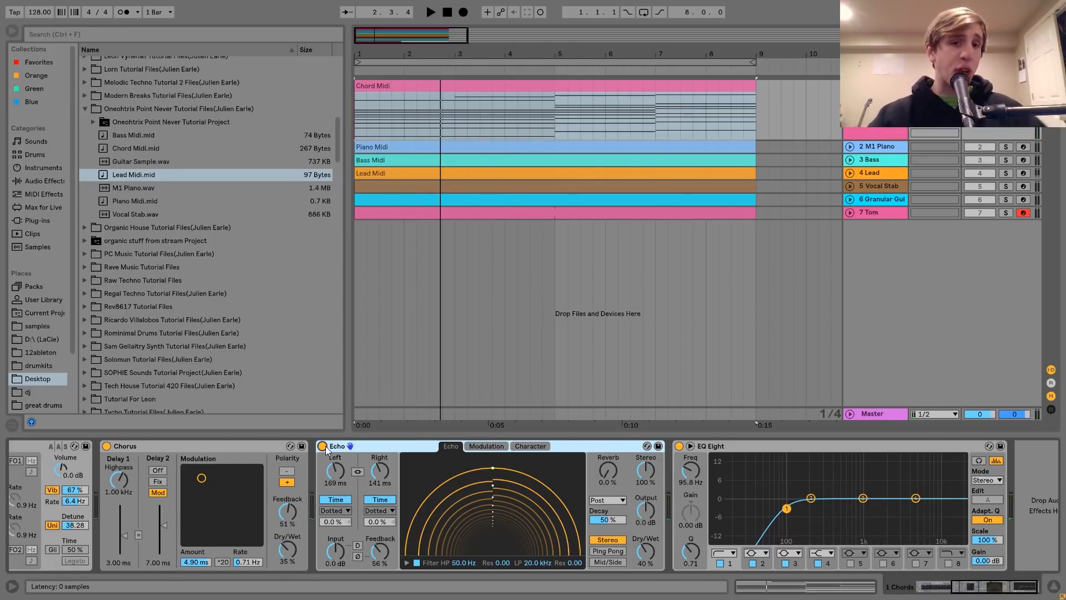
pyautogui.scroll(-2, 326, 450)
pyautogui.scroll(1, 672, 528)
pyautogui.scroll(2, 672, 524)
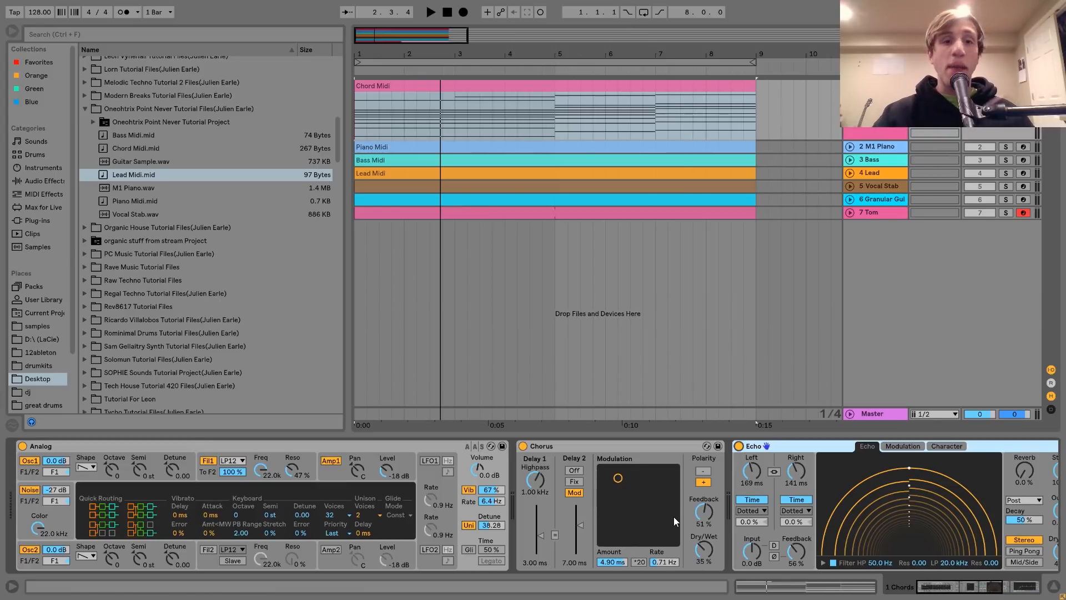
# Unfold and solo the M1 Piano track, and listen to it while showing its sampler
pyautogui.click(849, 147)
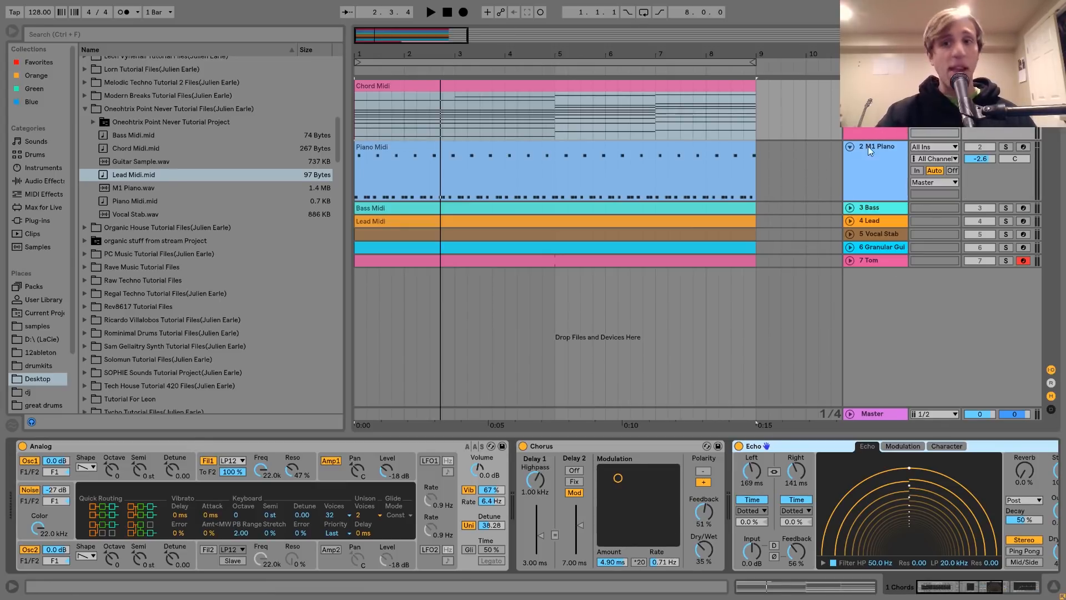
pyautogui.click(883, 146)
pyautogui.click(1005, 147)
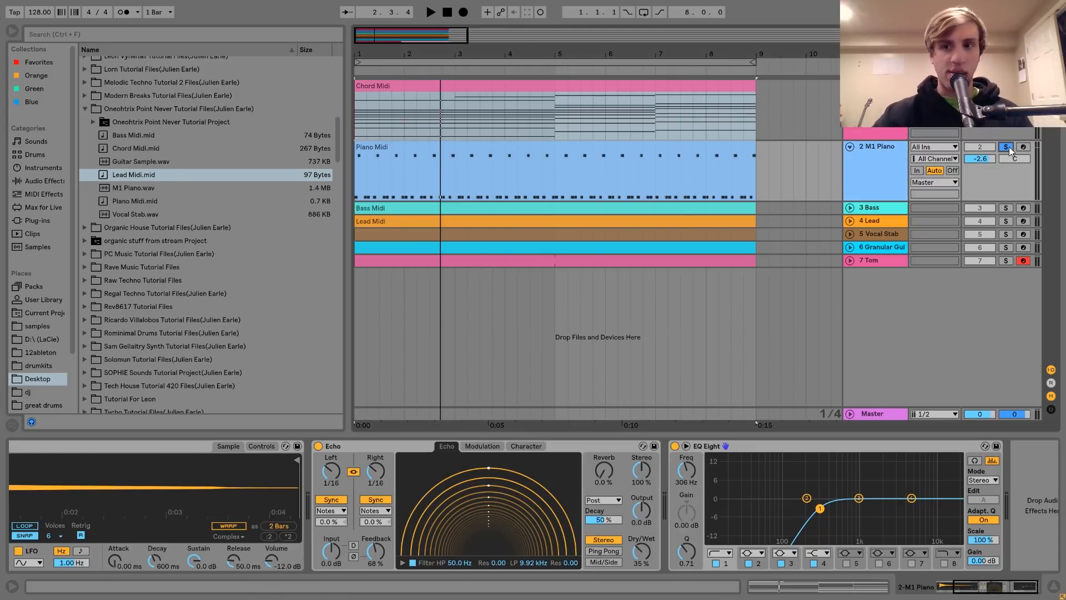
pyautogui.press('space')
pyautogui.hscroll(-3, 521, 463)
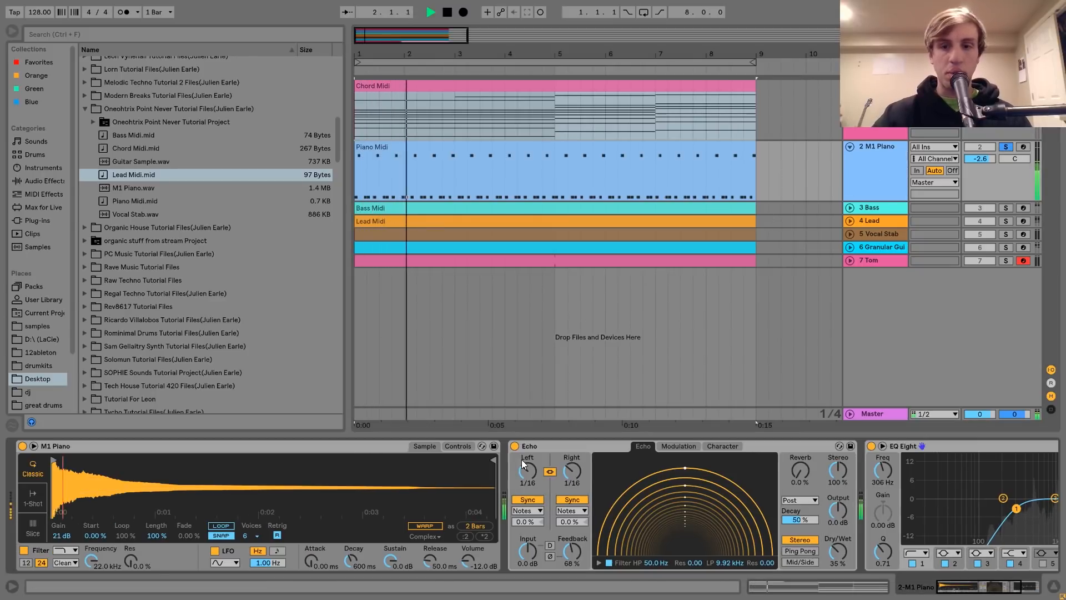
pyautogui.press('space')
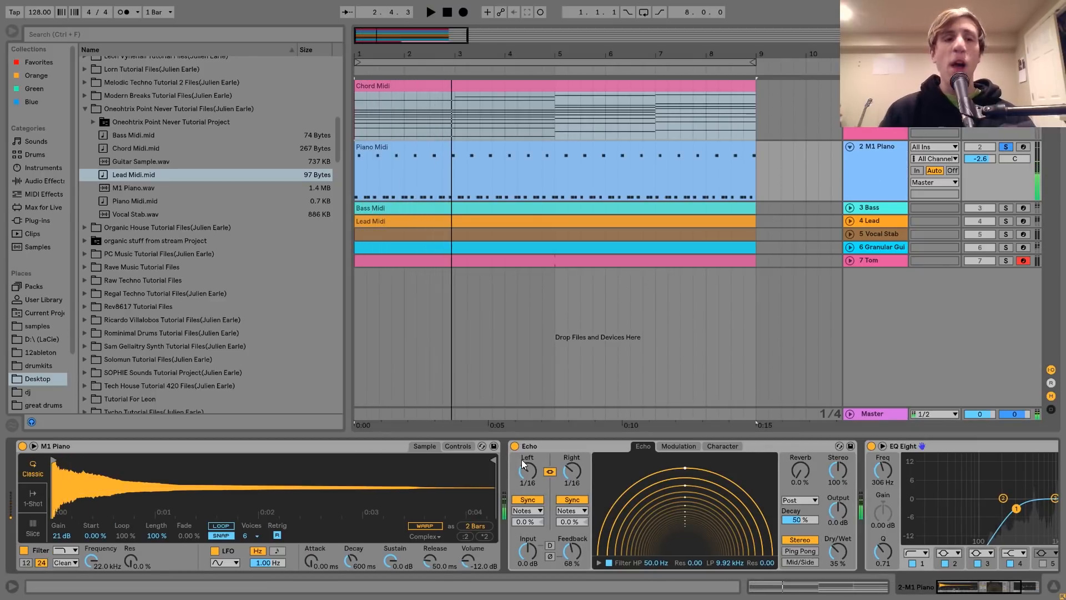
# Point out the M1 Piano.wav sample, arm the M1 Piano track and play a few test notes on it
pyautogui.click(126, 190)
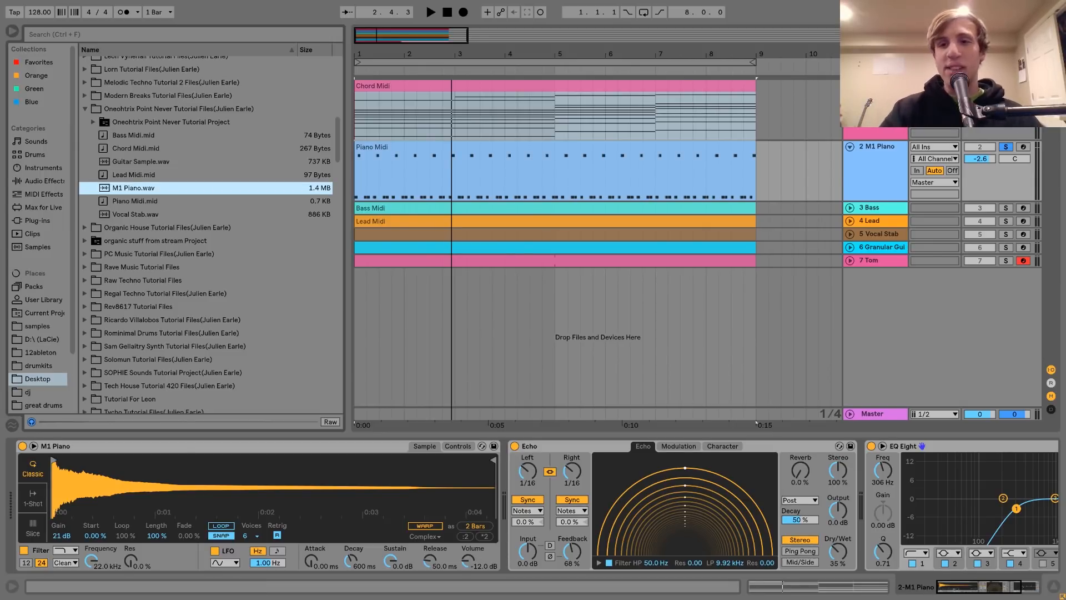
pyautogui.click(1023, 146)
pyautogui.press('a')
pyautogui.press('z')
pyautogui.press('a')
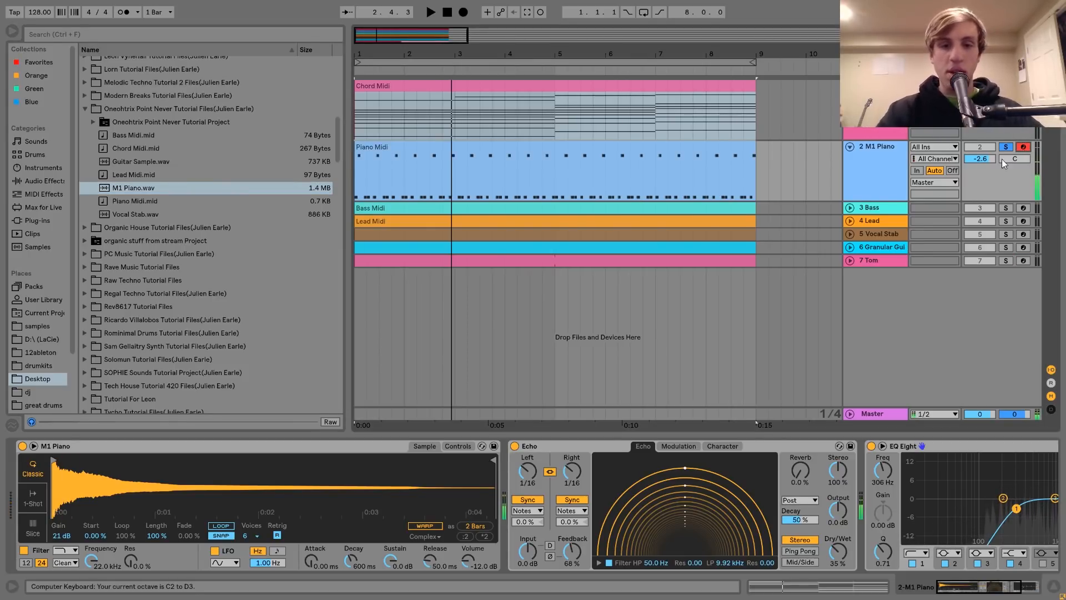
# Bypass Echo on the M1 Piano track, play a test note one octave higher and re-enable Echo
pyautogui.click(515, 446)
pyautogui.press('x')
pyautogui.press('a')
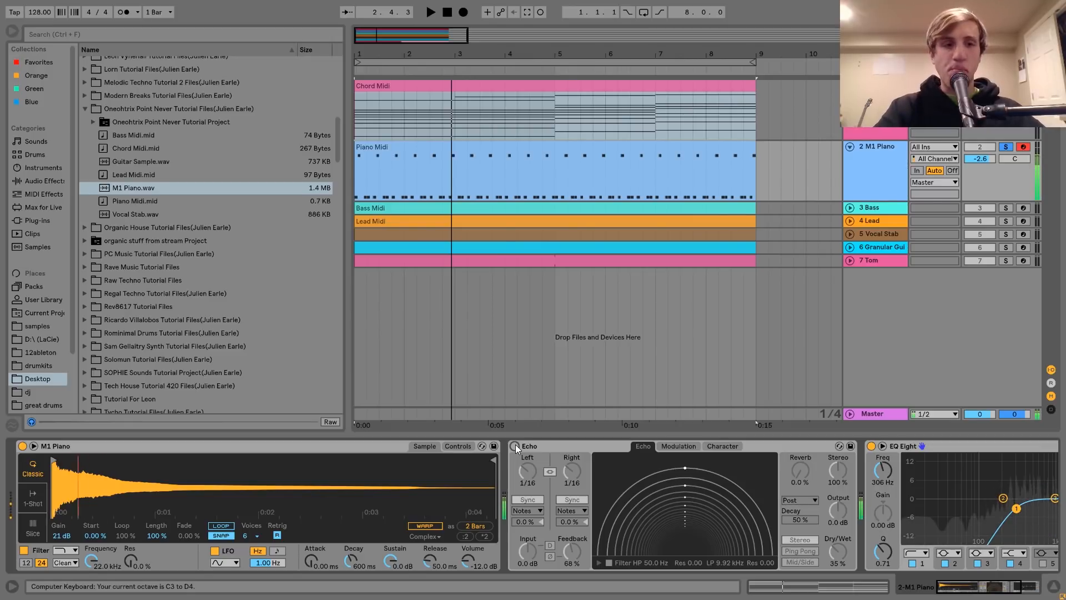
pyautogui.click(515, 446)
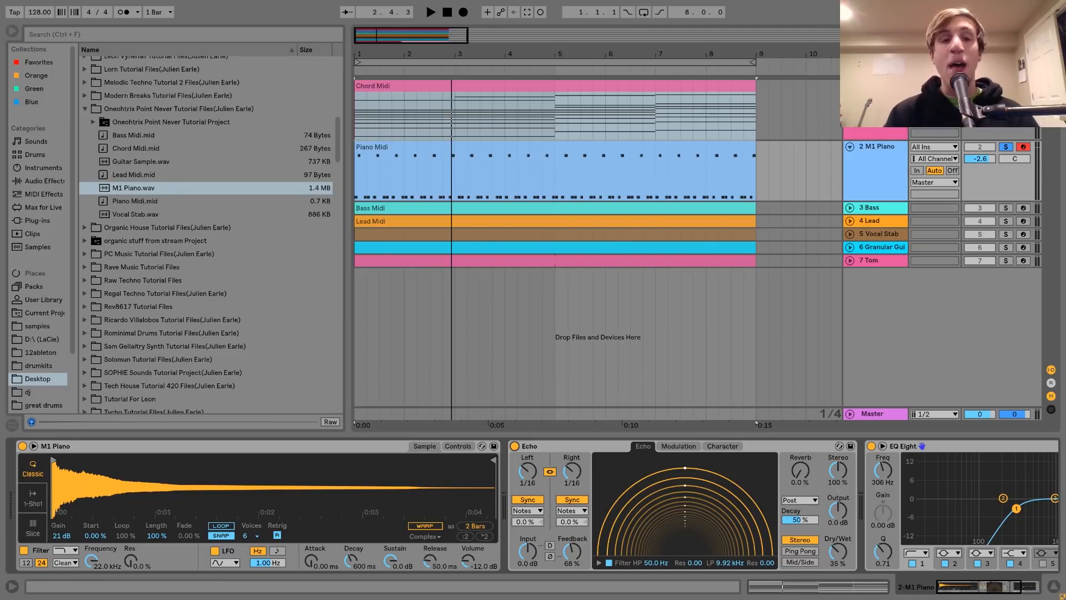
# Turn off the M1 Piano track's solo and listen to the Chord Midi clip's chords from bars 1, 5 and 7
pyautogui.doubleClick(637, 148)
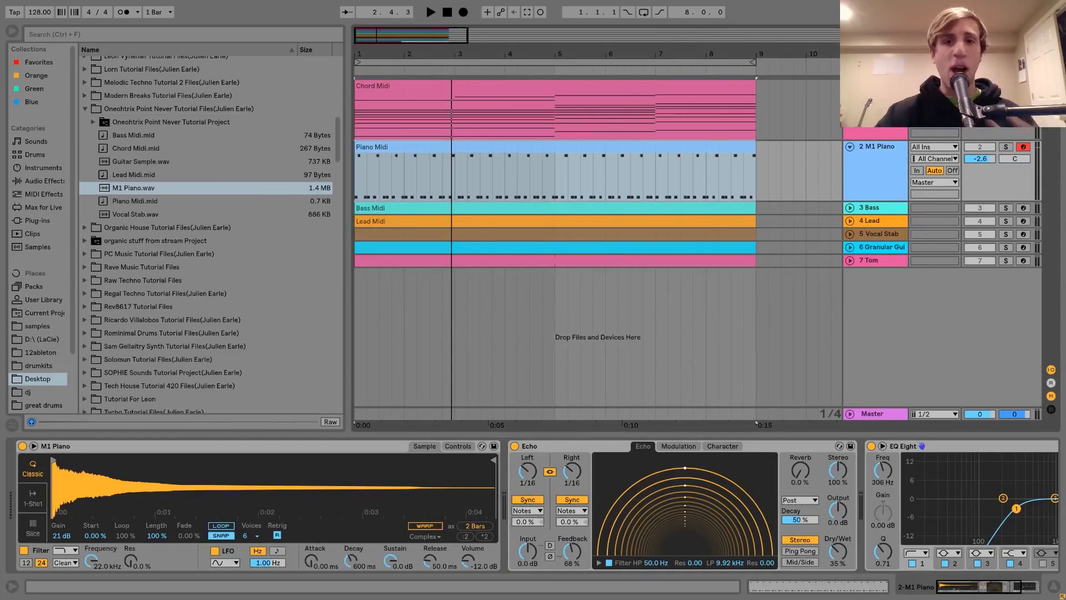
pyautogui.click(672, 89)
pyautogui.press('space')
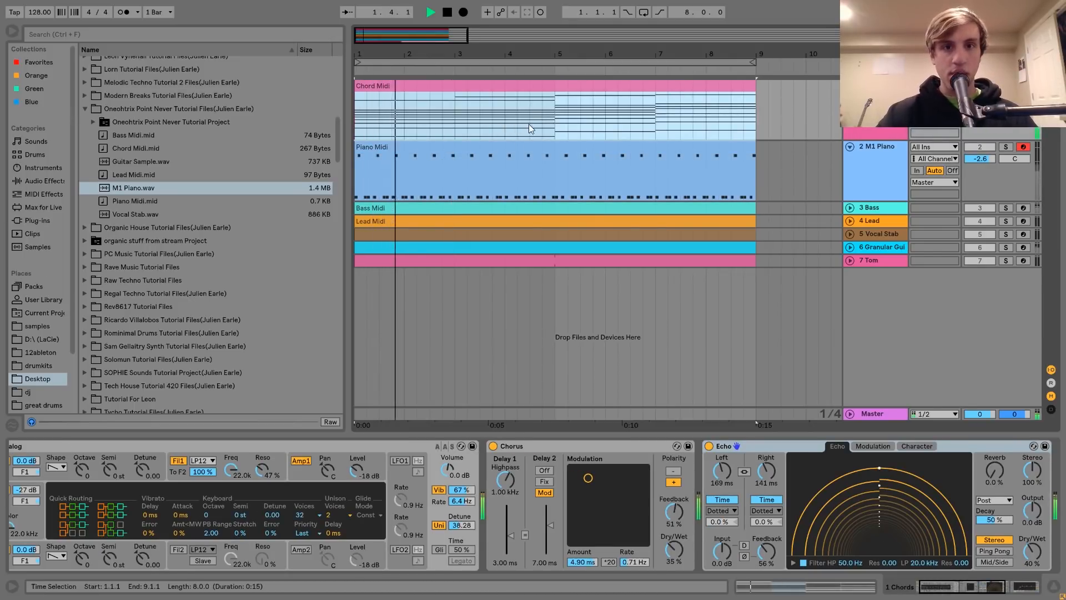
pyautogui.press('space')
pyautogui.click(555, 123)
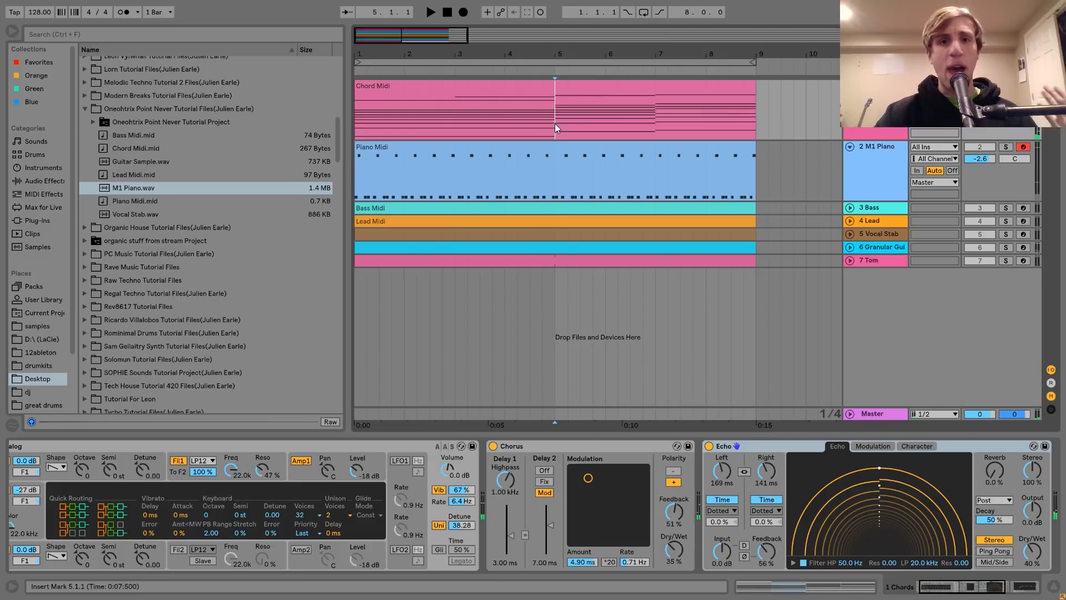
pyautogui.press('space')
pyautogui.click(653, 127)
pyautogui.press('space')
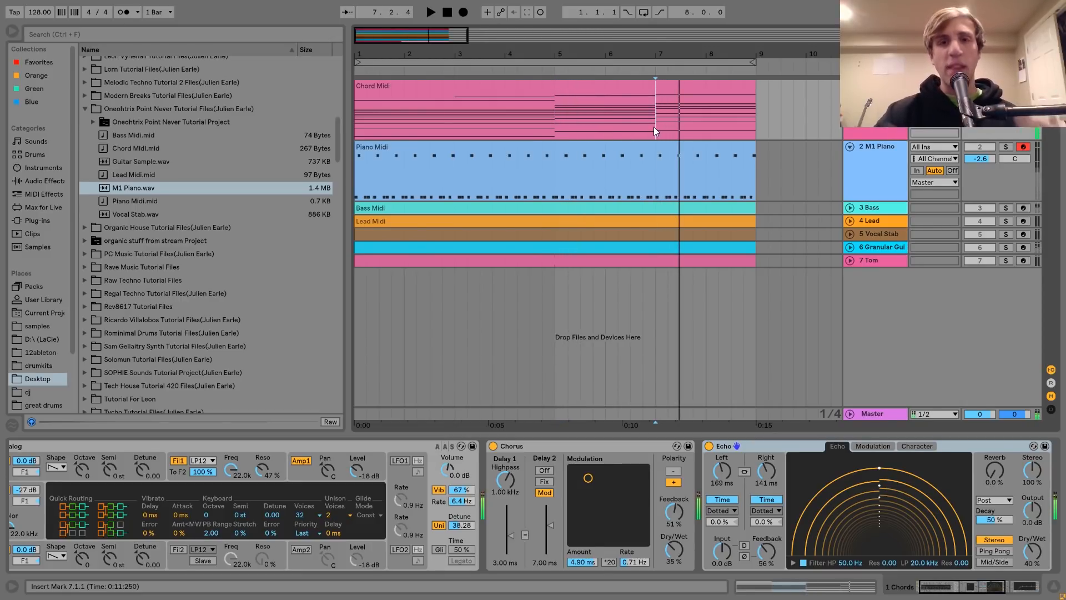
pyautogui.press('space')
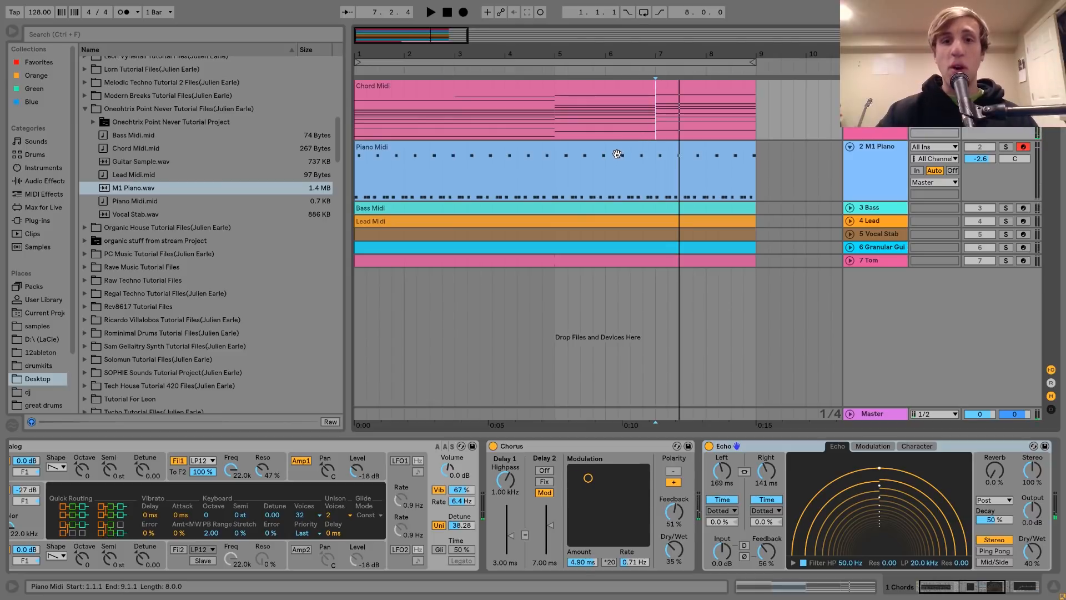
# Solo the M1 Piano track and examine the first repeating group of C4 and C5 notes in the Piano Midi clip
pyautogui.click(624, 146)
pyautogui.click(1006, 147)
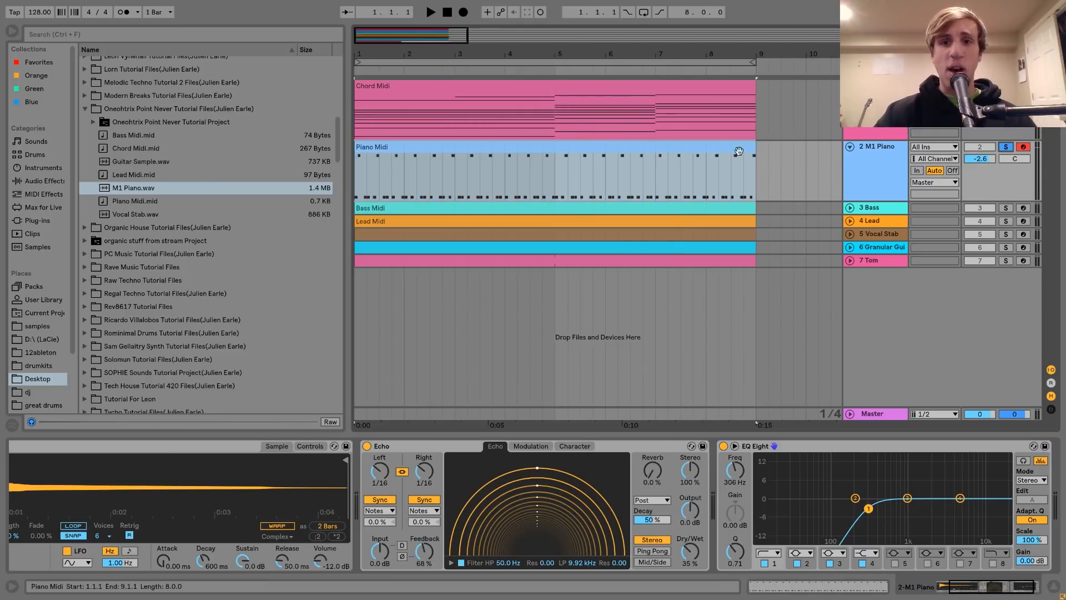
pyautogui.doubleClick(655, 146)
pyautogui.moveTo(203, 150); pyautogui.dragTo(221, 211)
pyautogui.moveTo(206, 255); pyautogui.dragTo(311, 167)
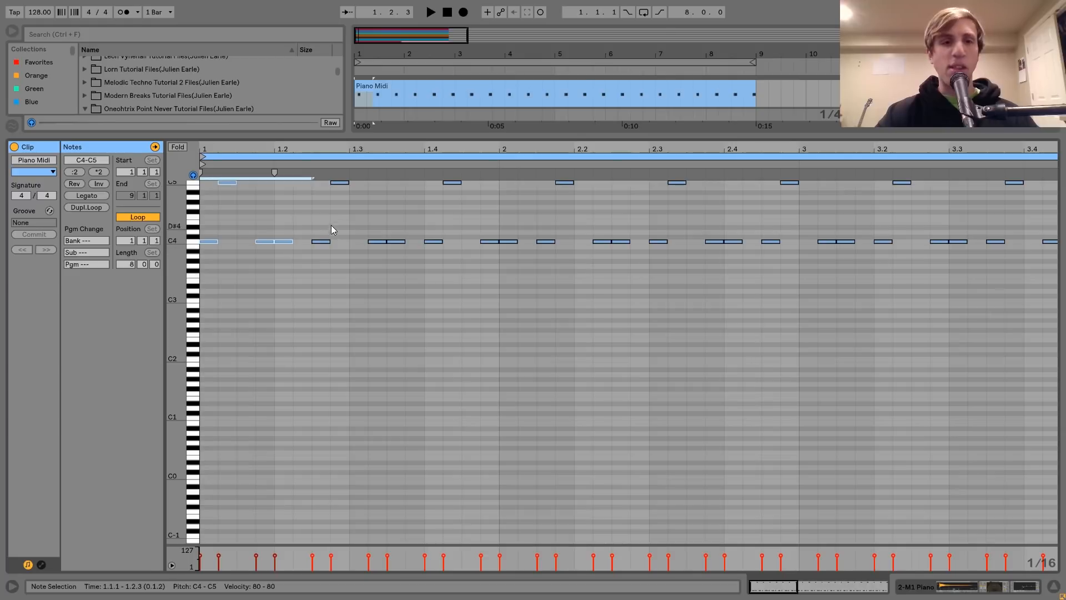
pyautogui.click(314, 210)
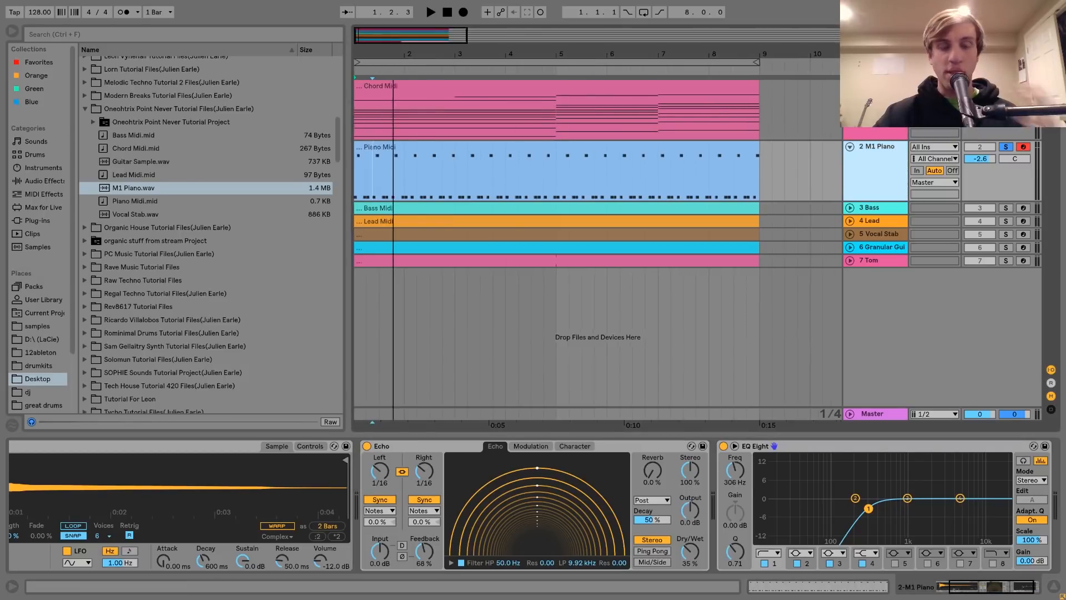
# Listen to the soloed Piano Midi clip from its start with its note pattern enlarged in the arrangement
pyautogui.moveTo(395, 54)
pyautogui.mouseDown()
pyautogui.moveTo(372, 61)
pyautogui.moveTo(372, 81)
pyautogui.moveTo(402, 50)
pyautogui.mouseUp()
pyautogui.click(398, 148)
pyautogui.press('space')
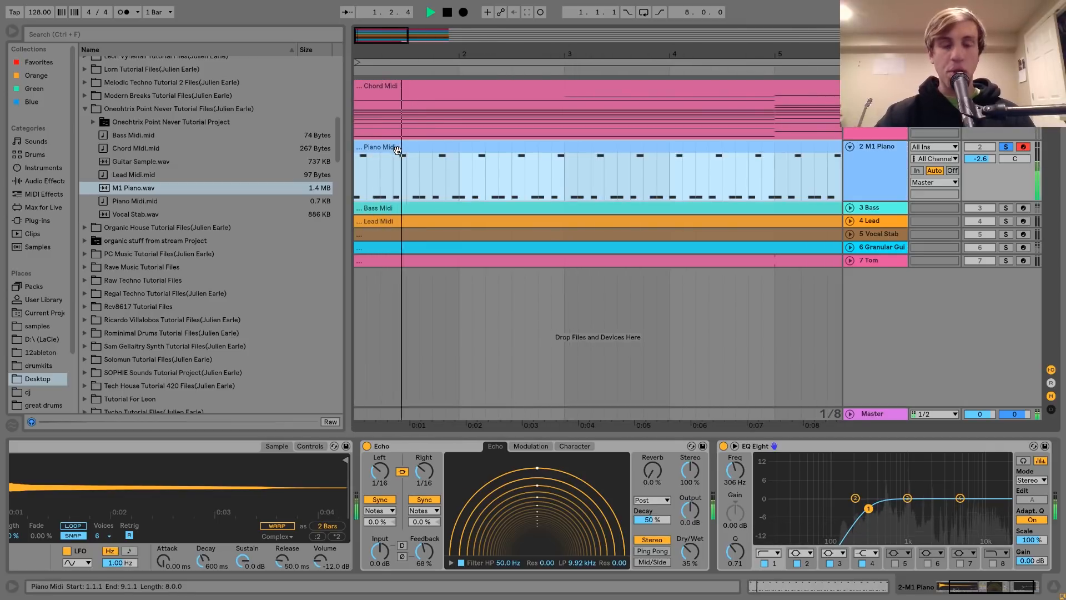
pyautogui.press('space')
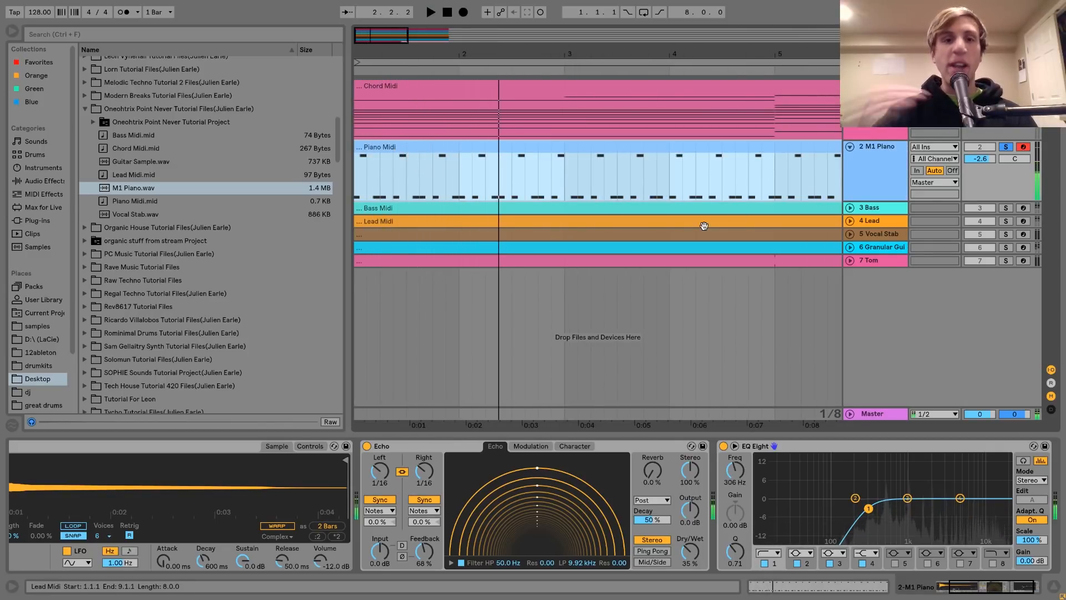
# Compare the Chord Midi clip with the Piano Midi clip across the whole eight-bar arrangement
pyautogui.click(529, 94)
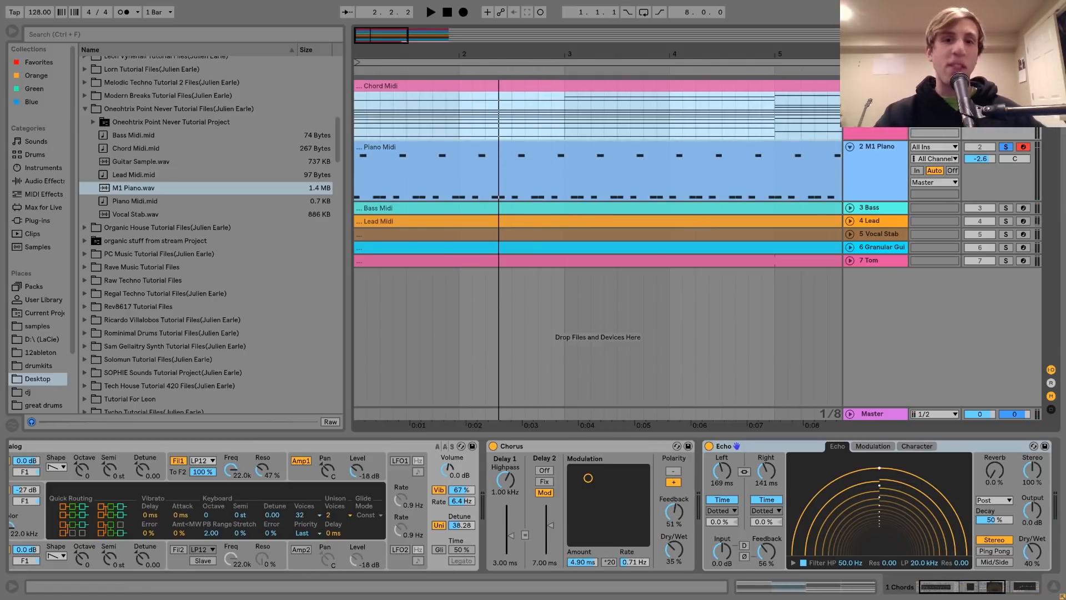
pyautogui.moveTo(544, 51); pyautogui.dragTo(499, 50)
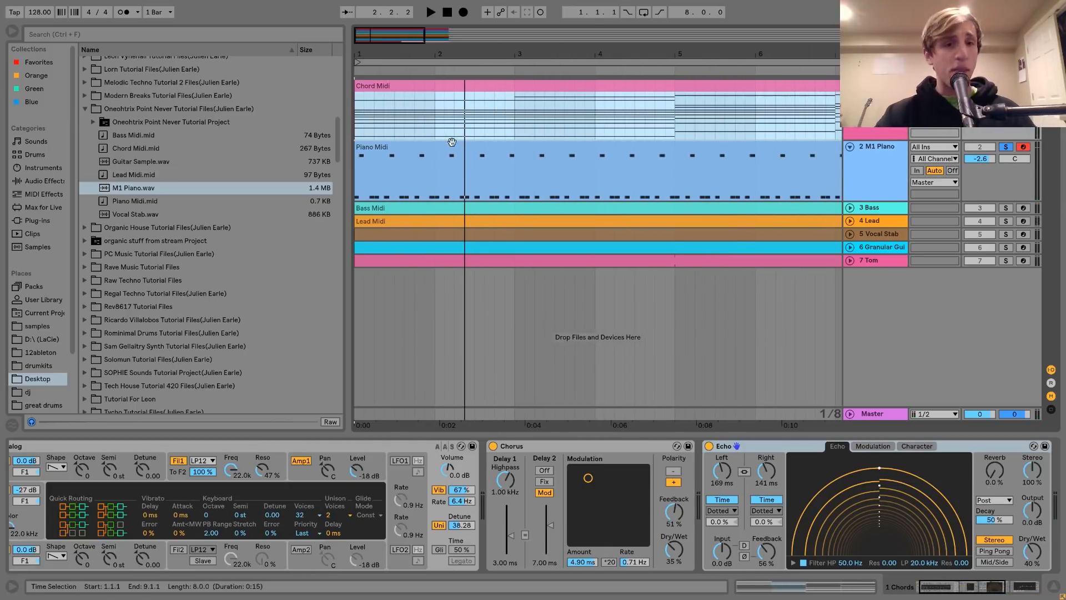
pyautogui.click(424, 156)
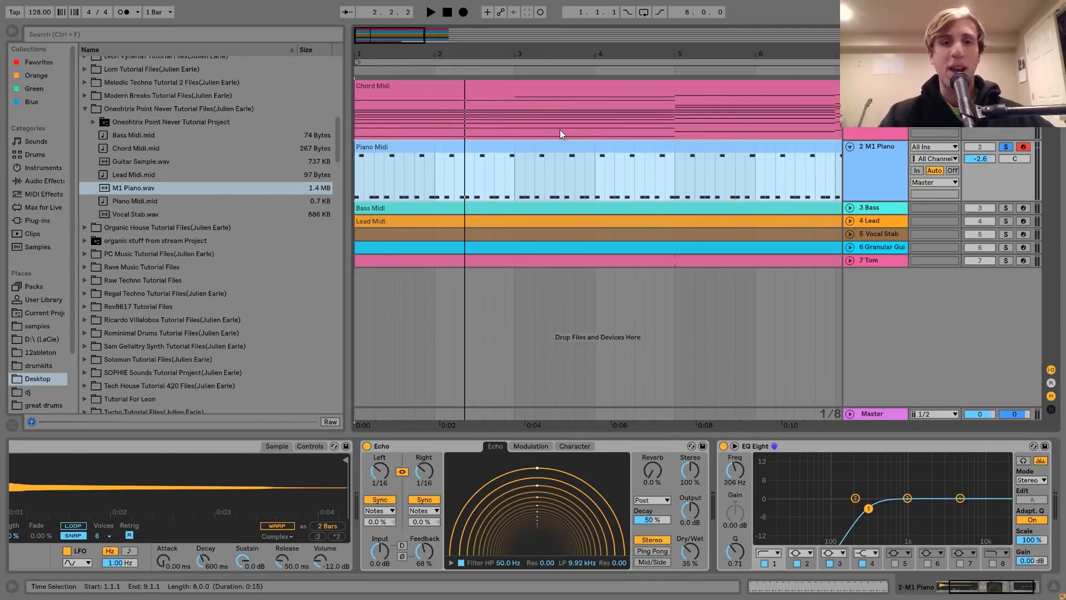
pyautogui.moveTo(490, 55); pyautogui.dragTo(440, 55)
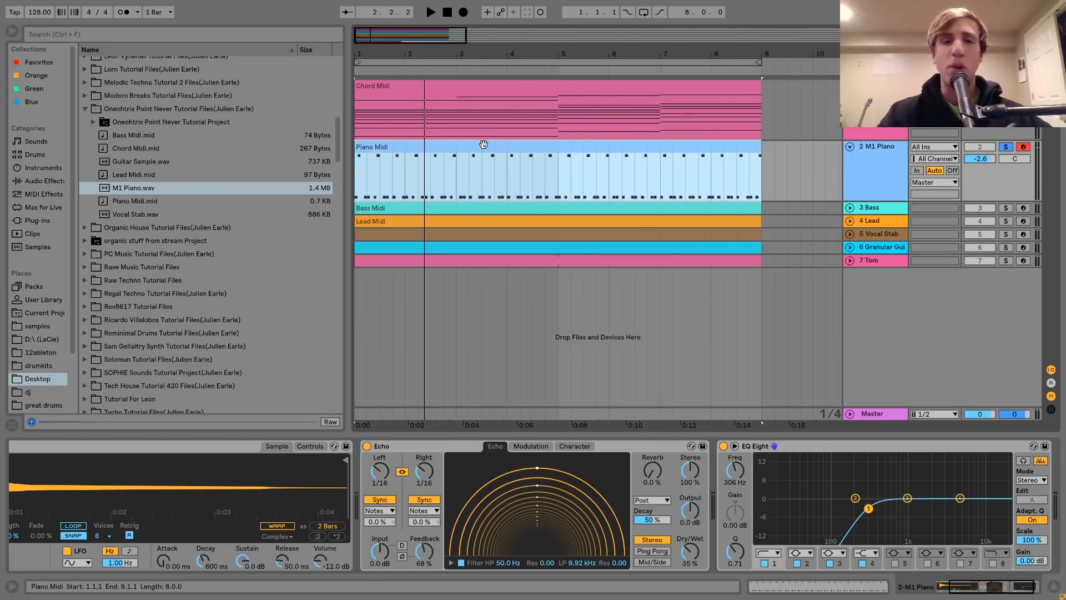
# Loop the arrangement over the eight-bar Piano Midi clip and listen to the soloed M1 Piano part
pyautogui.hotkey('ctrl', 'l')
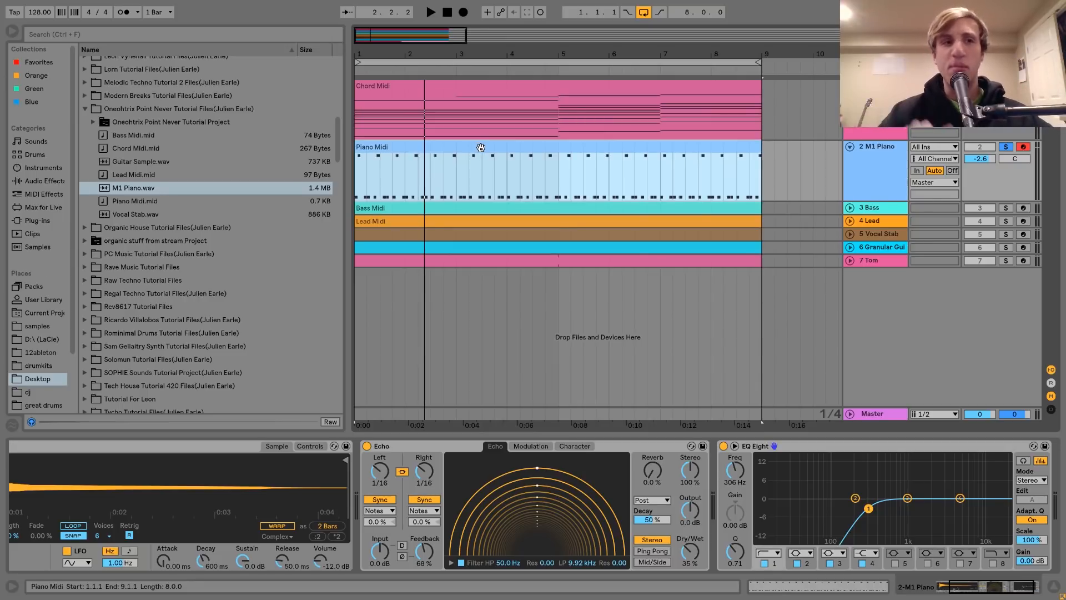
pyautogui.press('space')
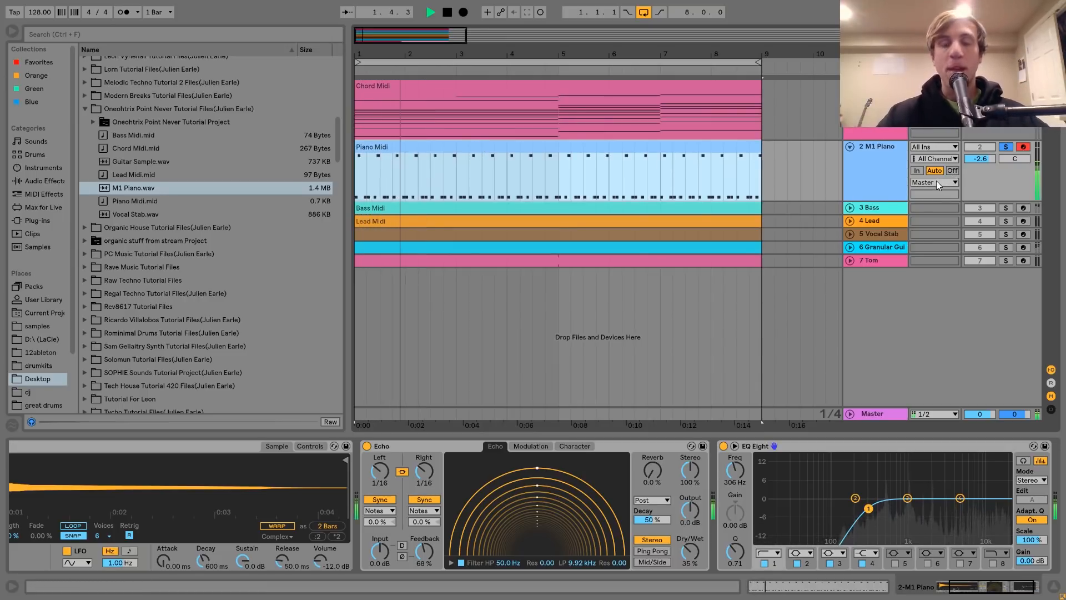
pyautogui.press('space')
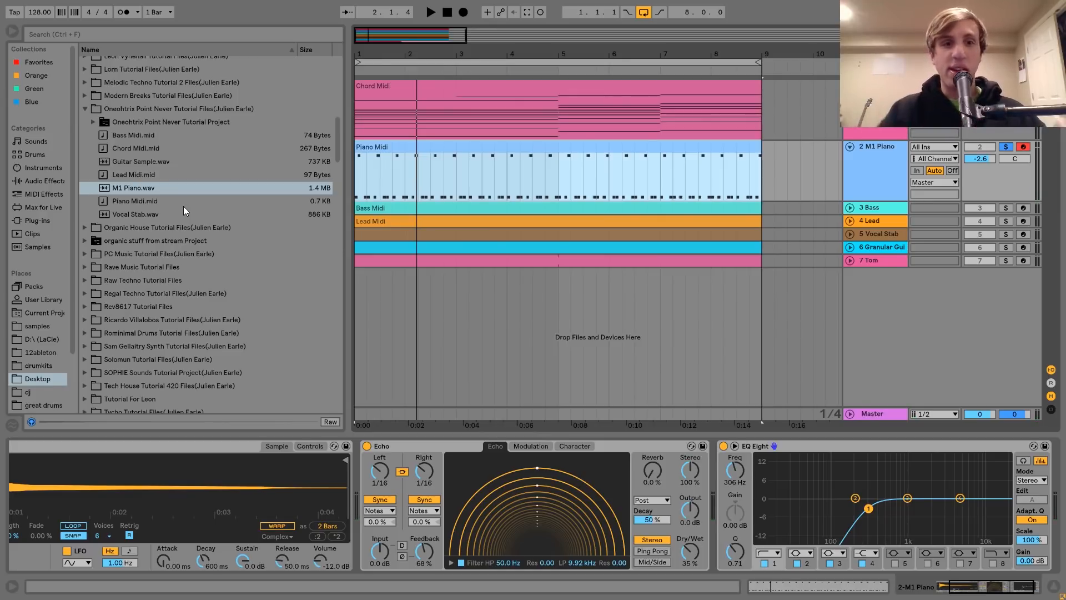
# Examine the C5 notes in the Piano Midi clip and listen to the soloed part with its sampler in view
pyautogui.click(198, 441)
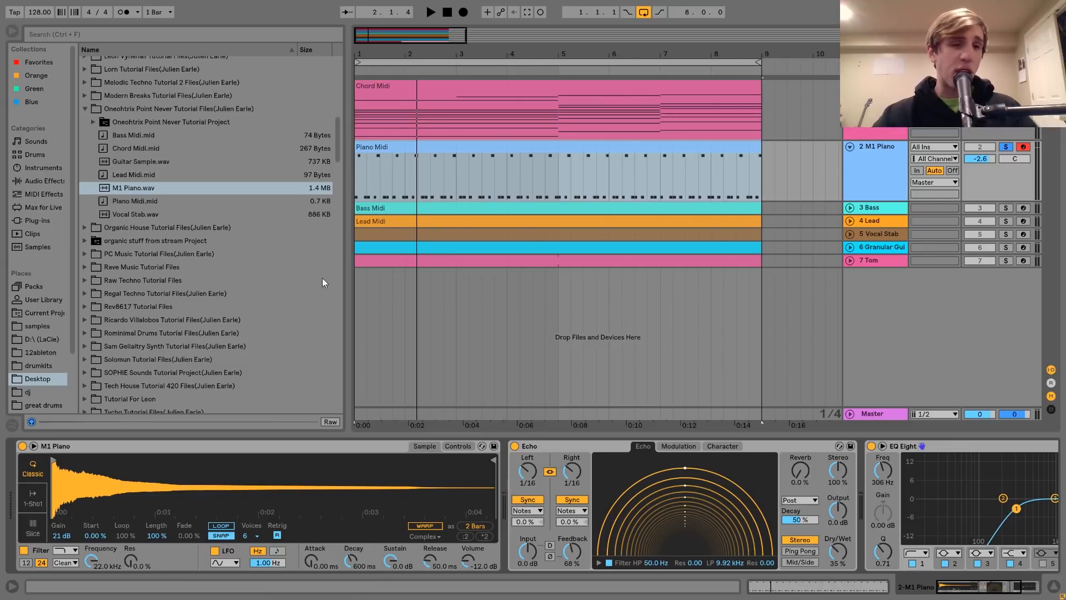
pyautogui.doubleClick(452, 147)
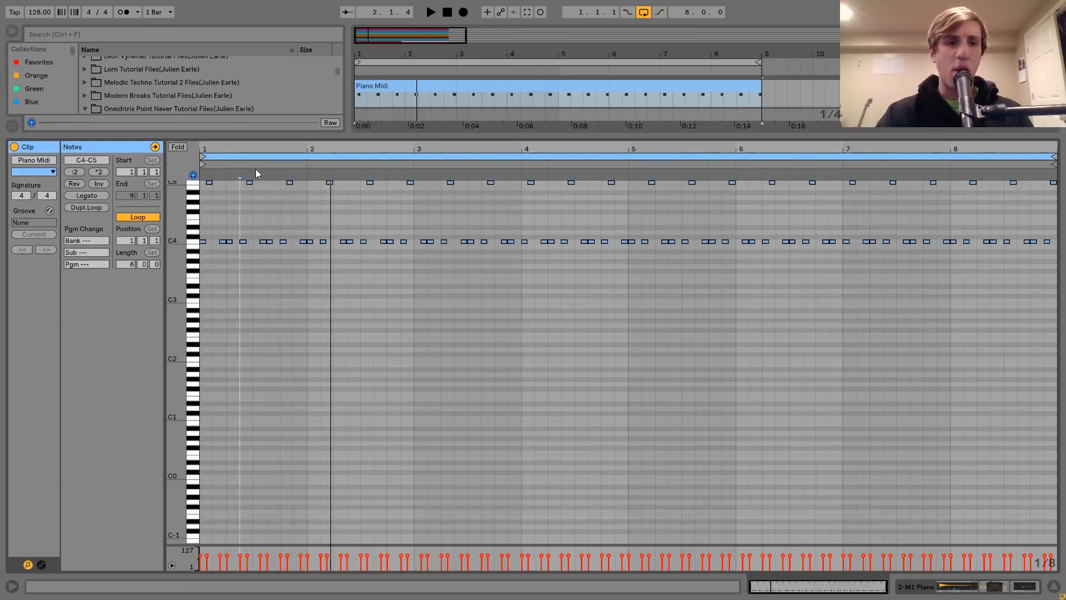
pyautogui.click(190, 184)
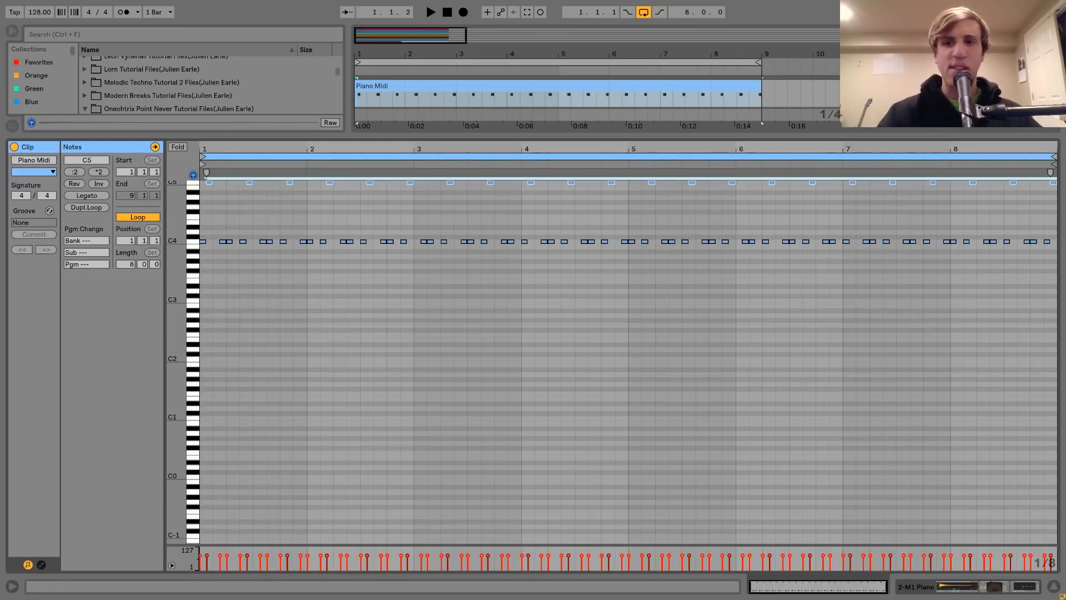
pyautogui.doubleClick(877, 86)
pyautogui.press('space')
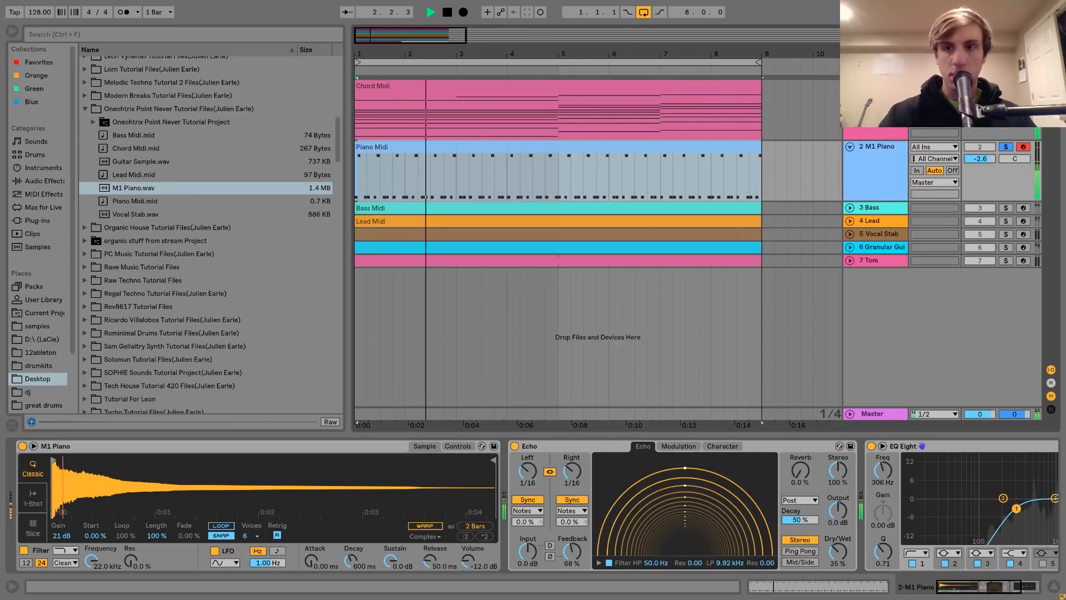
pyautogui.press('space')
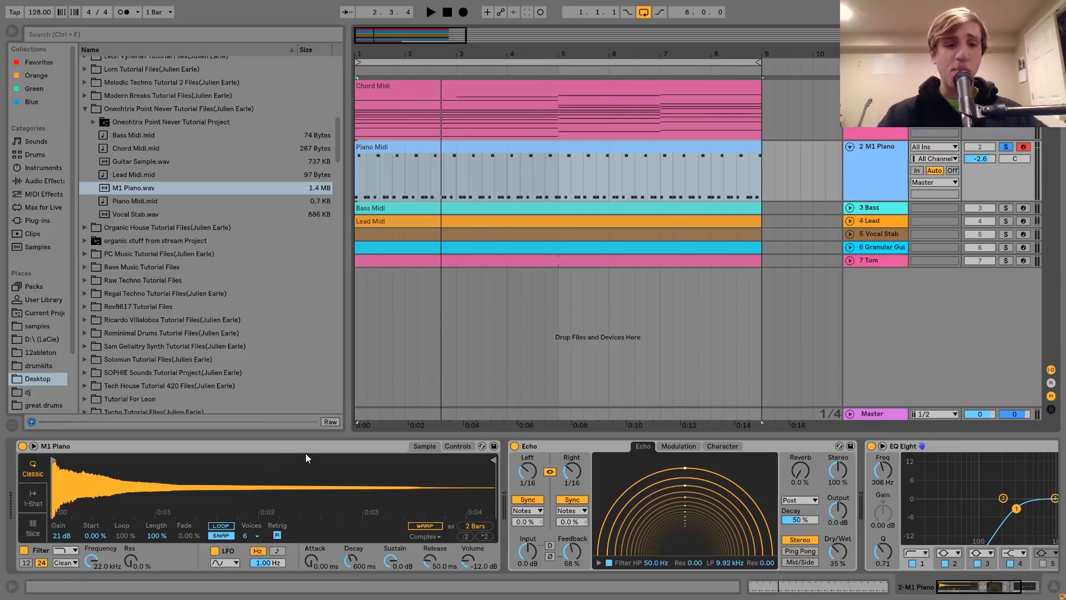
# Examine the Echo and EQ Eight effects on the M1 Piano track while briefly playing the part
pyautogui.hscroll(2, 305, 453)
pyautogui.click(503, 446)
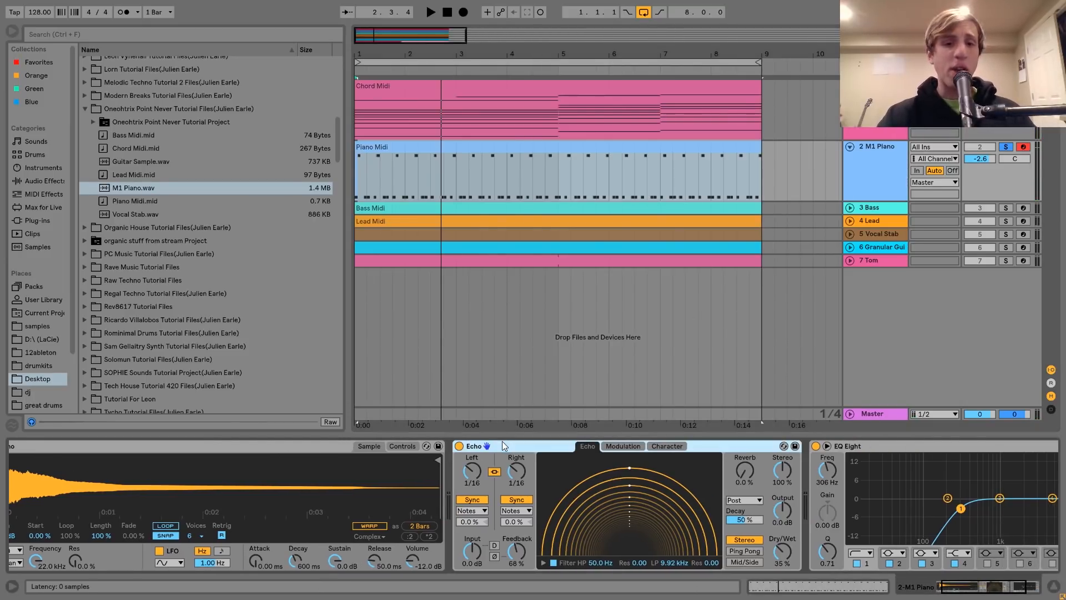
pyautogui.hscroll(2, 488, 503)
pyautogui.hscroll(3, 487, 501)
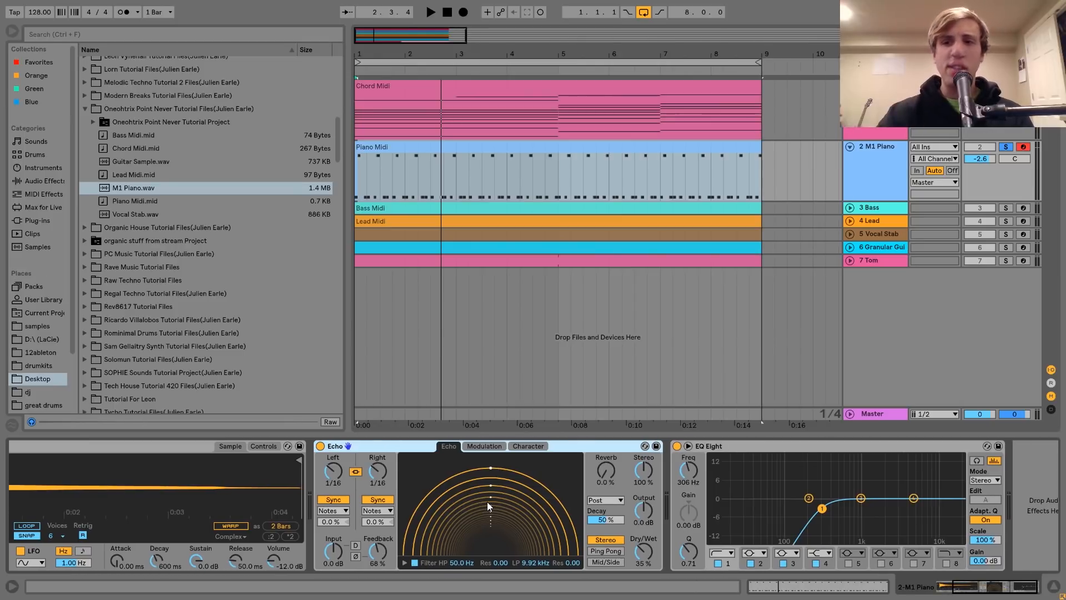
pyautogui.press('space')
pyautogui.press('space')
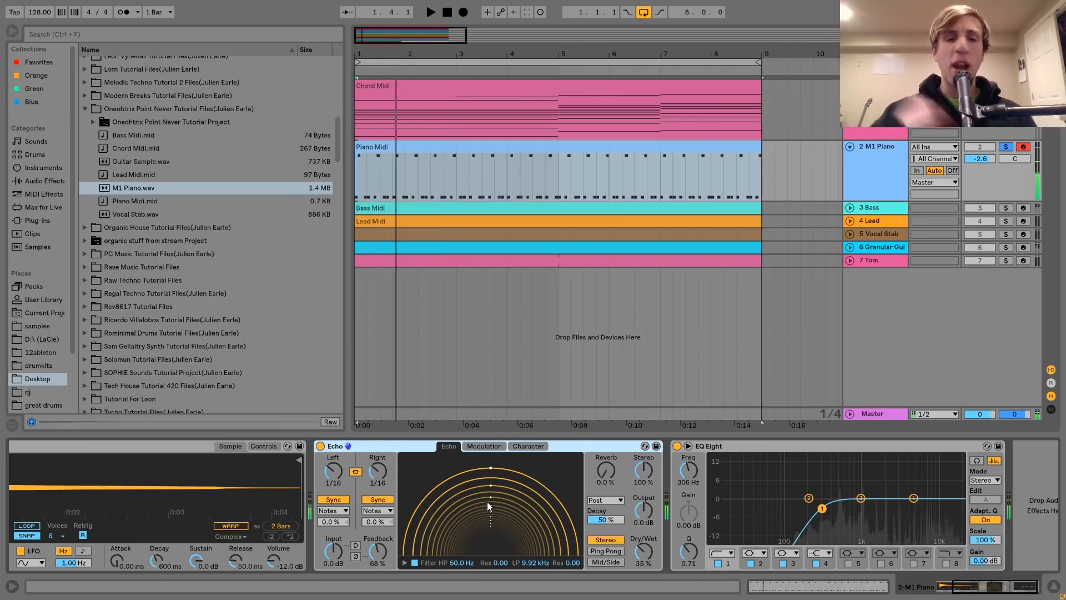
pyautogui.hscroll(1, 487, 501)
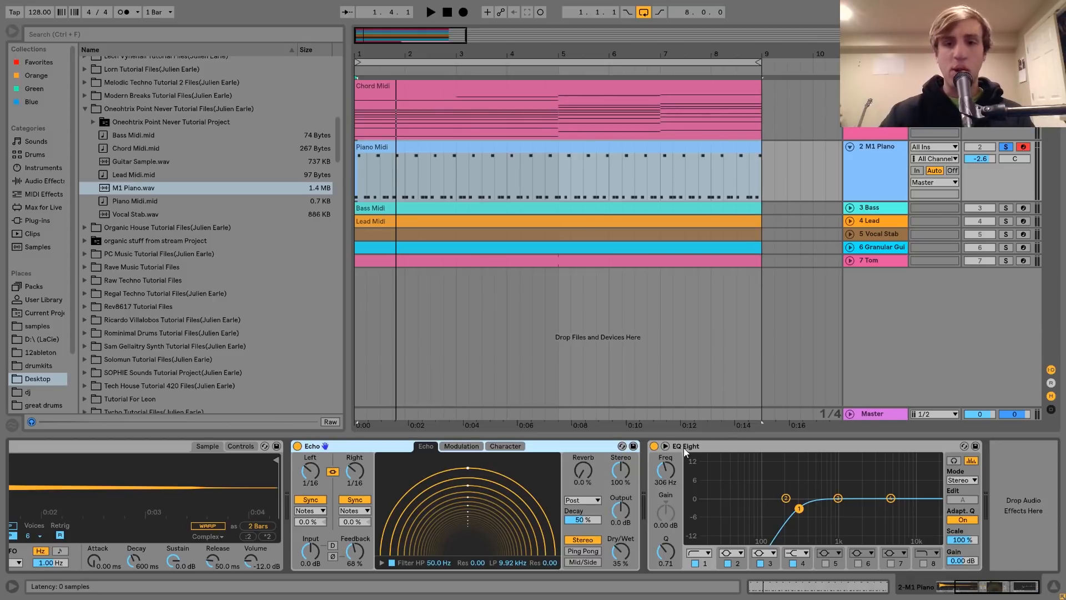
# Unfold the Bass track, solo it in place of M1 Piano, and listen to the Bass Midi clip
pyautogui.click(886, 207)
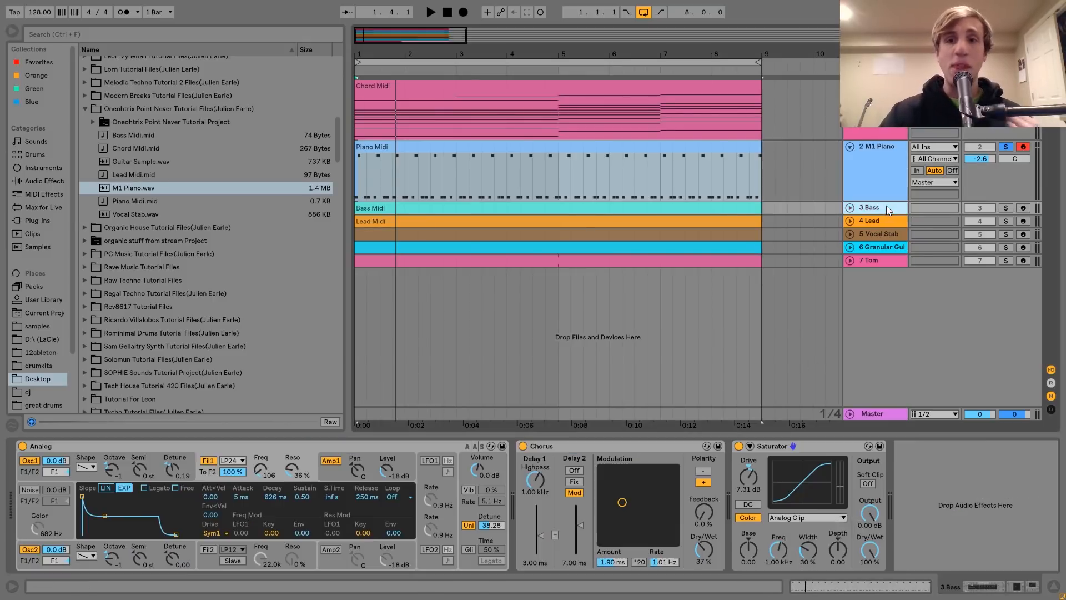
pyautogui.click(850, 207)
pyautogui.click(1005, 208)
pyautogui.press('space')
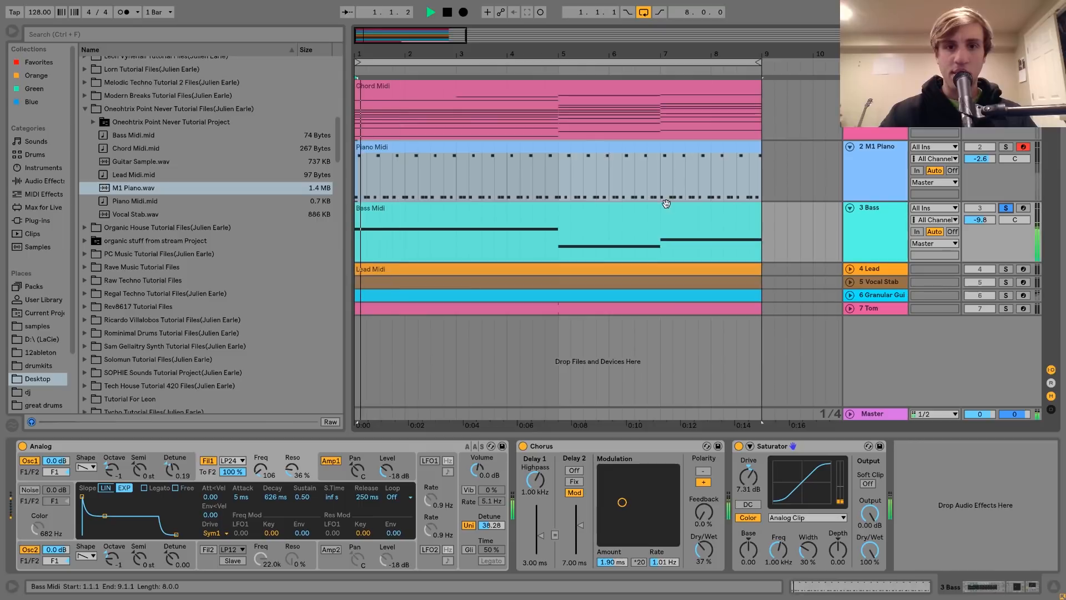
pyautogui.click(658, 224)
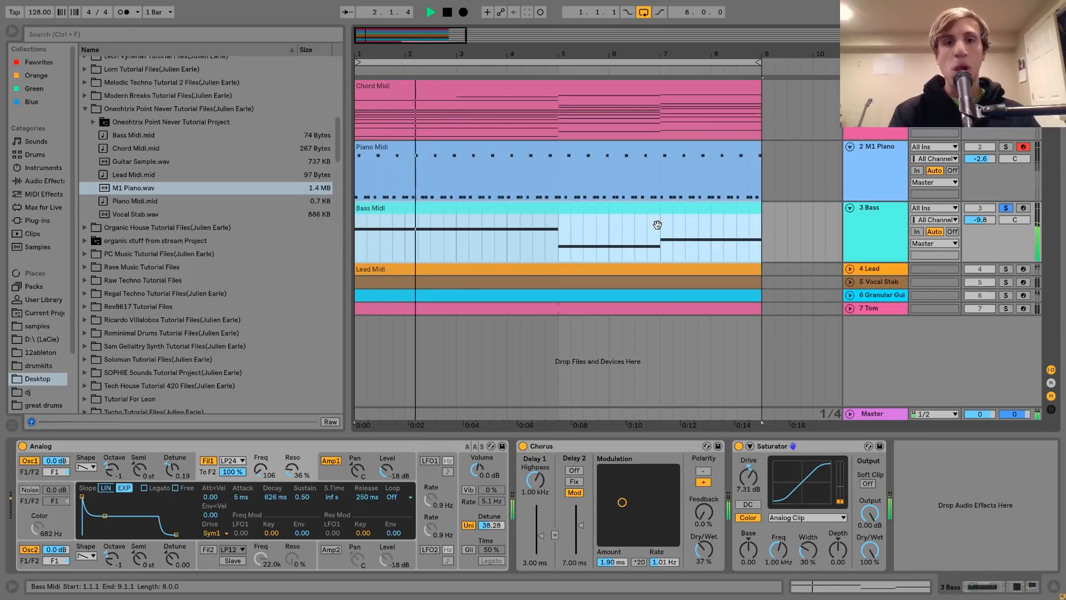
pyautogui.press('space')
# Try the Bass Midi clip's first four-bar note an octave lower at G#0, listen, and return it to G#1
pyautogui.doubleClick(649, 223)
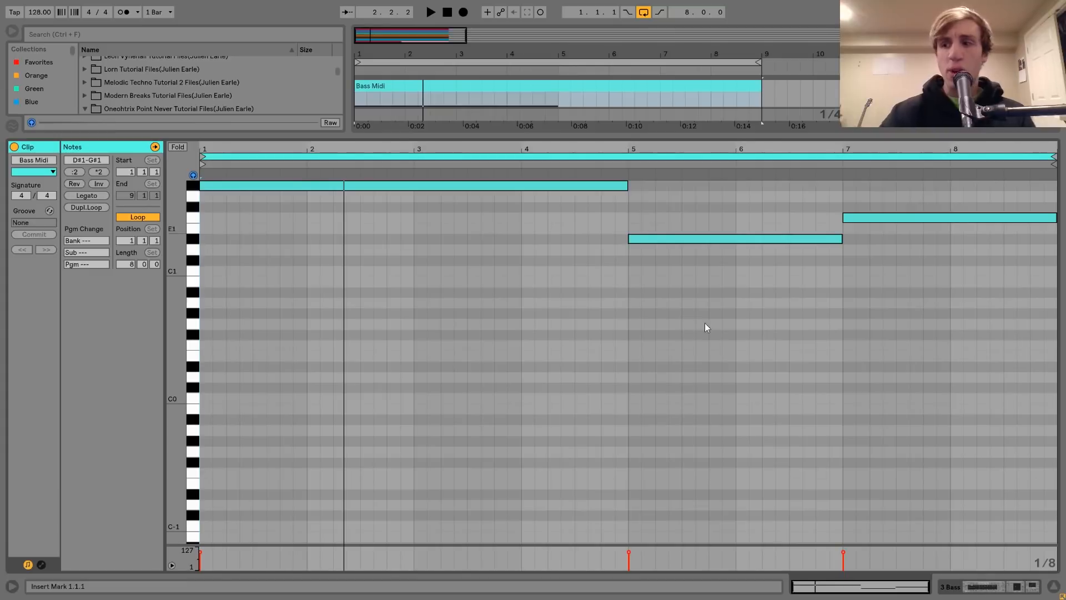
pyautogui.moveTo(441, 253); pyautogui.dragTo(410, 182)
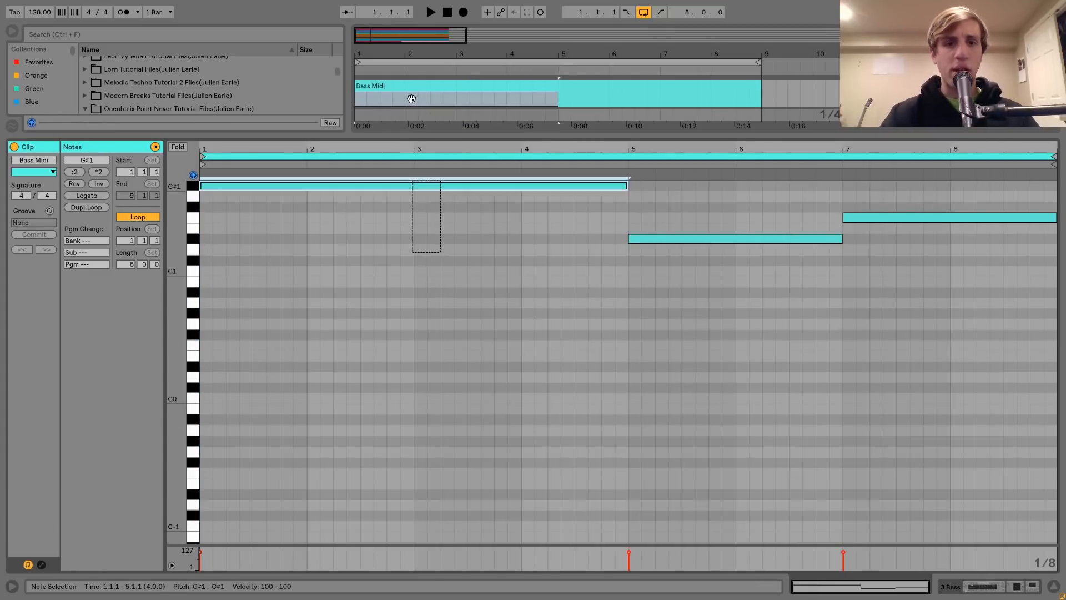
pyautogui.hotkey('shift', 'Down')
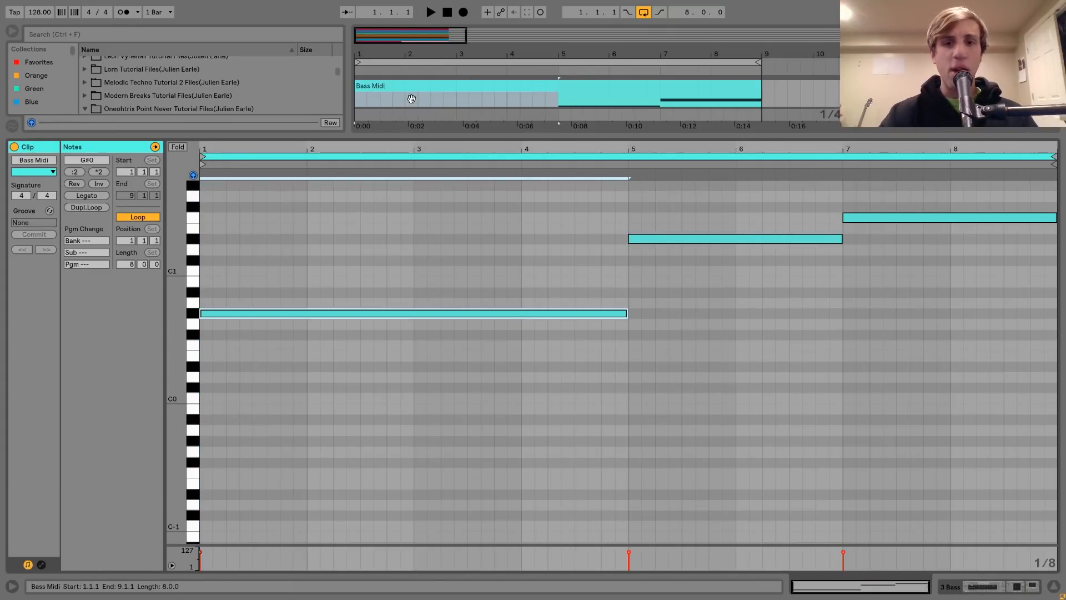
pyautogui.press('space')
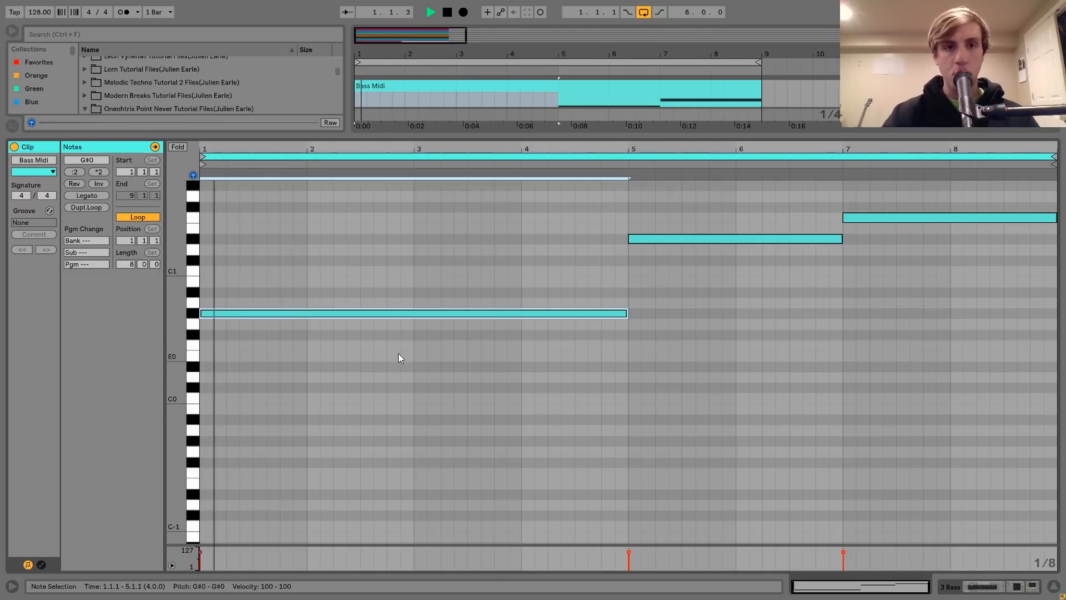
pyautogui.press('space')
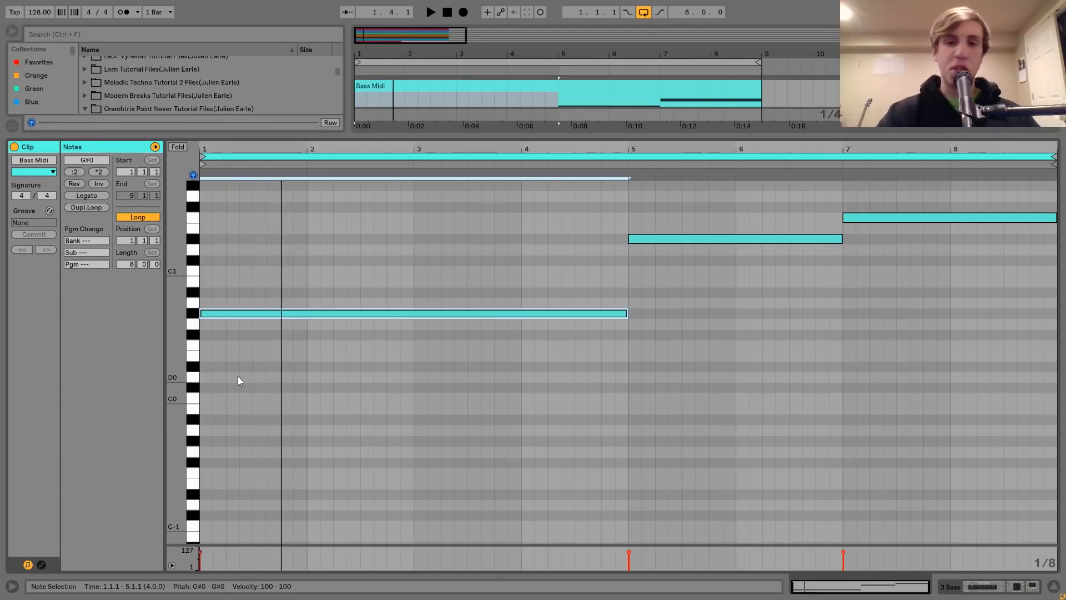
pyautogui.hotkey('shift', 'Up')
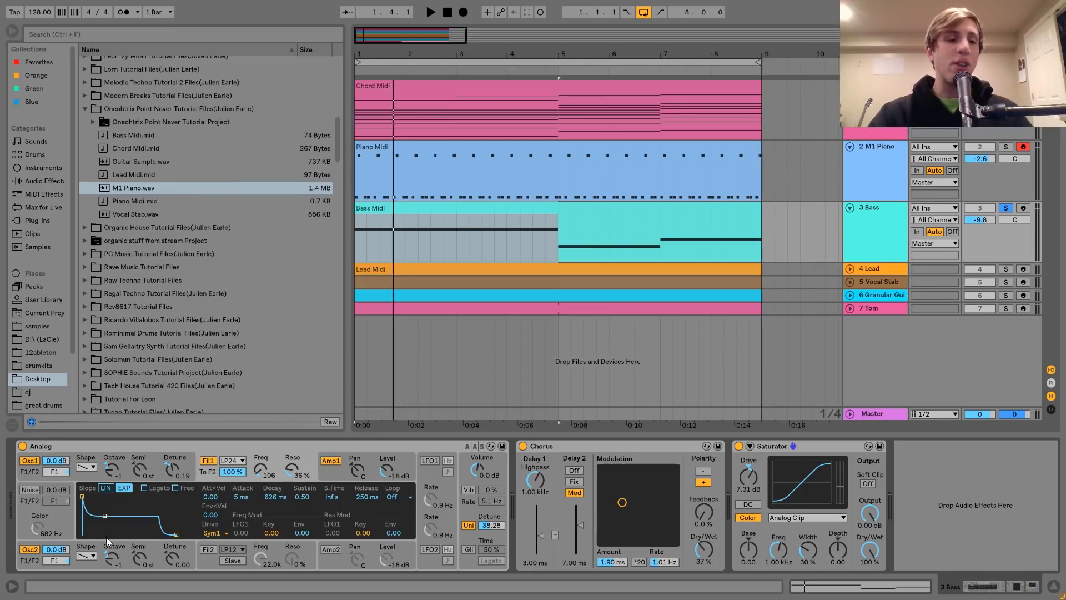
# Examine the bass Analog synth's oscillator, filter envelope, amp envelope and unison settings, playing the part to hear the filter
pyautogui.click(90, 566)
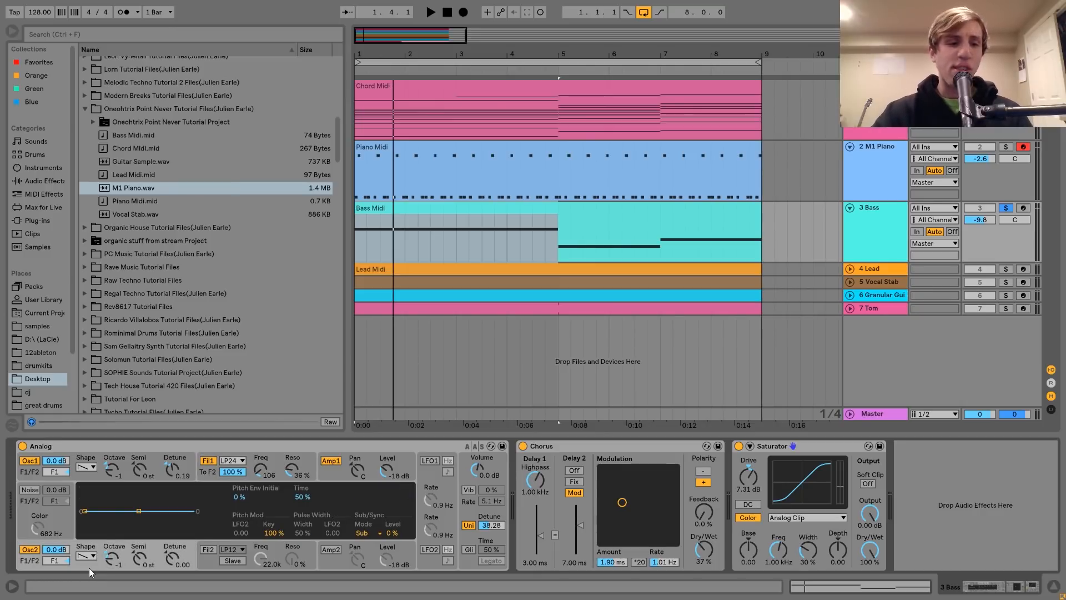
pyautogui.click(91, 475)
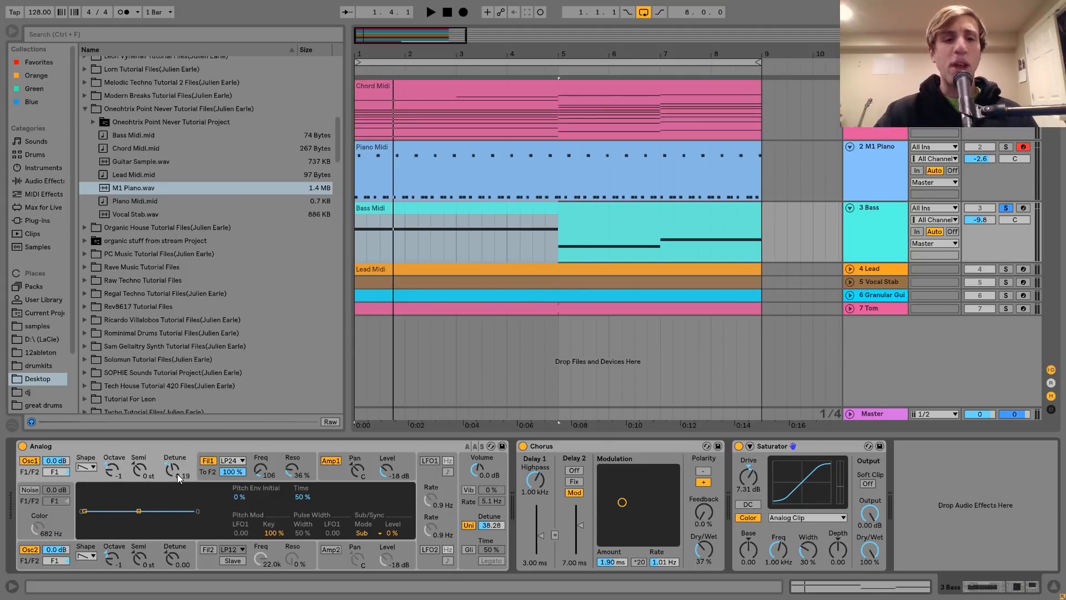
pyautogui.click(198, 473)
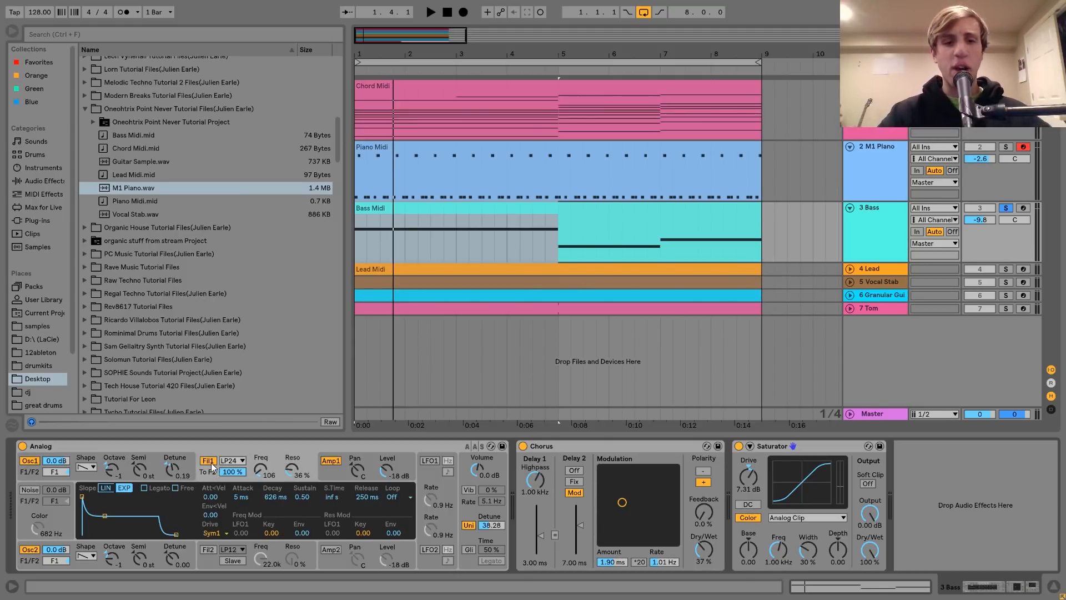
pyautogui.press('space')
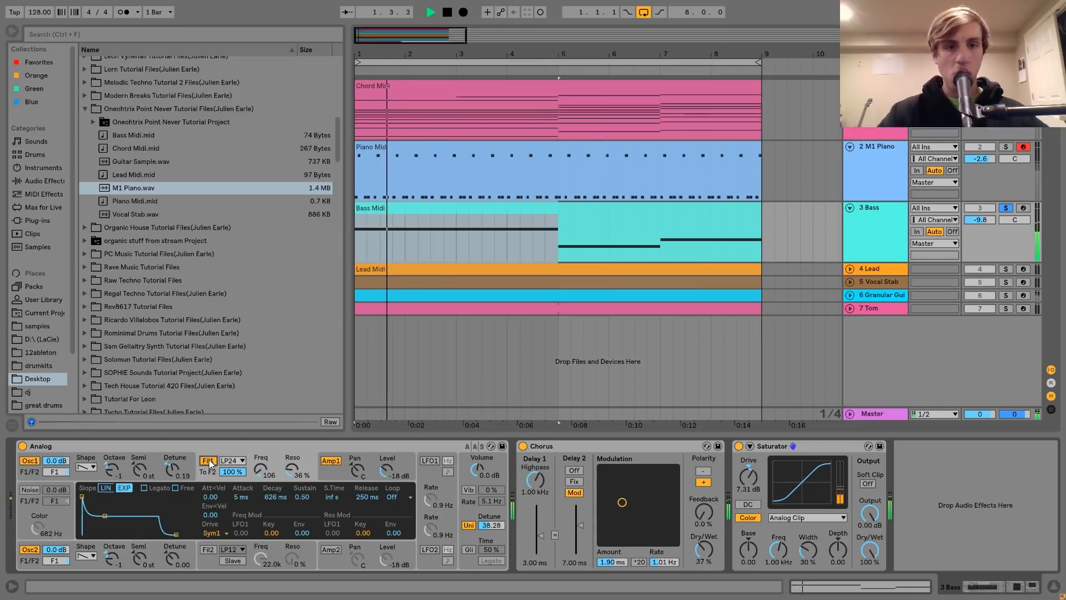
pyautogui.press('space')
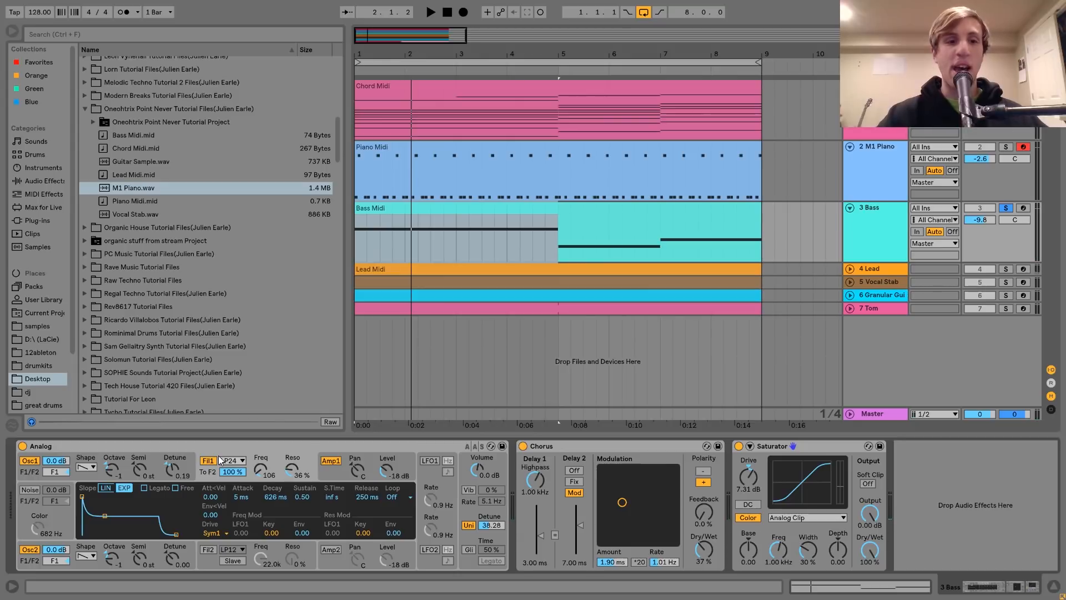
pyautogui.click(334, 470)
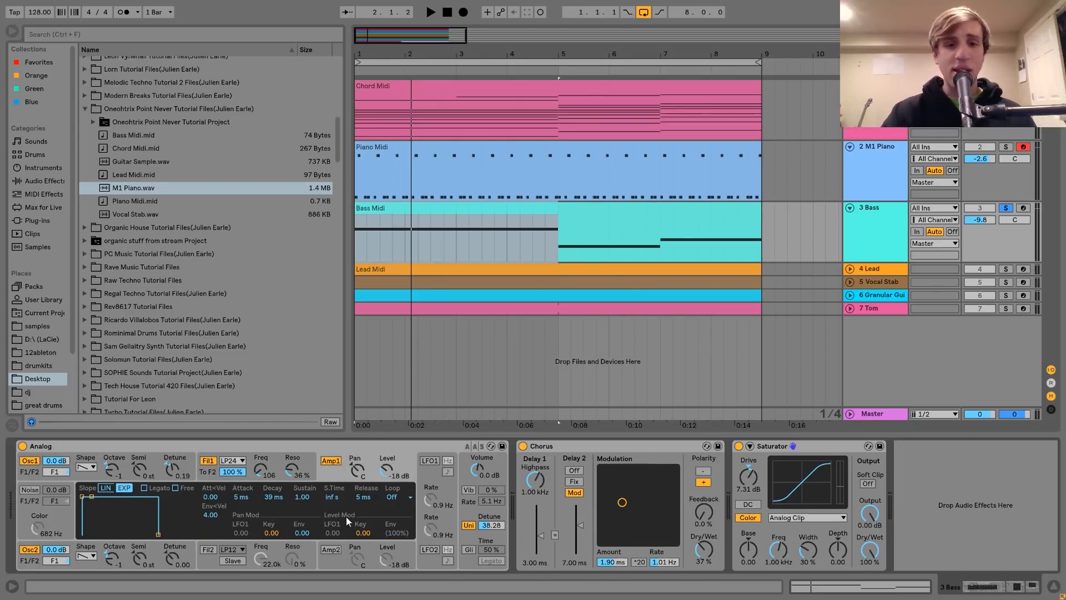
pyautogui.click(465, 512)
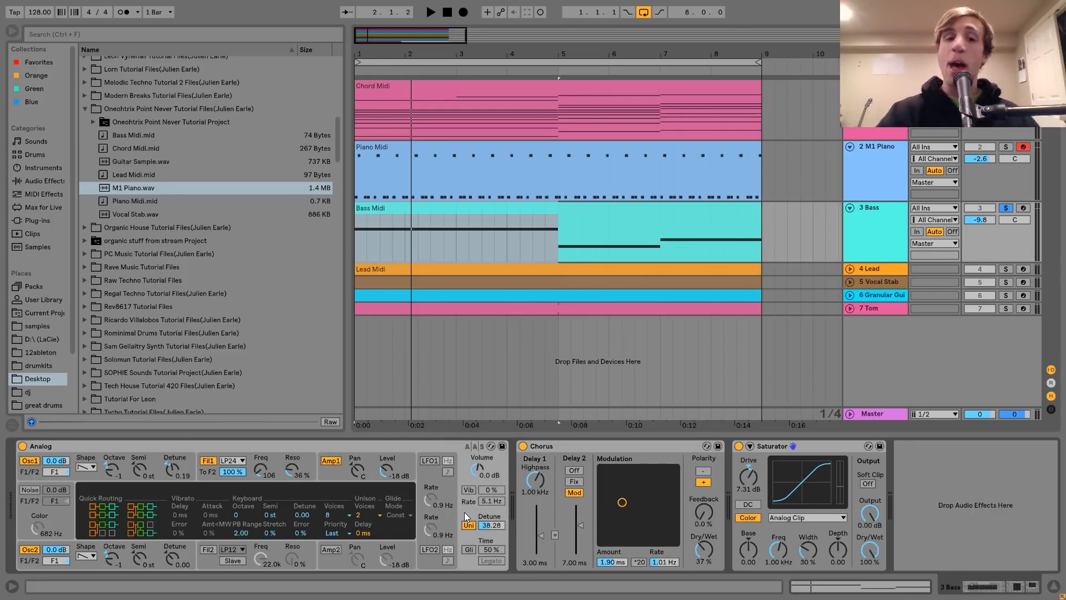
# Compare the soloed bass with the Chorus effect bypassed and enabled during playback
pyautogui.click(628, 445)
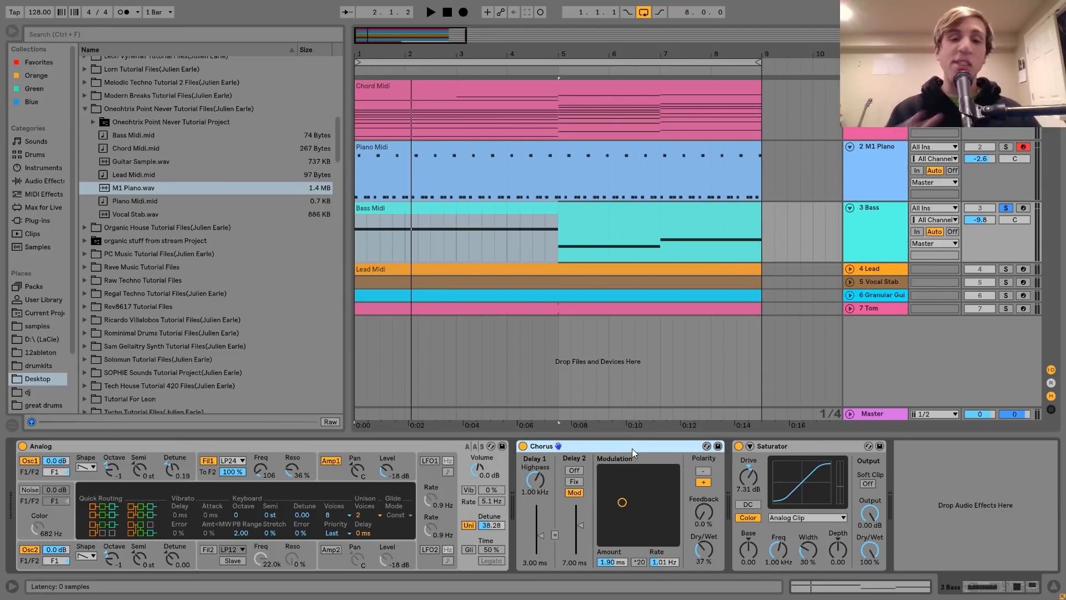
pyautogui.press('space')
pyautogui.click(523, 446)
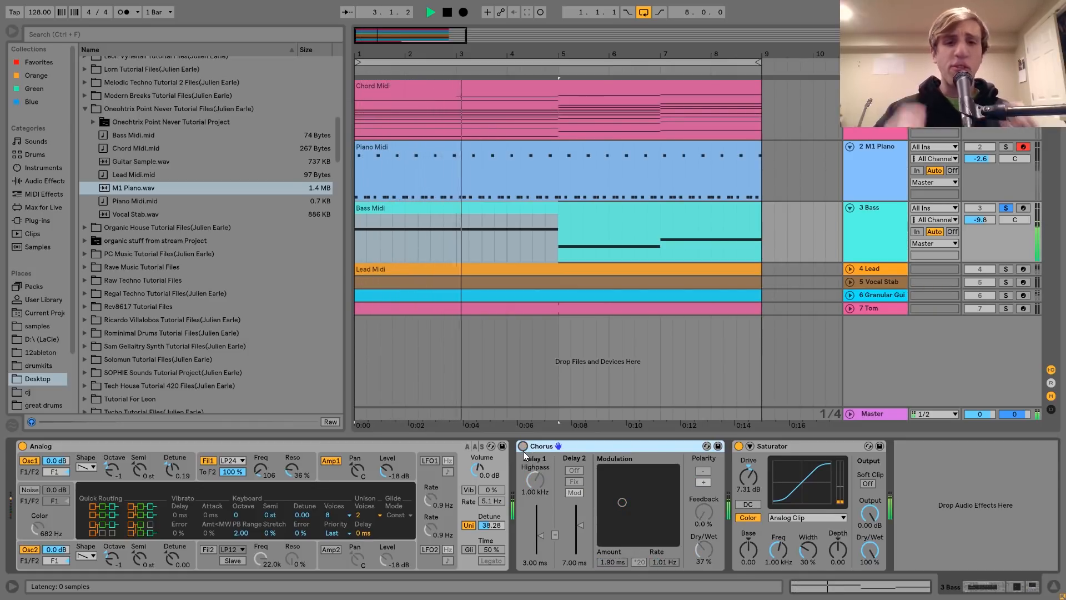
pyautogui.click(521, 448)
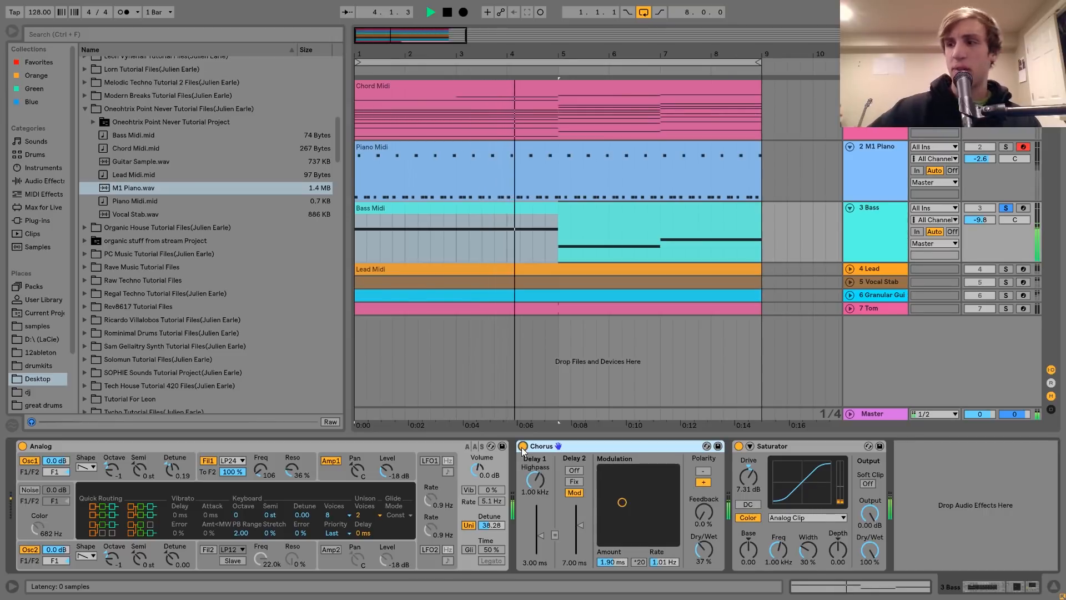
pyautogui.press('space')
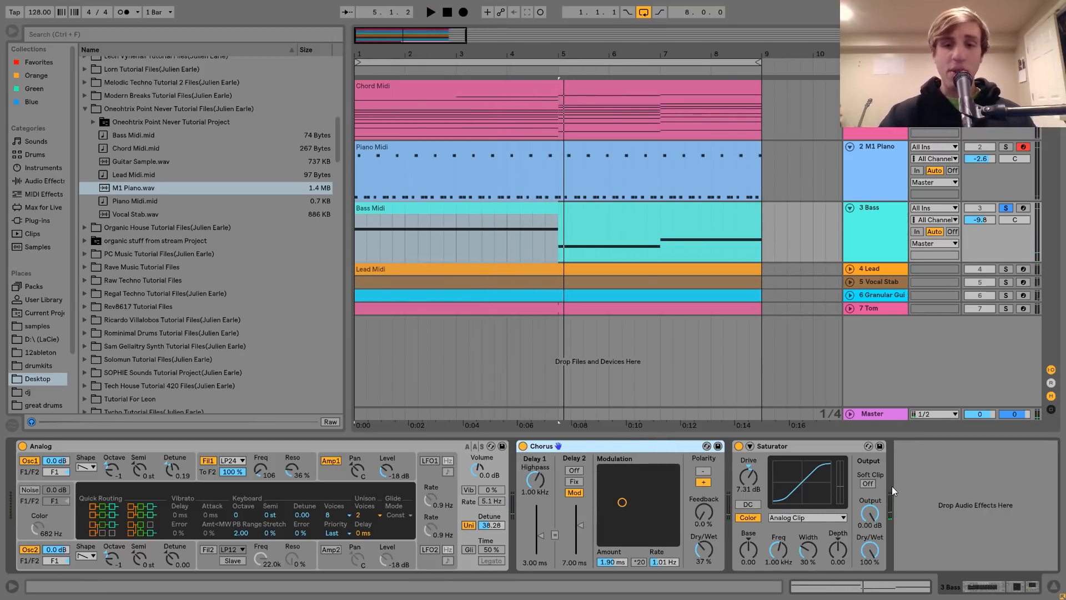
# Compare the soloed bass with the Saturator bypassed and enabled during playback
pyautogui.click(798, 449)
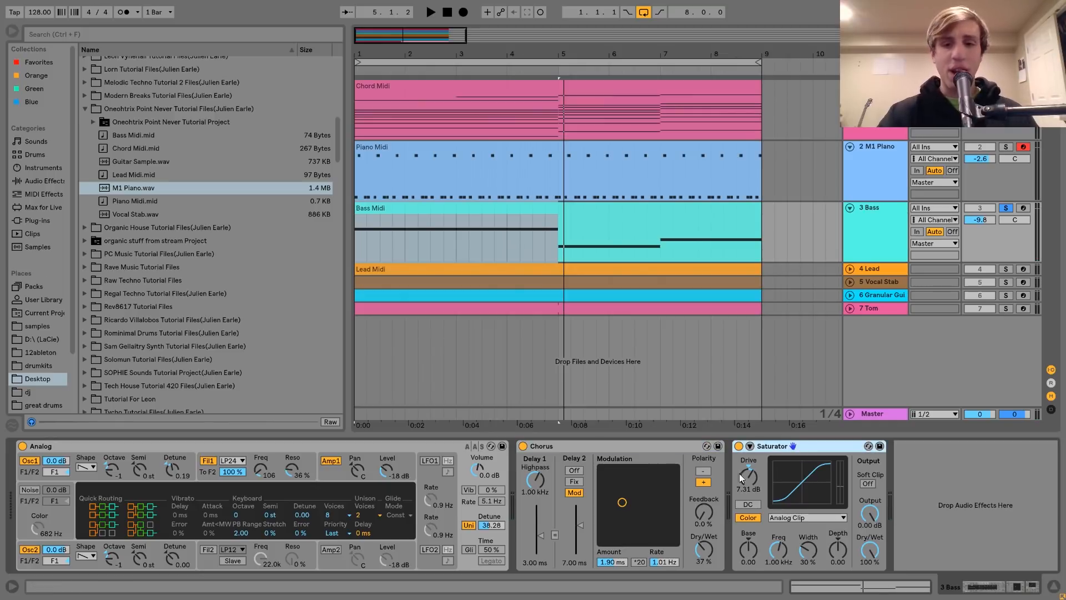
pyautogui.press('space')
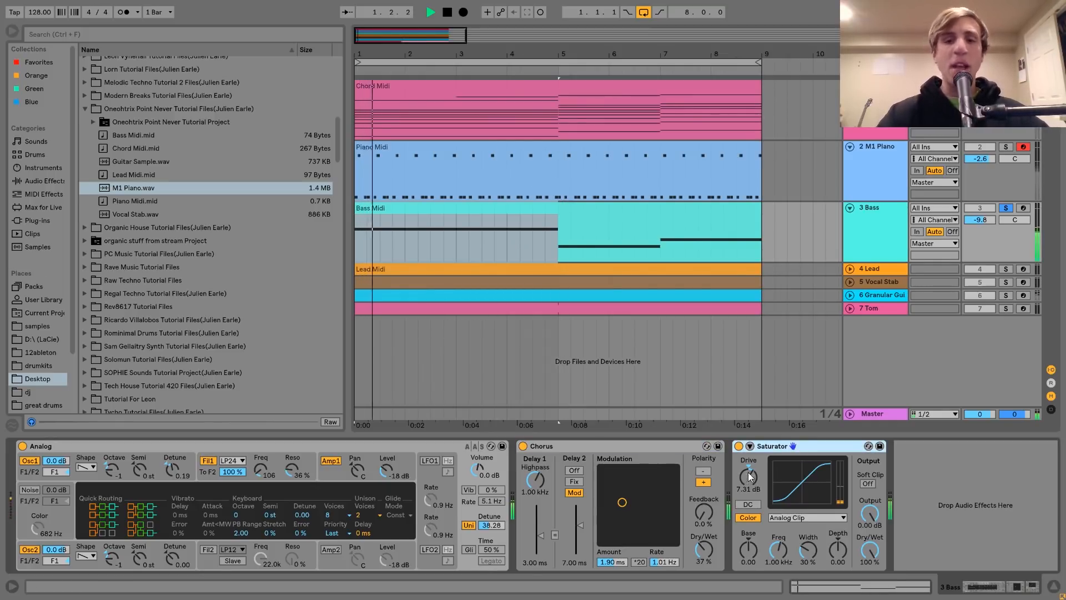
pyautogui.click(739, 446)
pyautogui.click(739, 446)
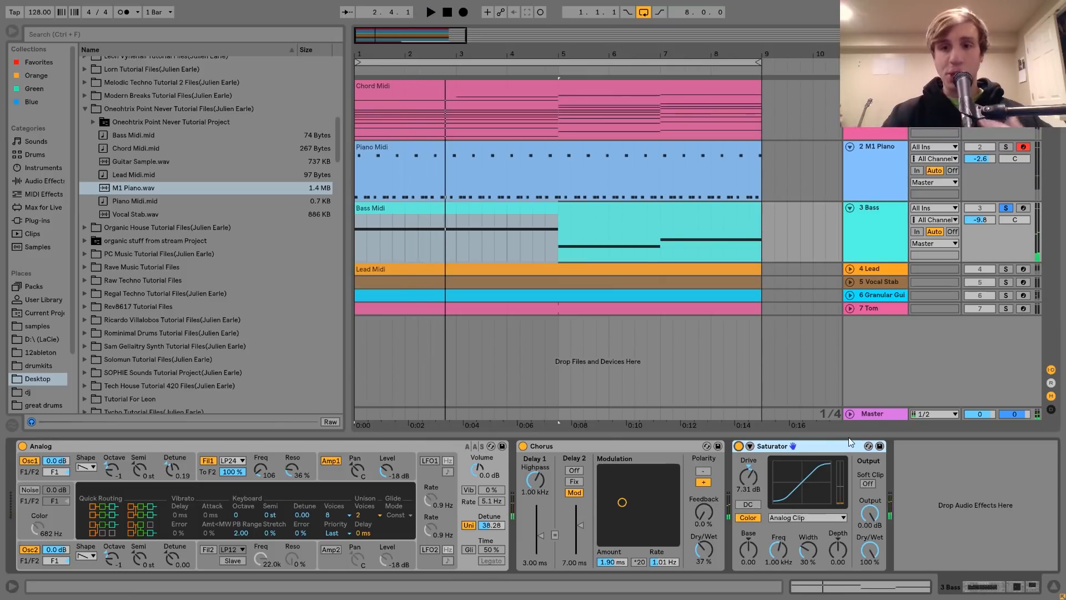
# Unfold and solo the Lead track and play its note phrases at bars 2 and 6
pyautogui.click(870, 268)
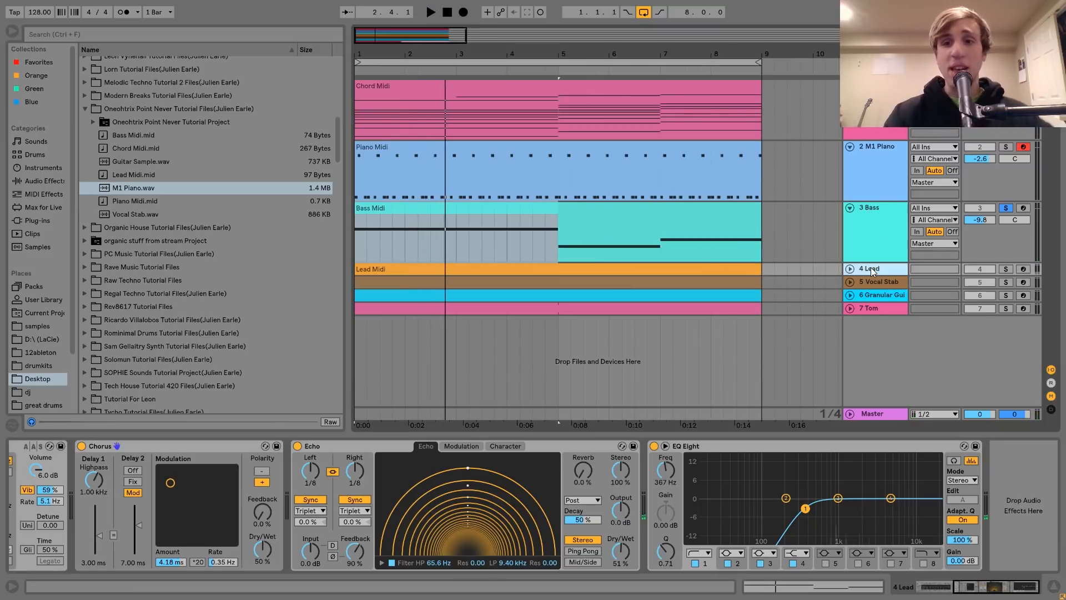
pyautogui.click(849, 268)
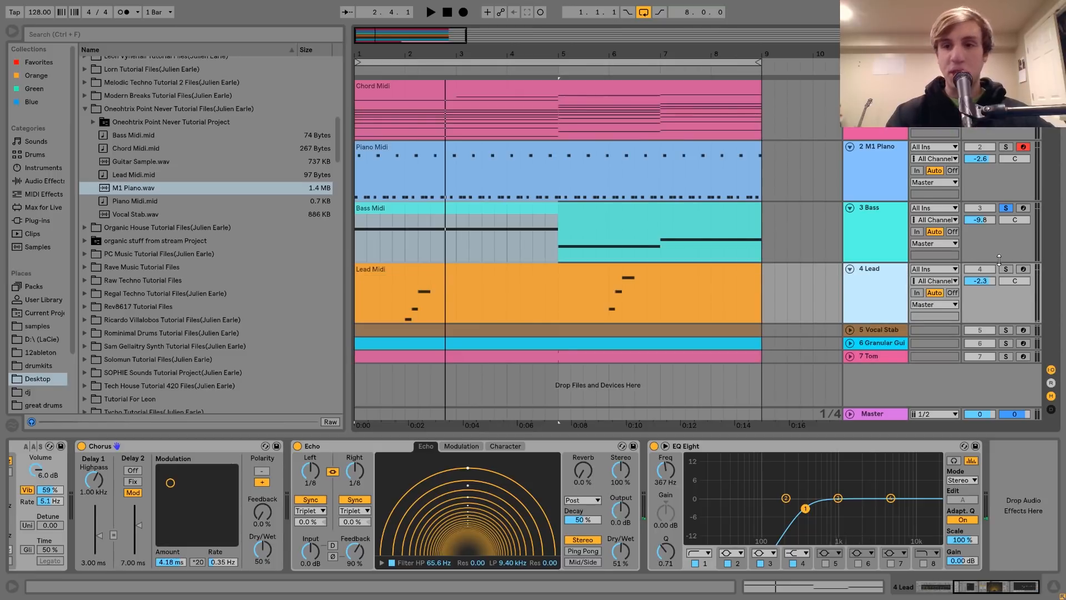
pyautogui.click(1005, 269)
pyautogui.click(405, 315)
pyautogui.press('space')
pyautogui.click(606, 307)
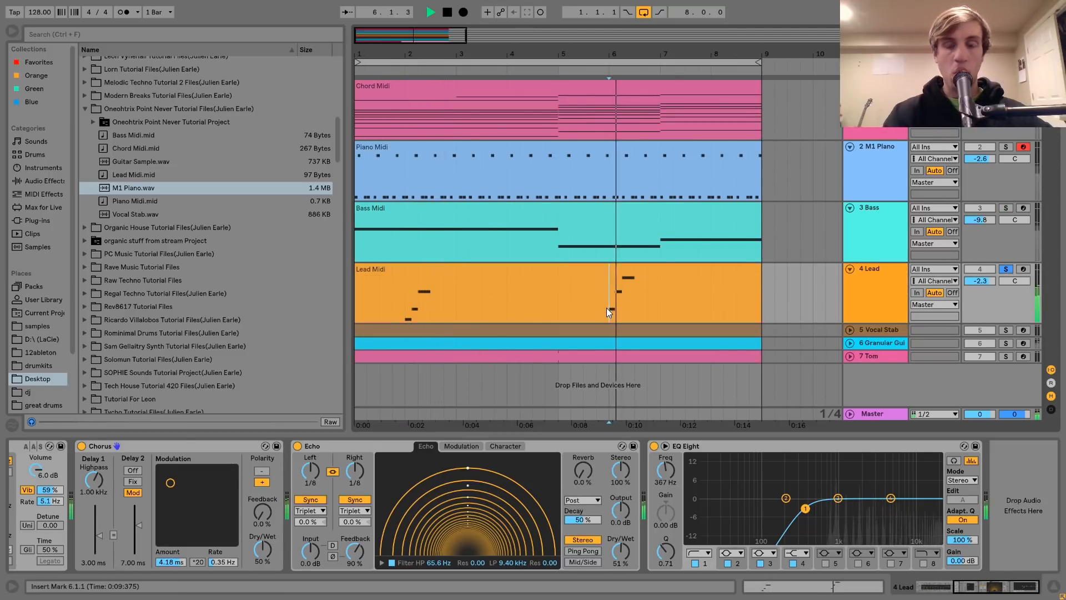
pyautogui.press('space')
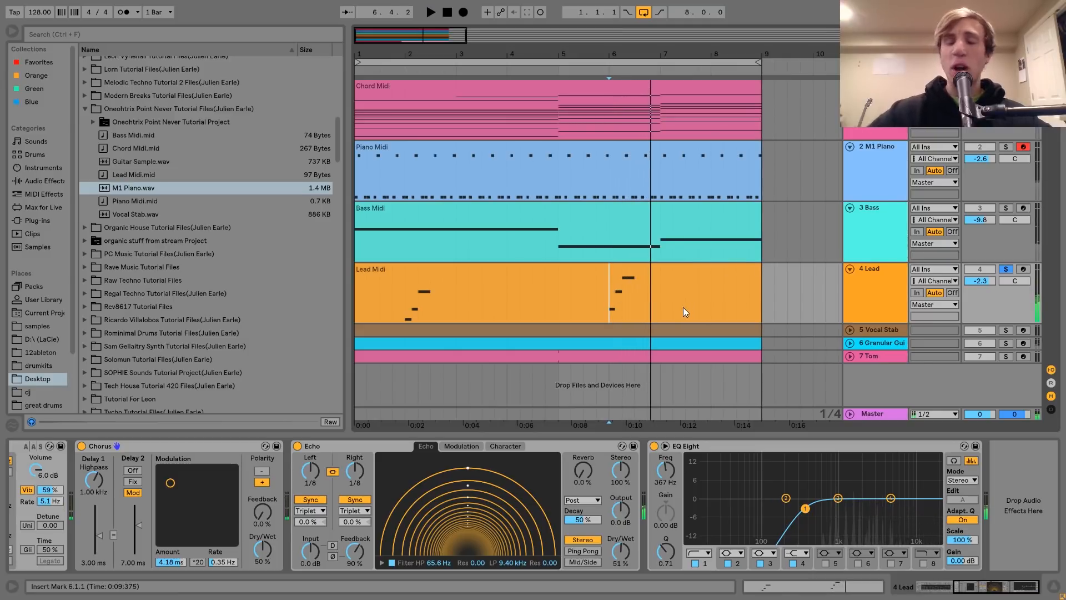
# Unfold the Vocal Stab track, clear all solos, and play the first Lead phrase in the full mix
pyautogui.click(644, 280)
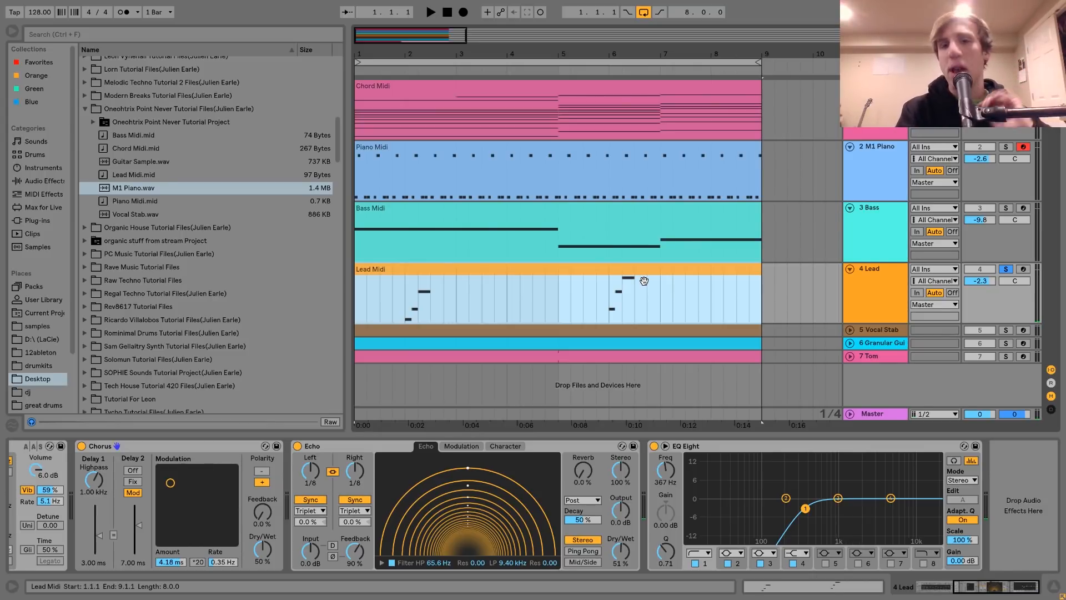
pyautogui.click(849, 329)
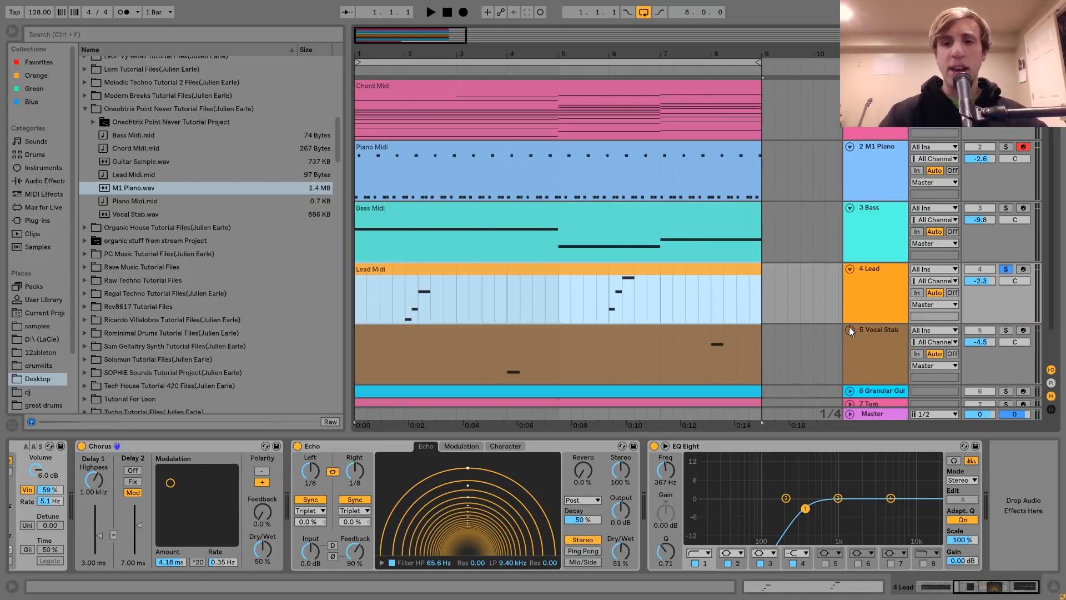
pyautogui.click(1005, 331)
pyautogui.click(1006, 269)
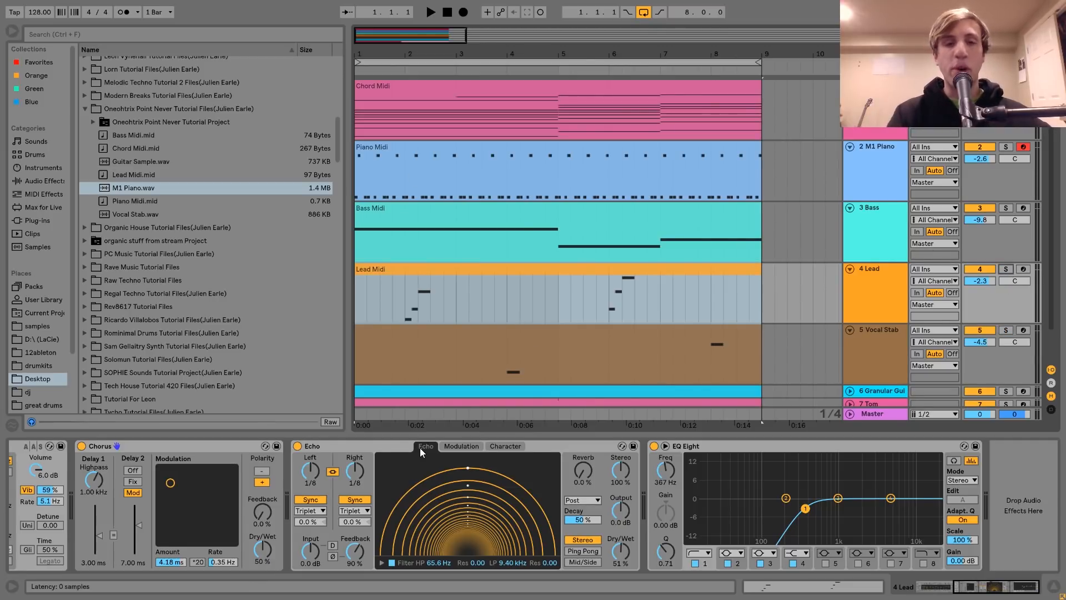
pyautogui.press('space')
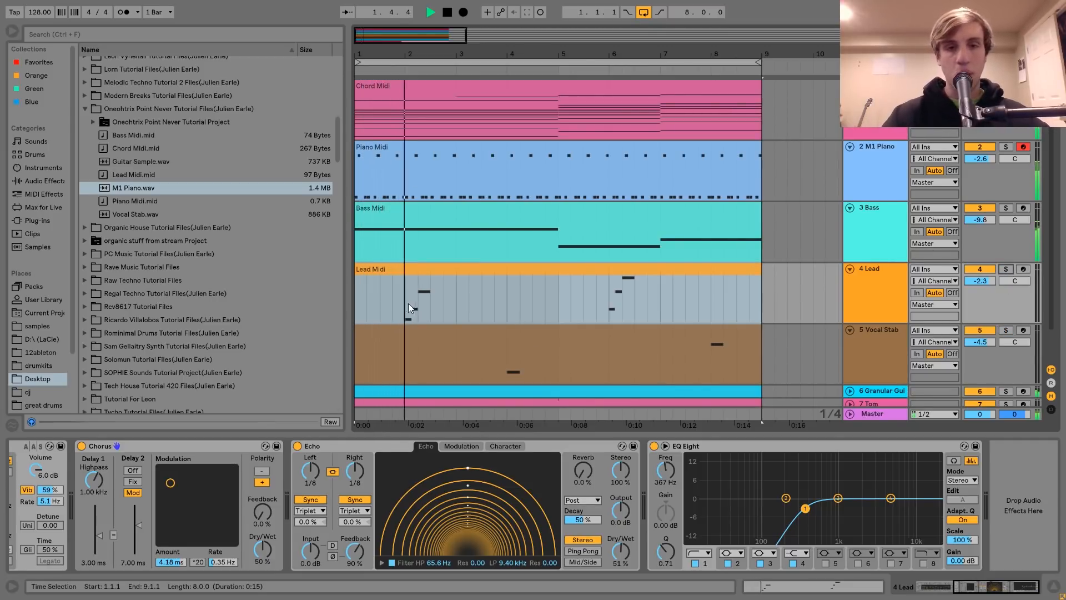
pyautogui.press('space')
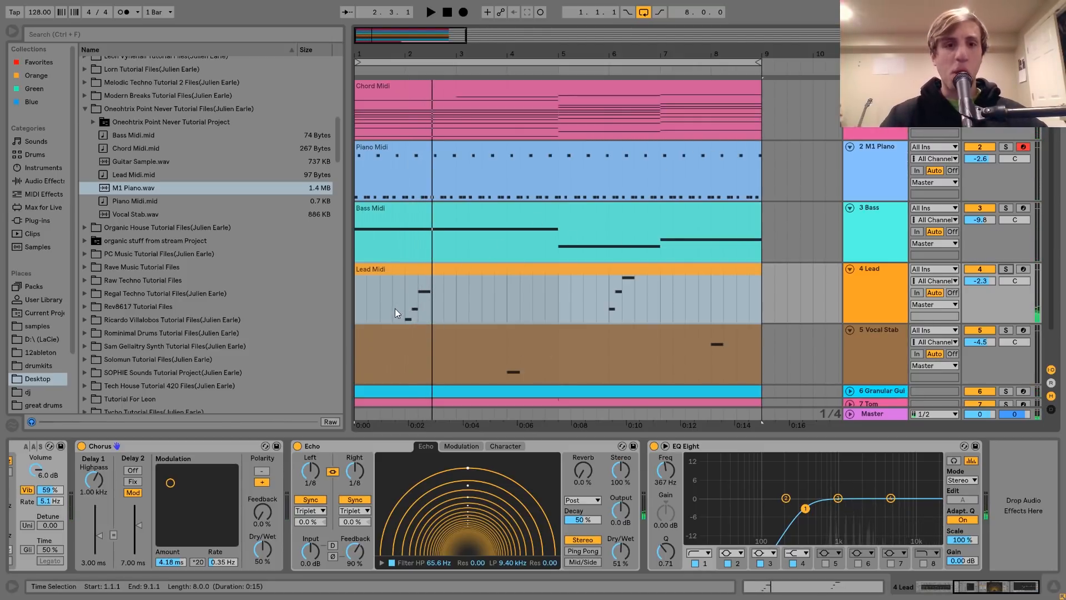
# Select the Lead clip from bar 5 to bar 9, and play the full mix around the first vocal stab
pyautogui.moveTo(405, 304); pyautogui.dragTo(761, 305)
pyautogui.scroll(-1, 760, 305)
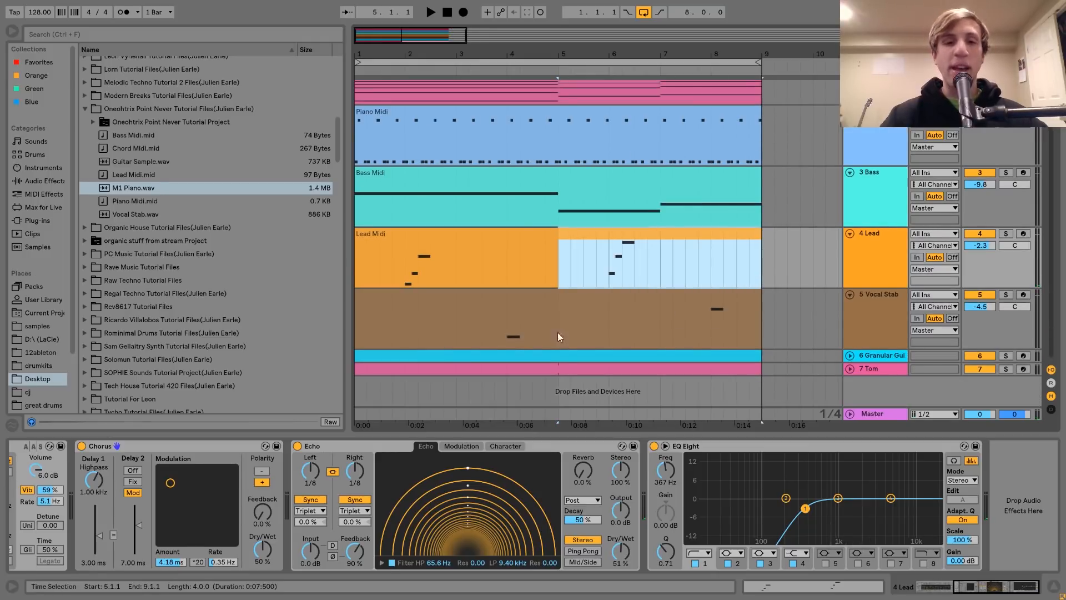
pyautogui.click(482, 324)
pyautogui.press('space')
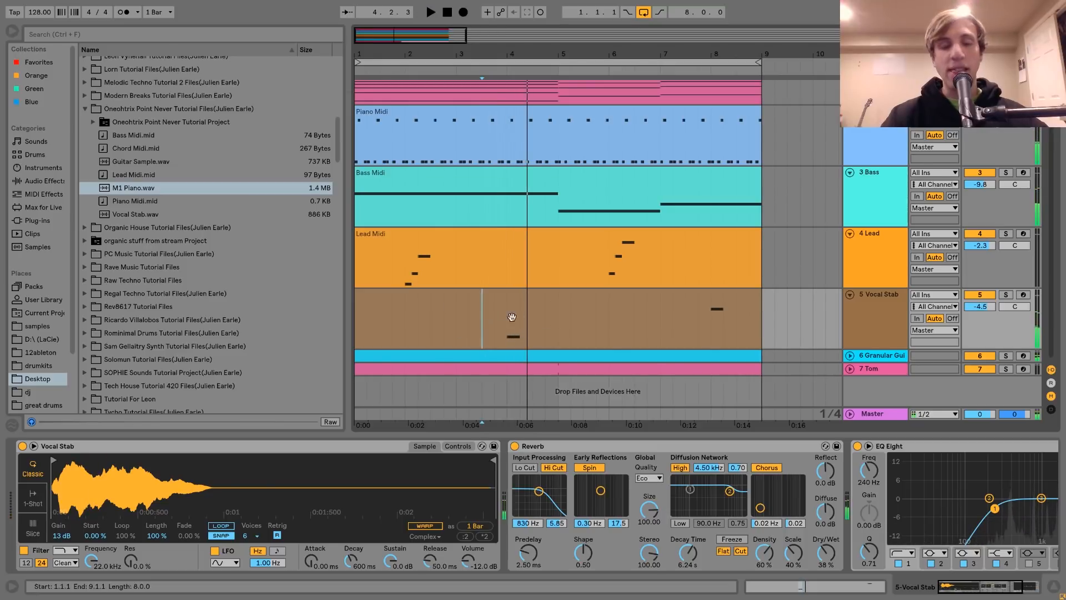
# Solo the Lead track and examine its Analog synth's oscillator pulse width modulation and LFO1 settings
pyautogui.click(404, 275)
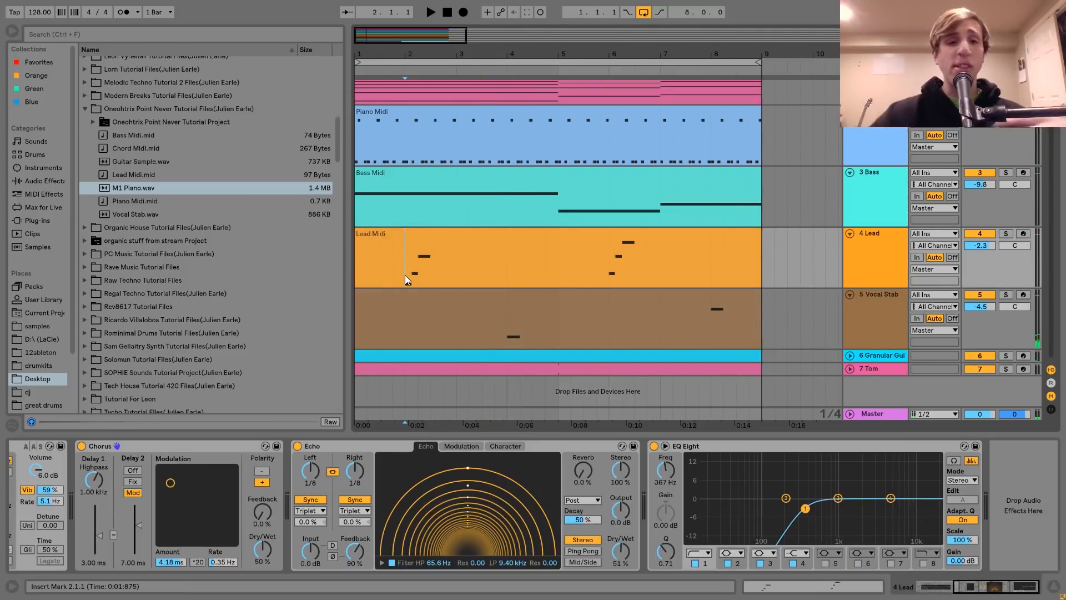
pyautogui.click(1004, 234)
pyautogui.hscroll(-5, 601, 481)
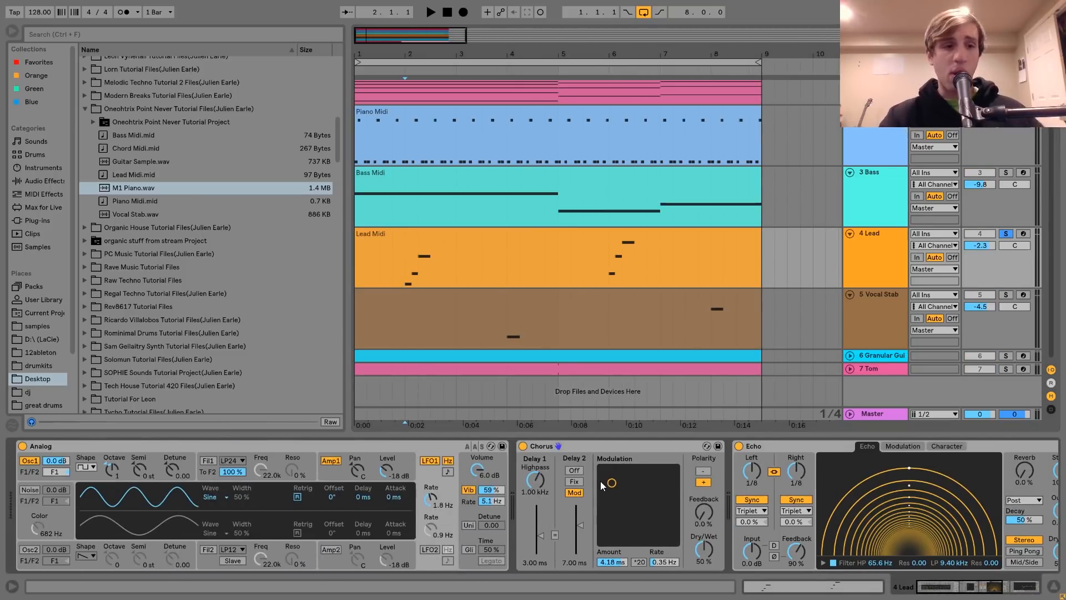
pyautogui.click(76, 478)
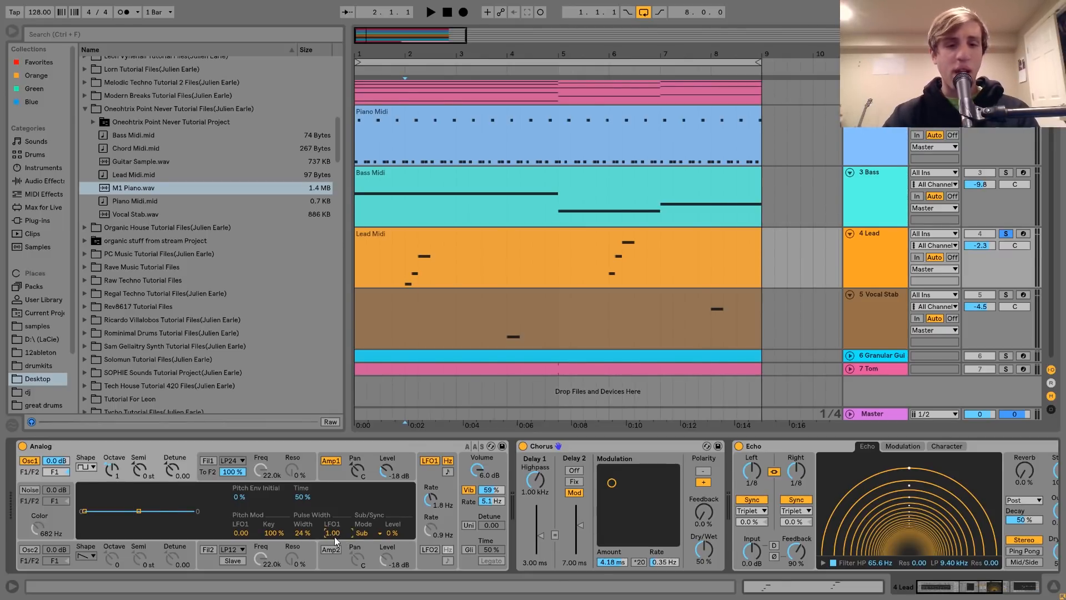
pyautogui.click(431, 472)
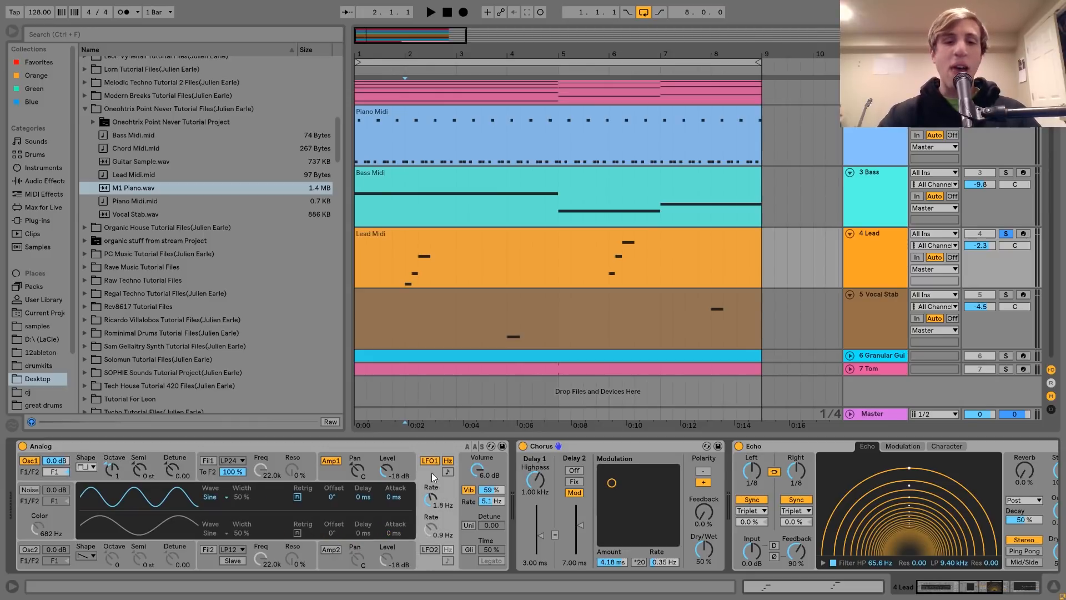
# Play the soloed Lead phrase from bar 2 several times to hear the pulse width modulation
pyautogui.press('space')
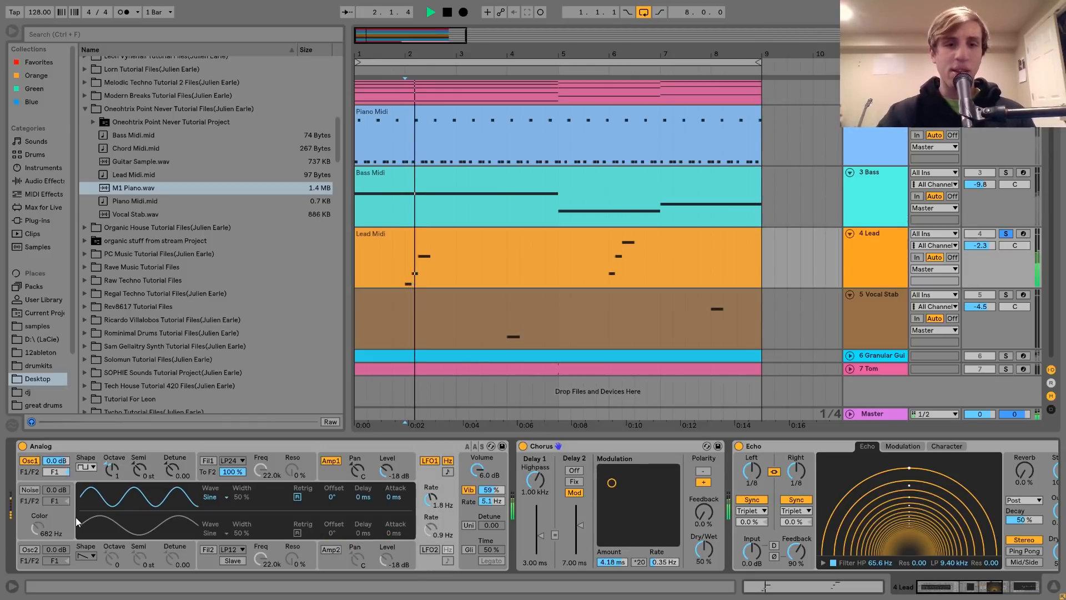
pyautogui.press('space')
pyautogui.press('space')
pyautogui.press('space')
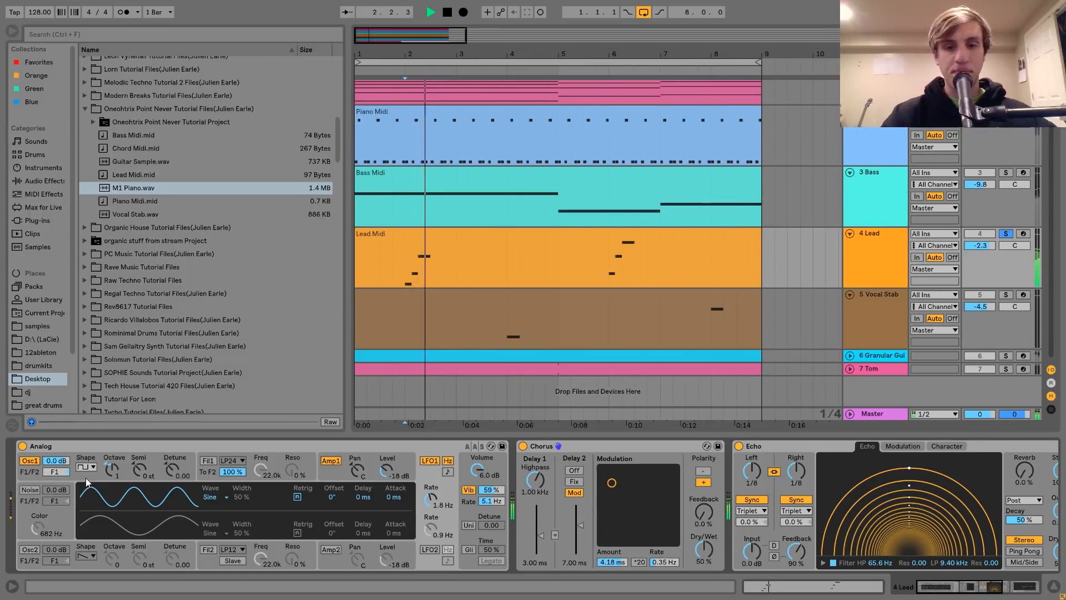
pyautogui.press('space')
pyautogui.press('space')
pyautogui.press('space')
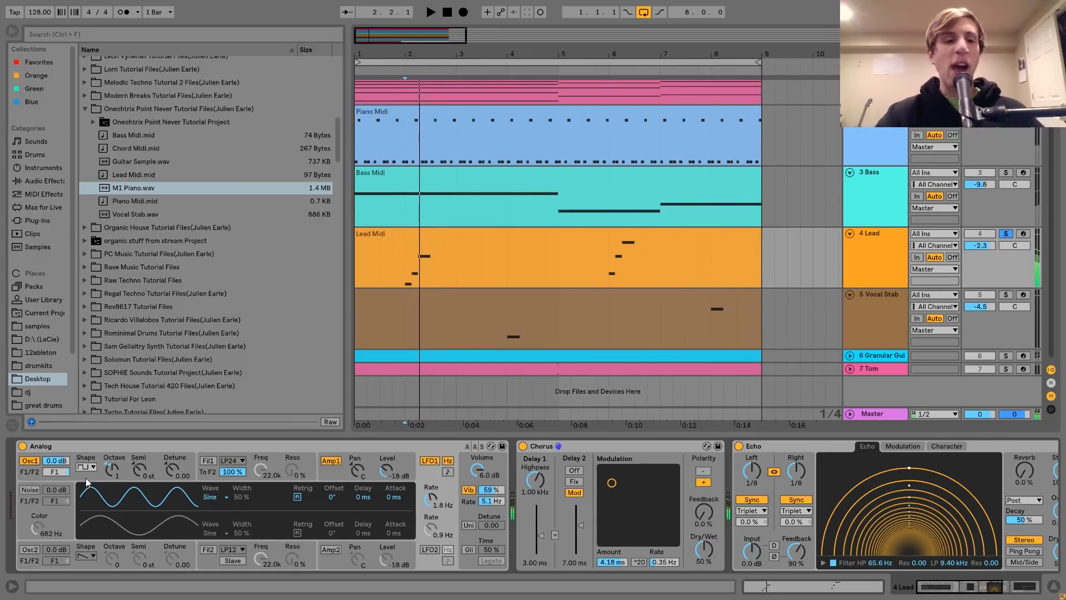
# Try the Lead oscillator's LFO1 pulse width modulation at 0.00, arm the track, and return the amount to 1.00
pyautogui.click(86, 477)
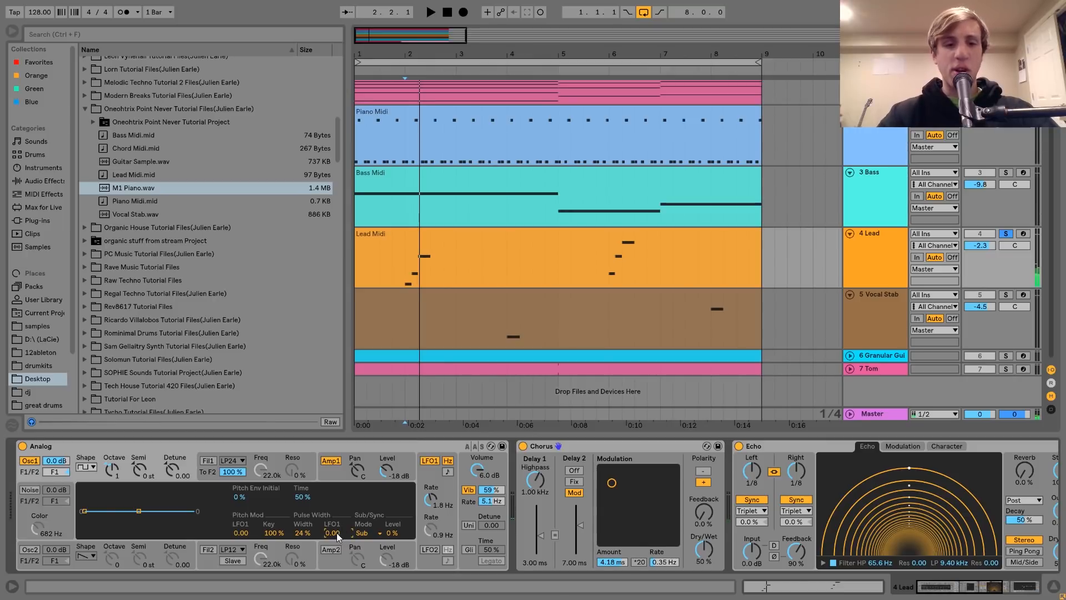
pyautogui.click(1023, 235)
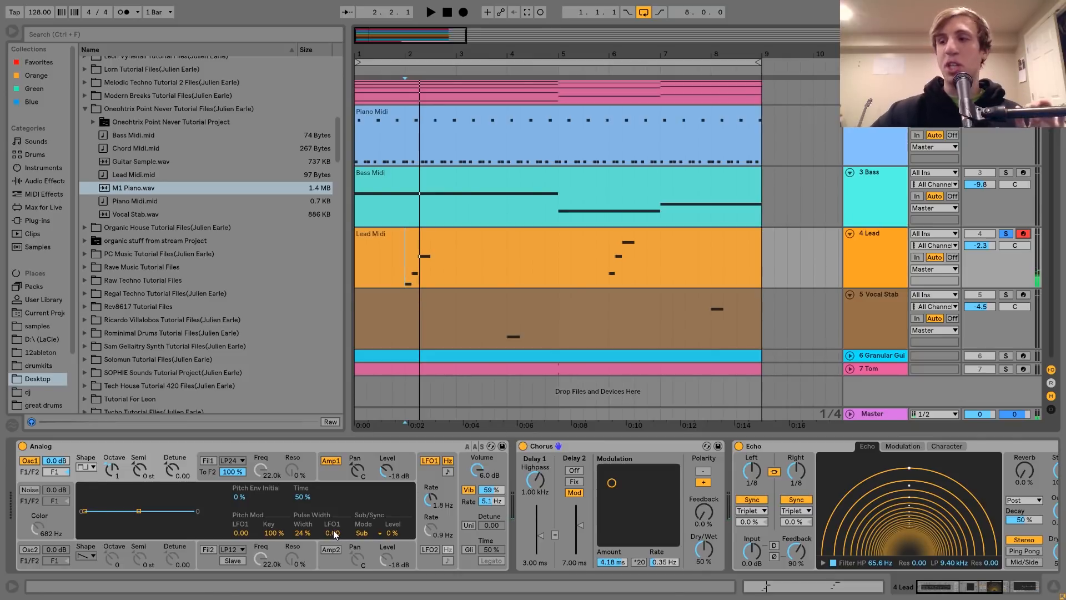
pyautogui.moveTo(334, 533); pyautogui.dragTo(334, 472)
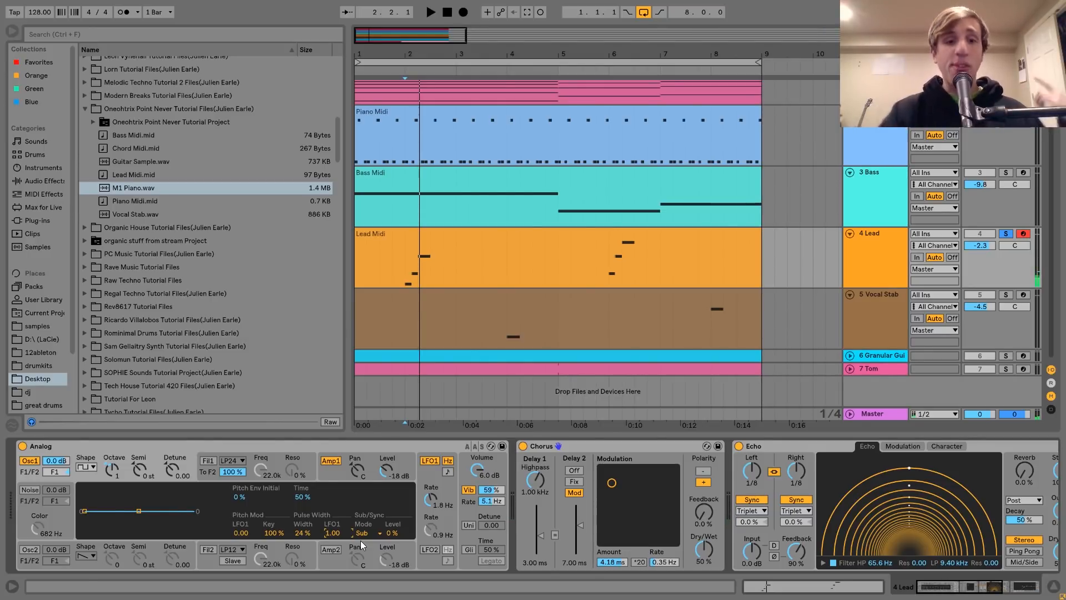
# Examine the Lead Analog synth's amp envelope and vibrato settings
pyautogui.click(332, 462)
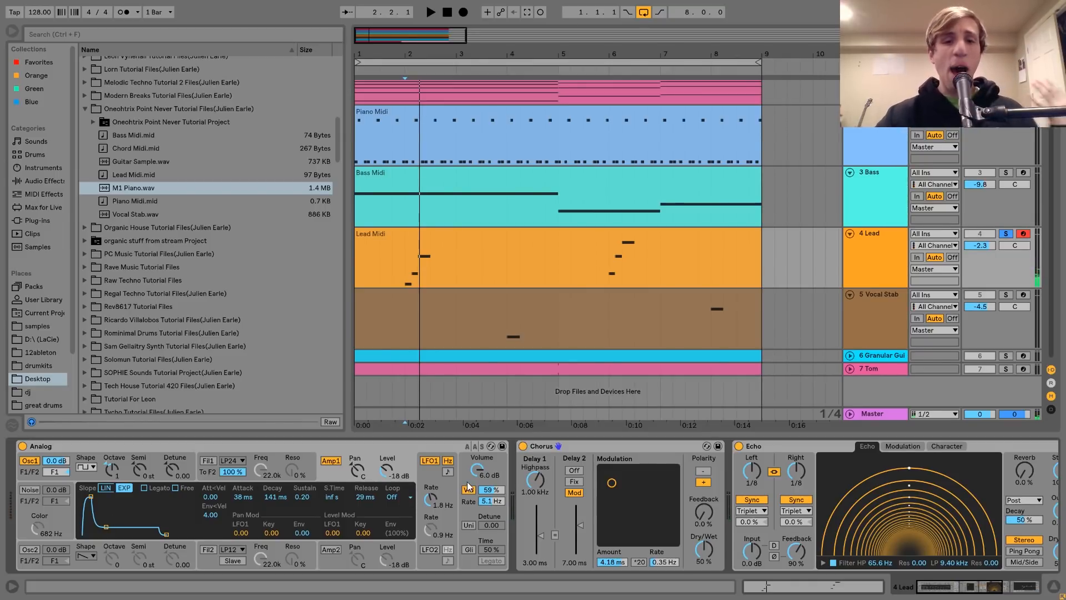
pyautogui.click(466, 502)
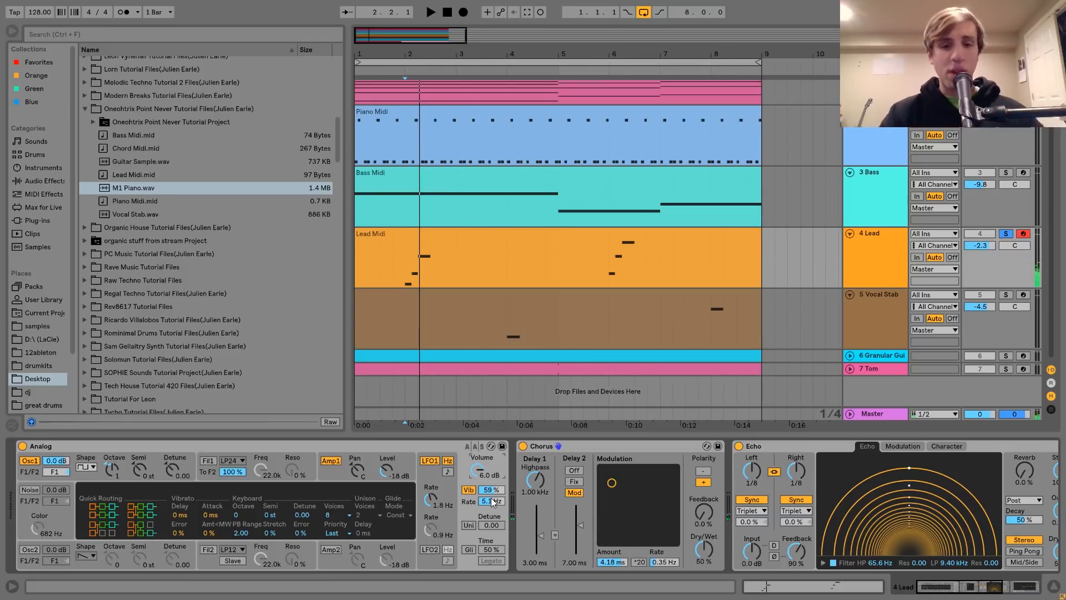
# Compare the Lead sound with the Chorus effect bypassed and enabled
pyautogui.hscroll(5, 491, 497)
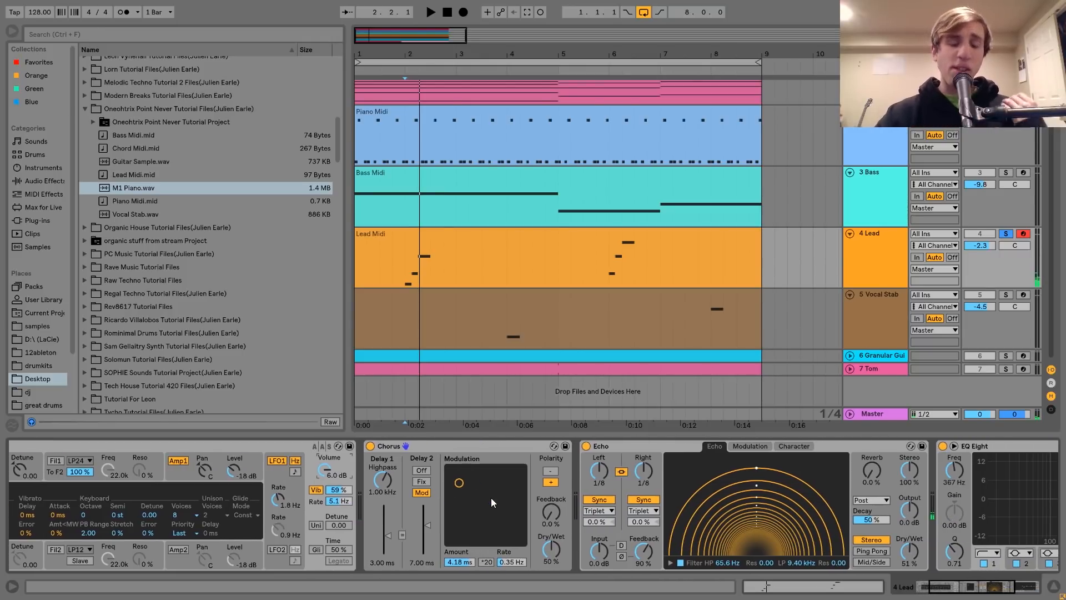
pyautogui.click(458, 481)
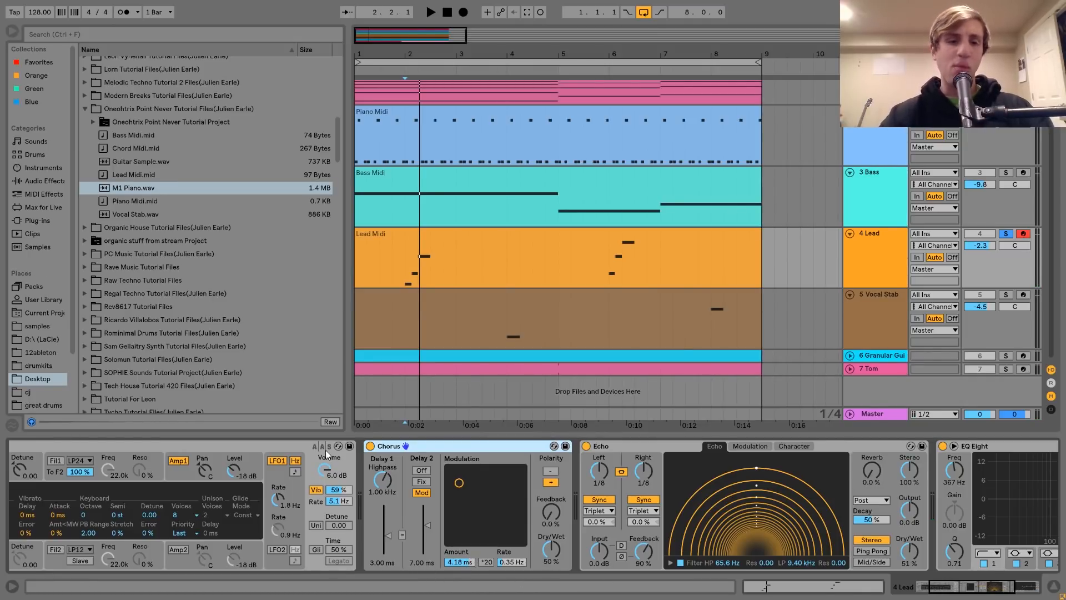
pyautogui.click(370, 446)
pyautogui.click(371, 446)
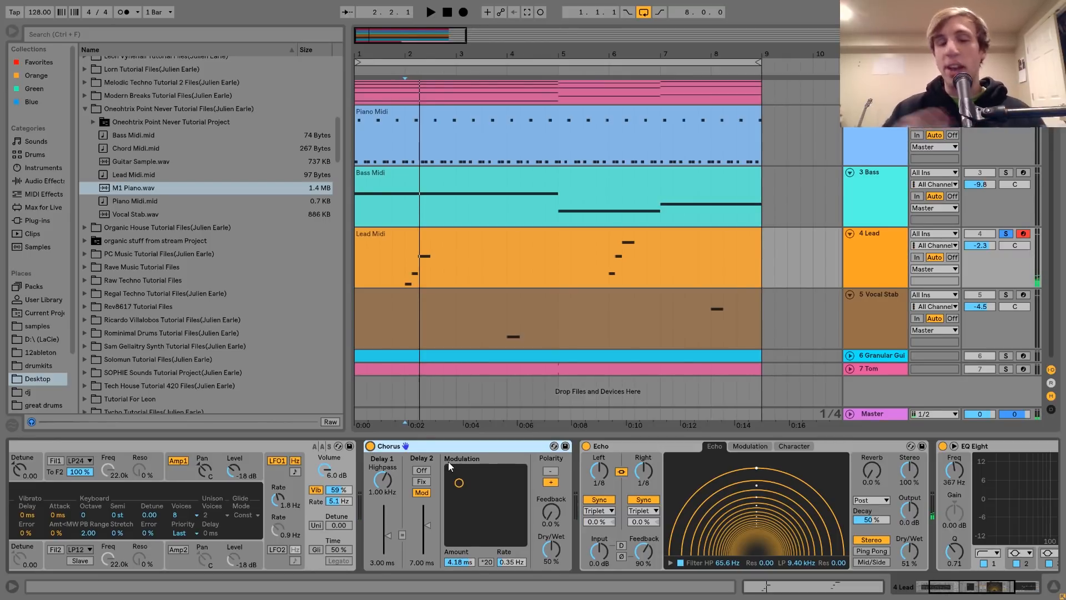
# Examine the Lead track's Echo and EQ Eight effects, listening to the phrase from bar 2
pyautogui.hscroll(3, 448, 461)
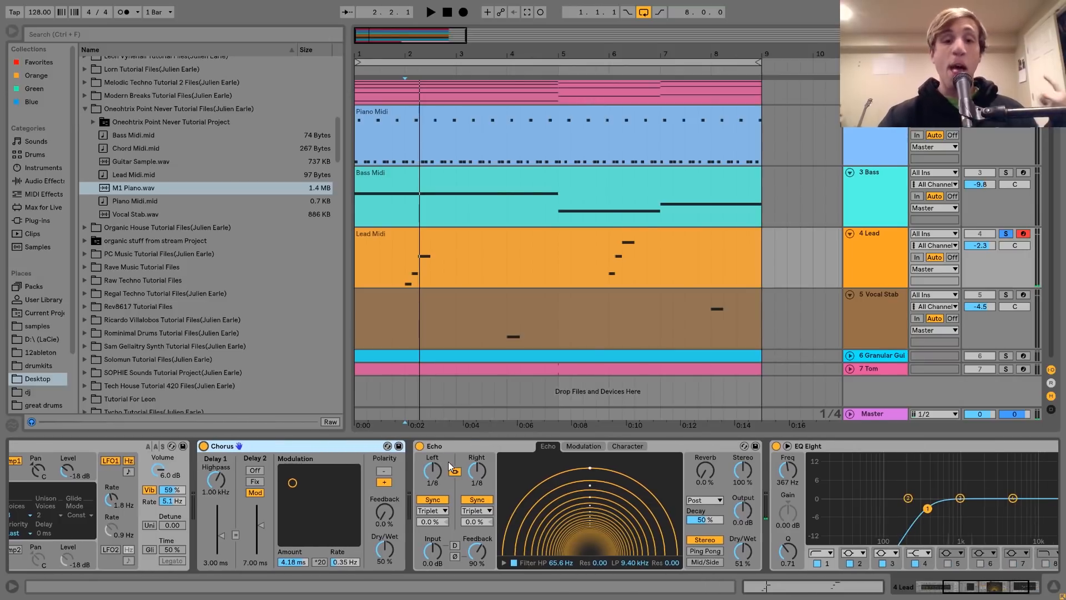
pyautogui.click(450, 448)
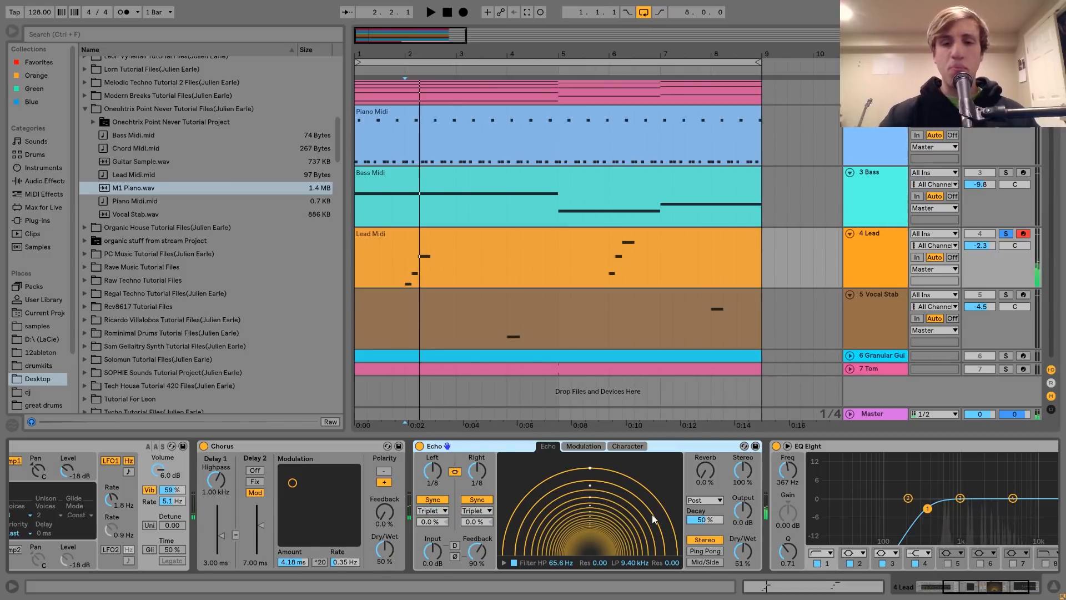
pyautogui.scroll(-3, 755, 554)
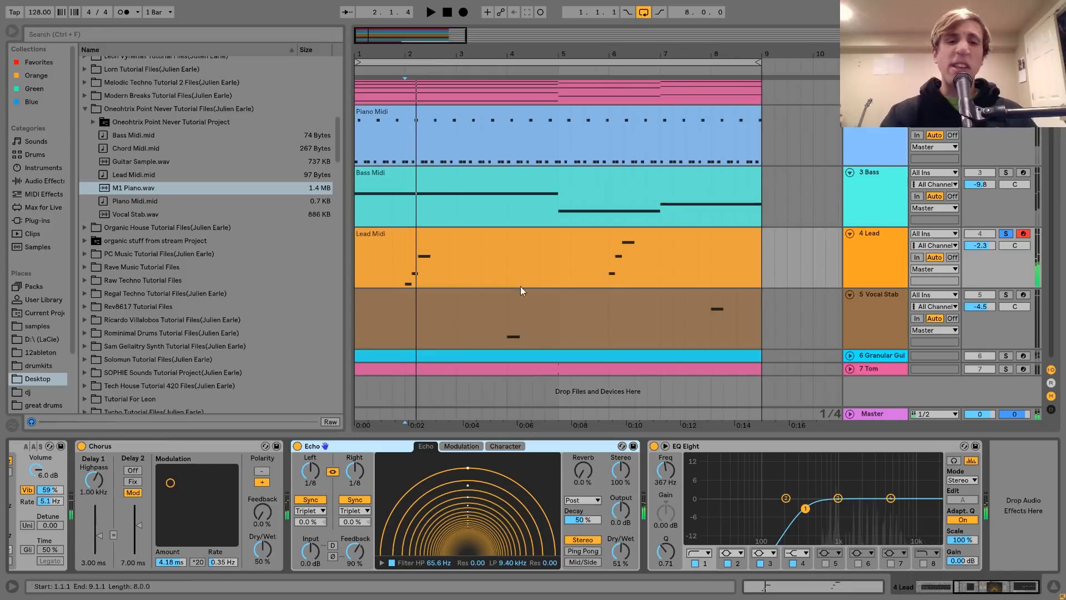
pyautogui.click(415, 277)
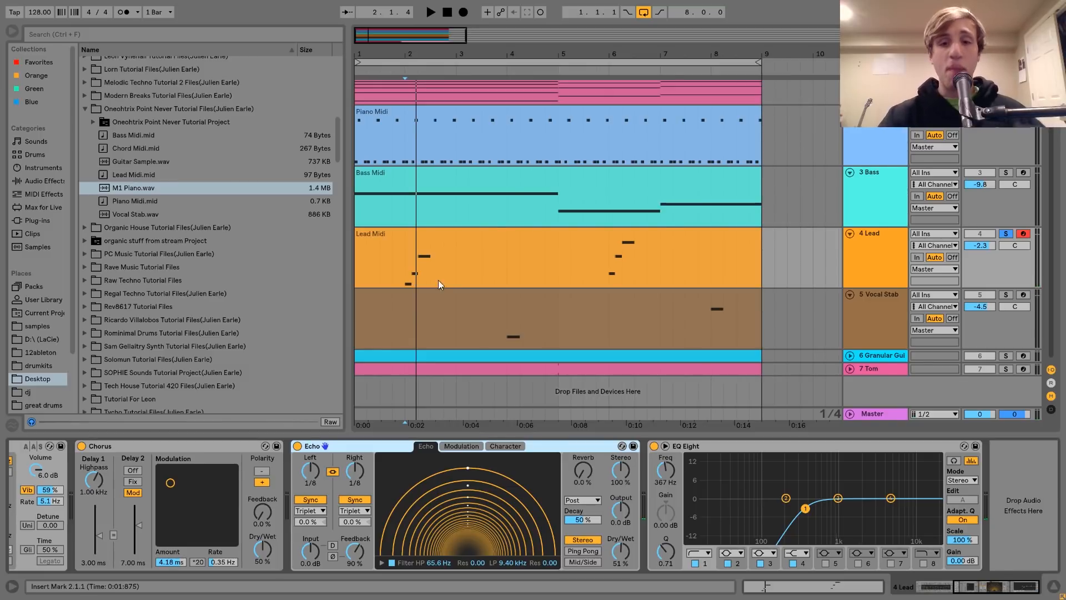
pyautogui.click(709, 448)
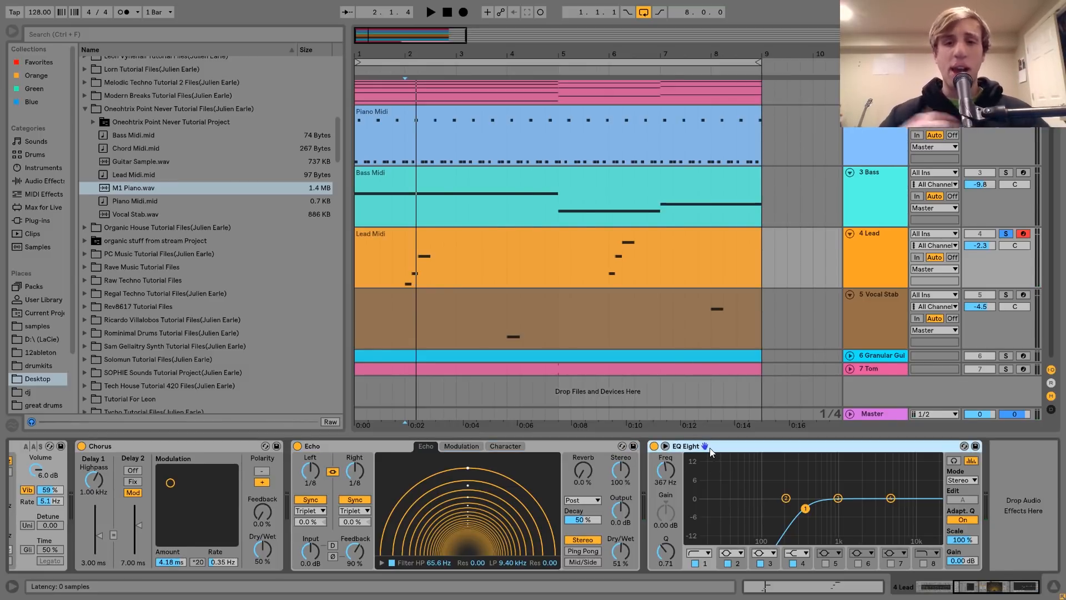
# Solo the Vocal Stab track and play its notes at bars 4 and 8
pyautogui.click(1006, 295)
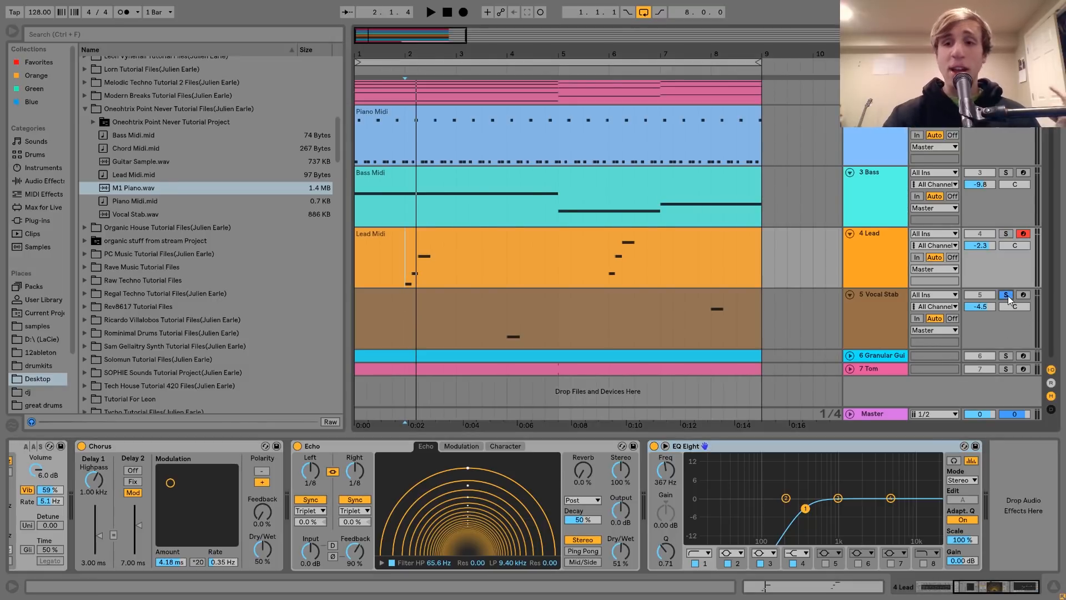
pyautogui.click(508, 340)
pyautogui.press('space')
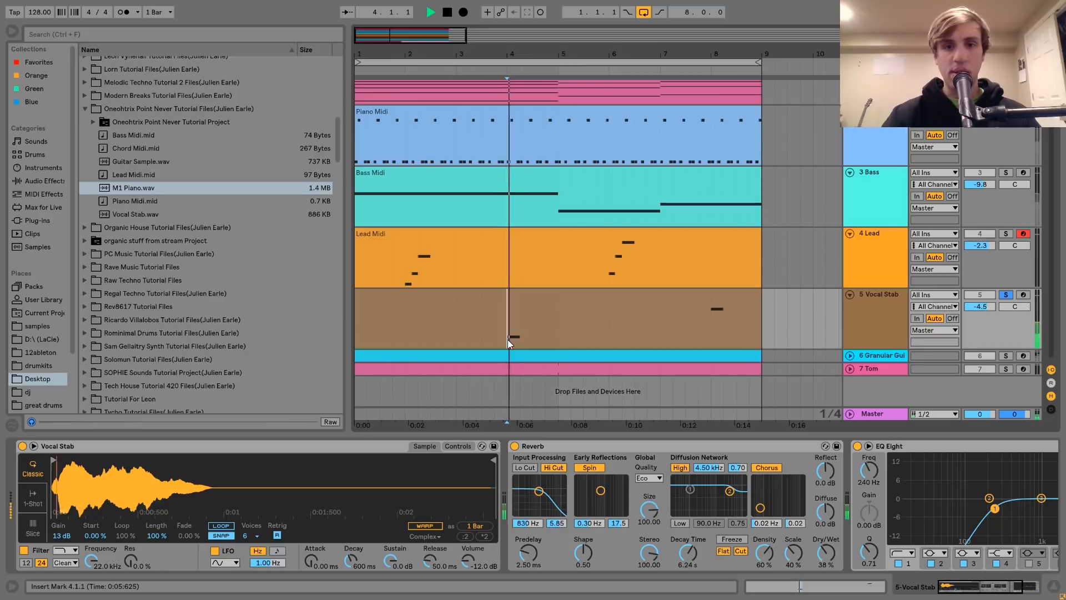
pyautogui.click(711, 332)
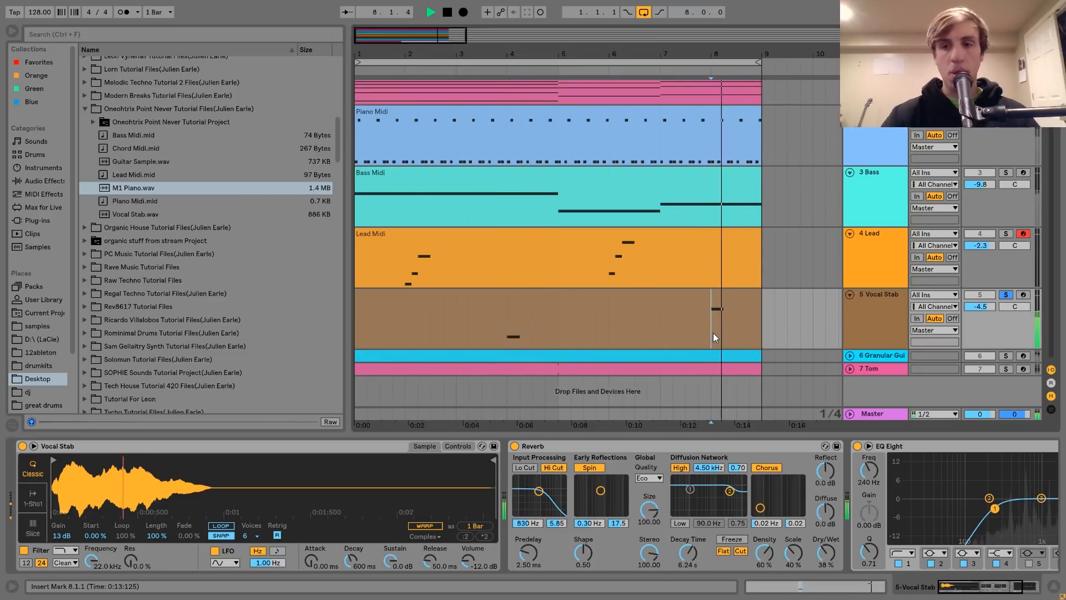
pyautogui.press('space')
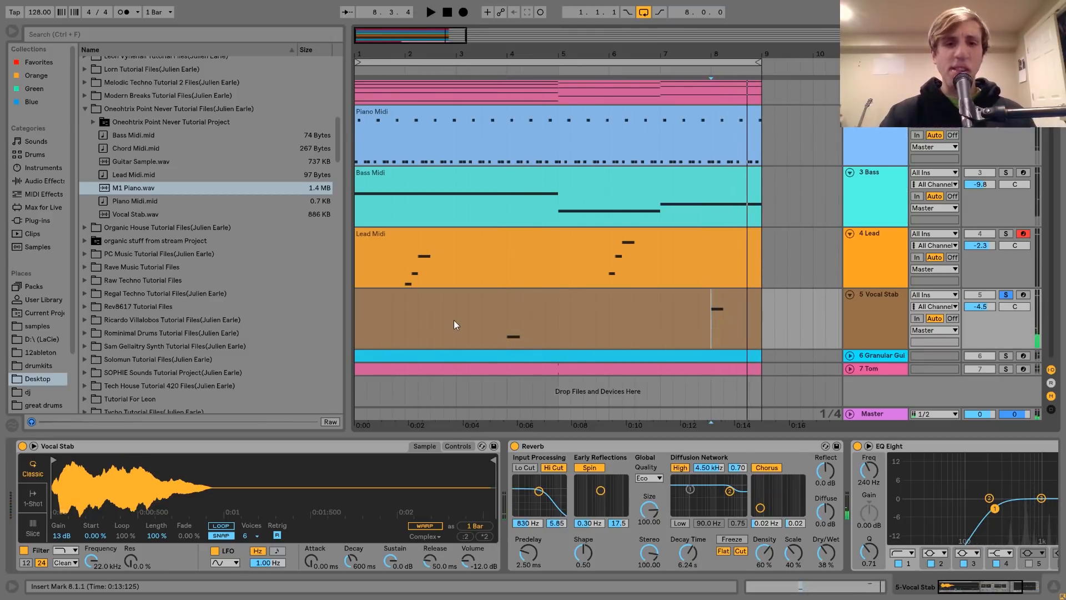
# Arm the Vocal Stab track and listen again to its clip's notes at bars 4 and 8
pyautogui.click(457, 296)
pyautogui.click(1023, 294)
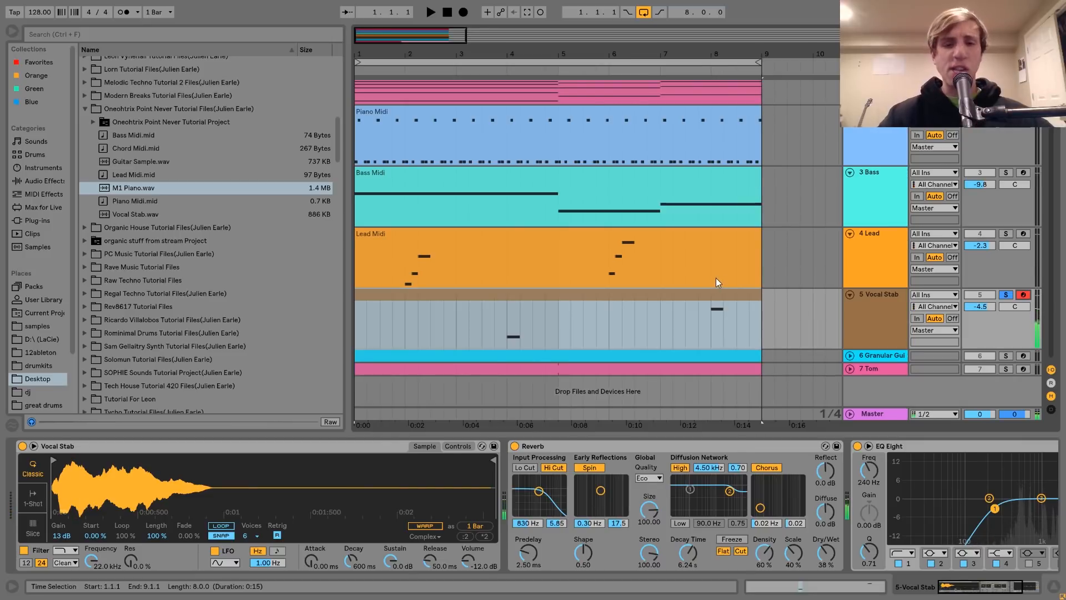
pyautogui.click(506, 336)
pyautogui.click(506, 337)
pyautogui.press('space')
pyautogui.click(712, 328)
# Solo the Lead track together with Vocal Stab and play both parts from bar 6
pyautogui.click(1005, 233)
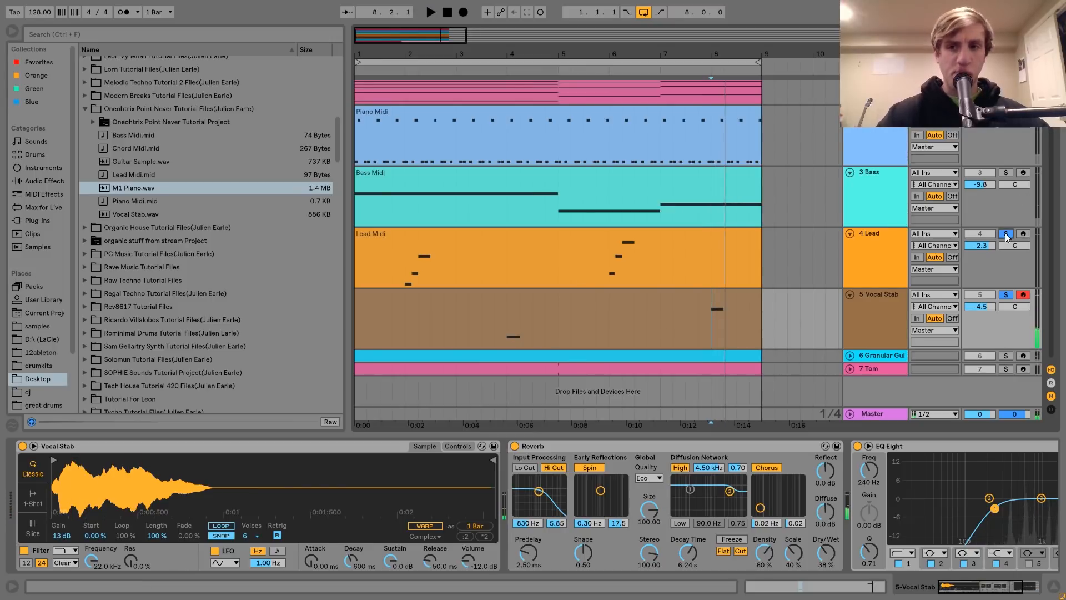
pyautogui.click(608, 275)
pyautogui.press('space')
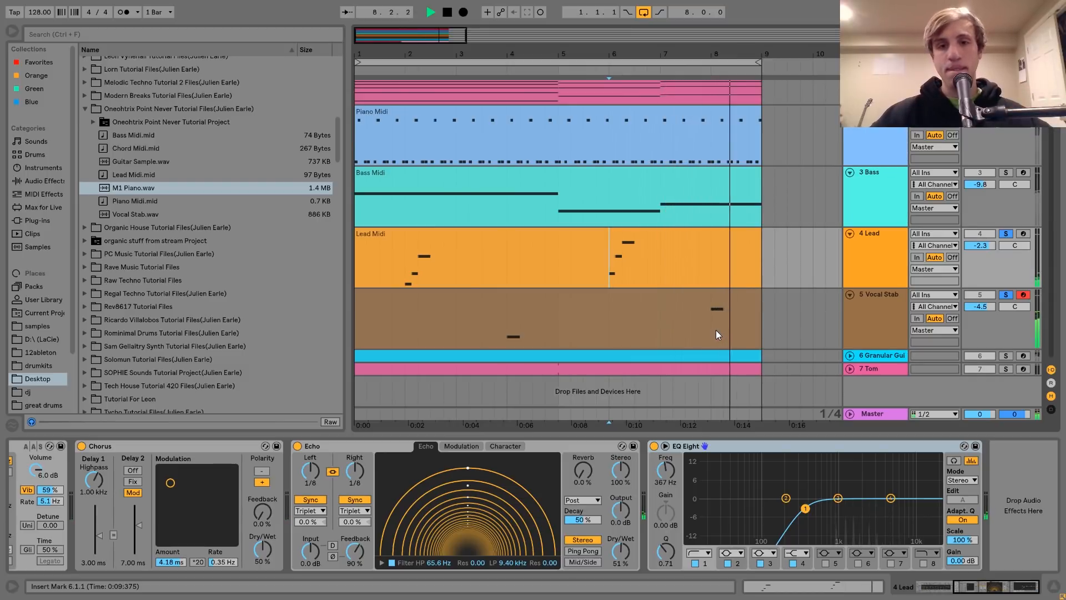
pyautogui.press('space')
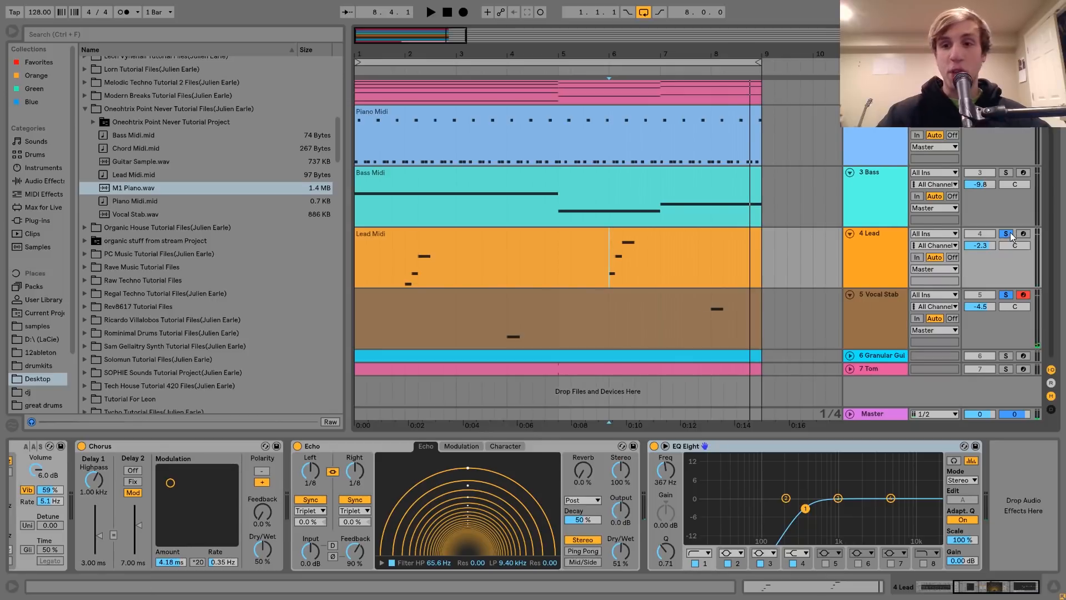
# Examine the Vocal Stab track's sampler, Reverb and EQ Eight settings
pyautogui.click(871, 328)
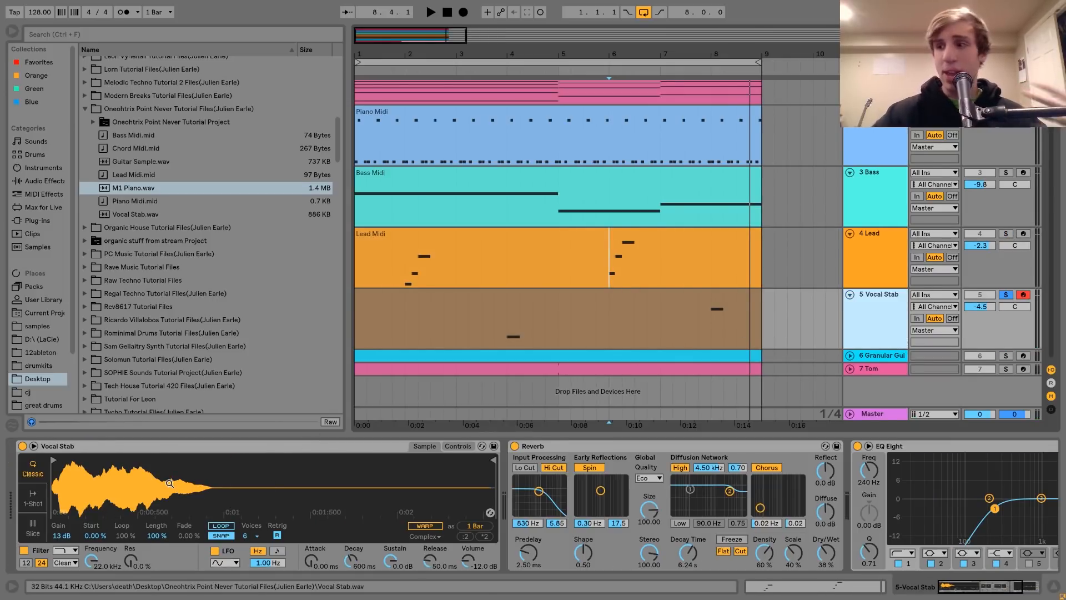
pyautogui.hscroll(3, 169, 483)
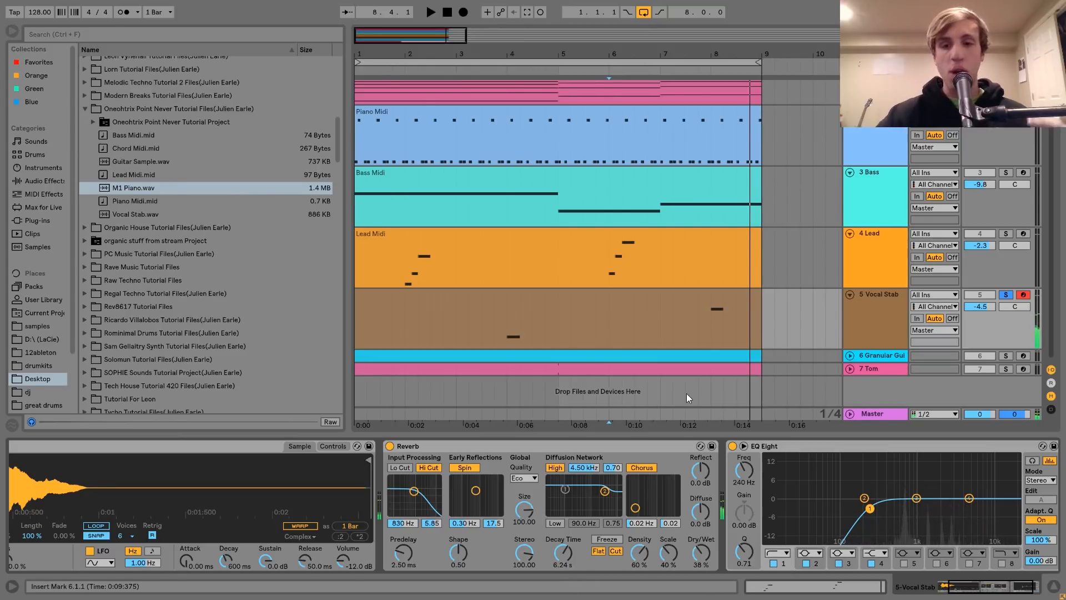
pyautogui.hscroll(3, 699, 463)
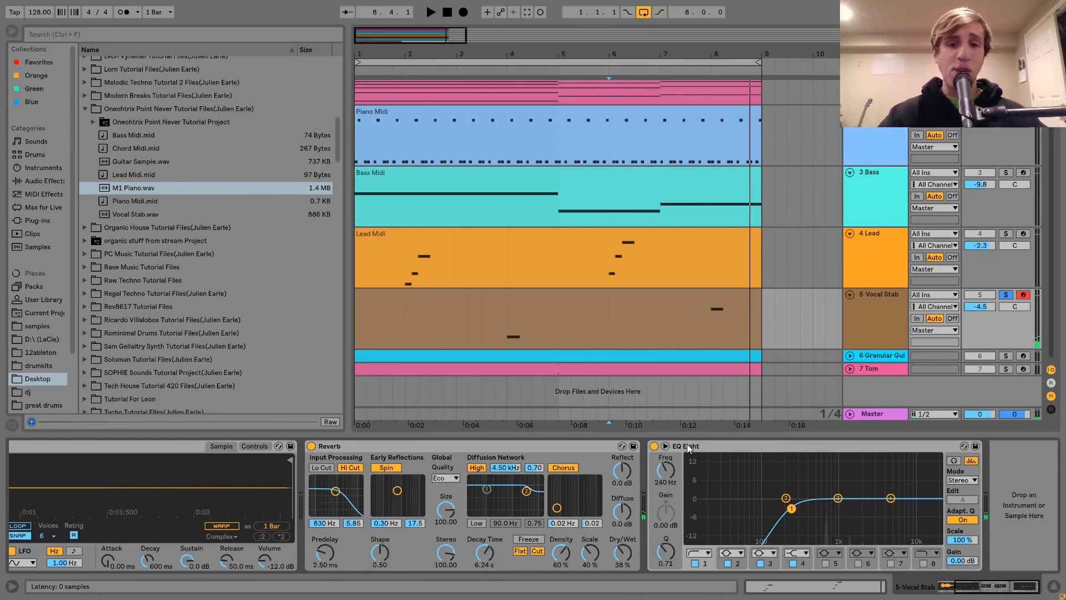
pyautogui.click(687, 446)
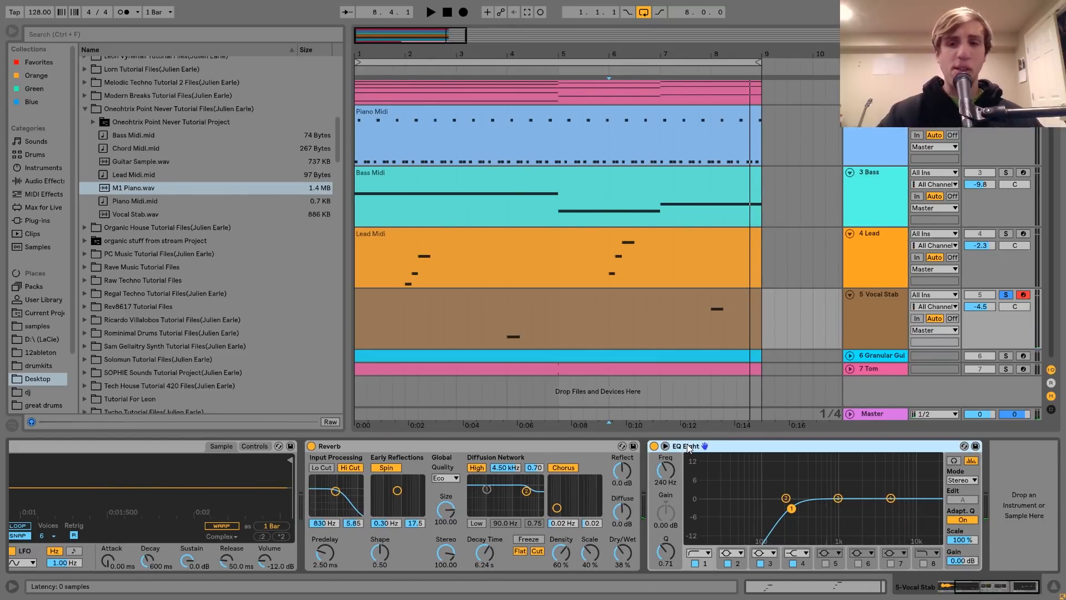
# Unfold the Granular Guitar track, solo it and play its part from bar 1
pyautogui.click(871, 355)
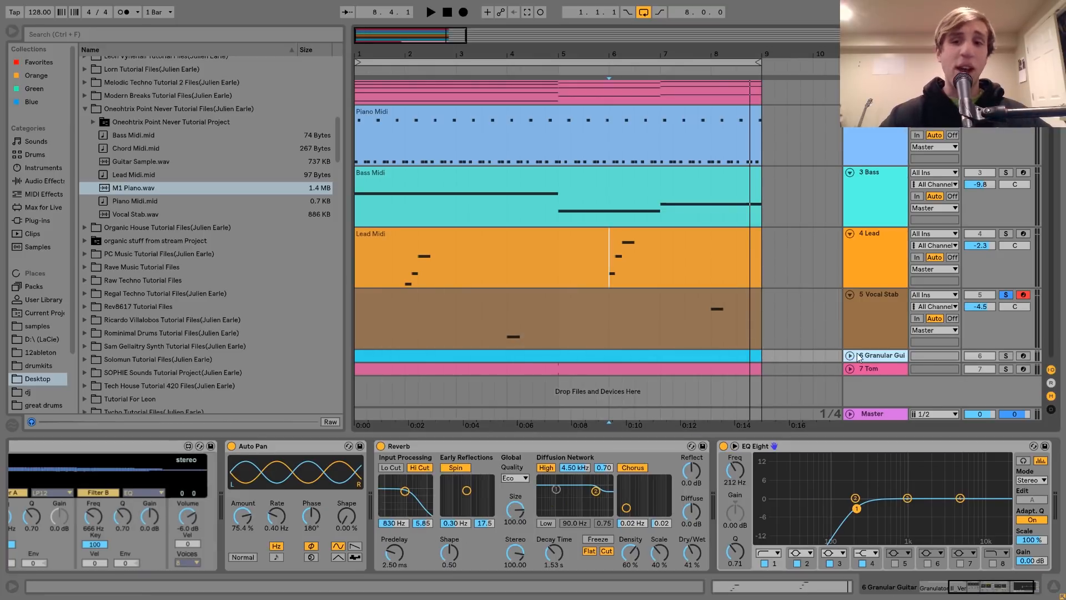
pyautogui.click(850, 354)
pyautogui.scroll(6, 660, 465)
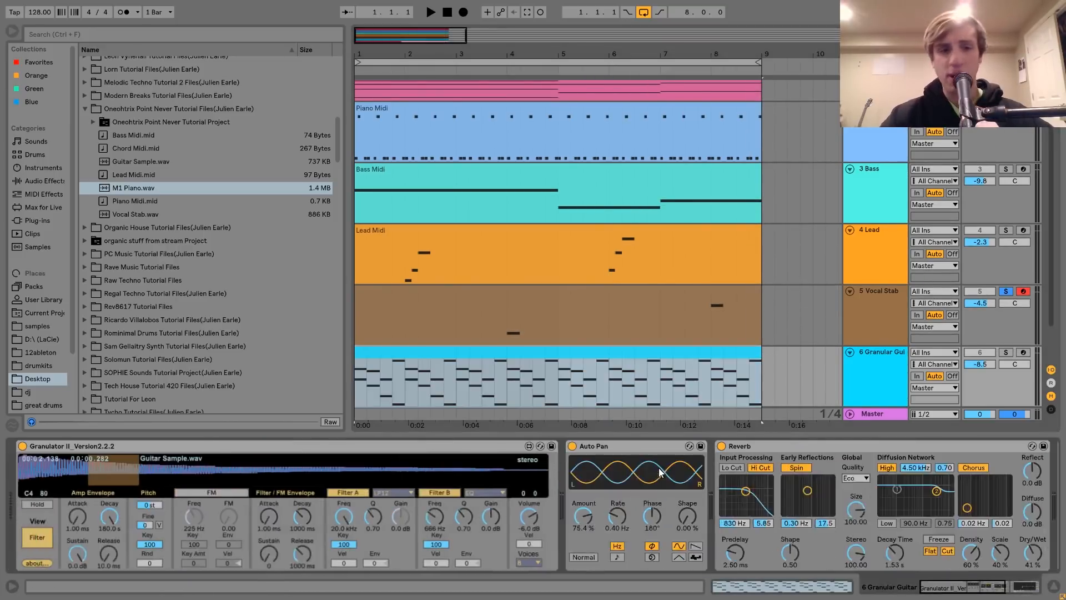
pyautogui.click(1006, 352)
pyautogui.press('space')
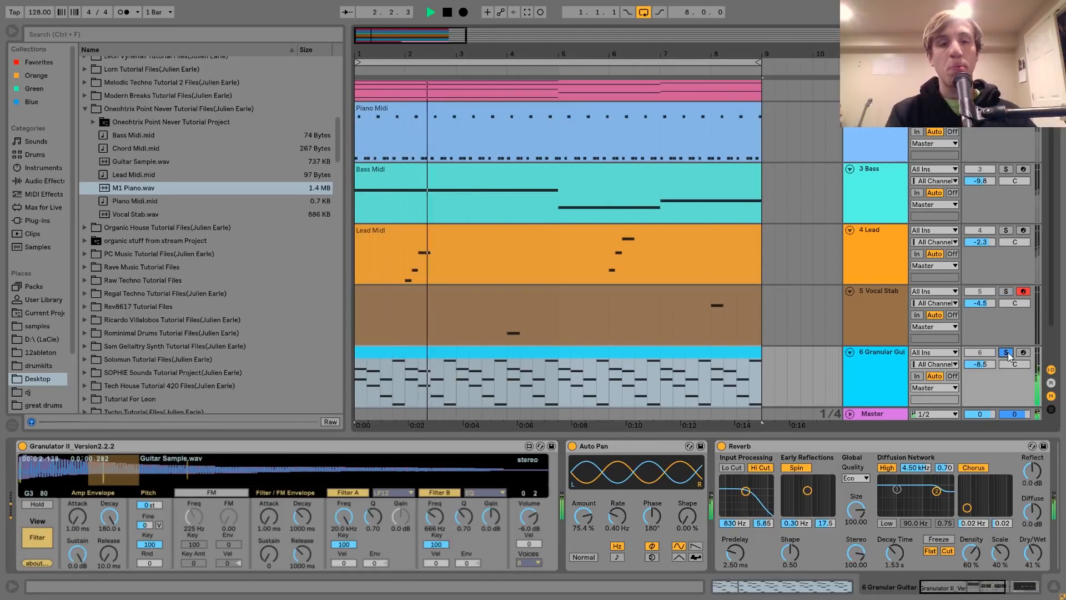
pyautogui.press('space')
# Locate Guitar Sample.wav in the tutorial files and examine it in Granulator II while the Granular Guitar part plays
pyautogui.click(452, 398)
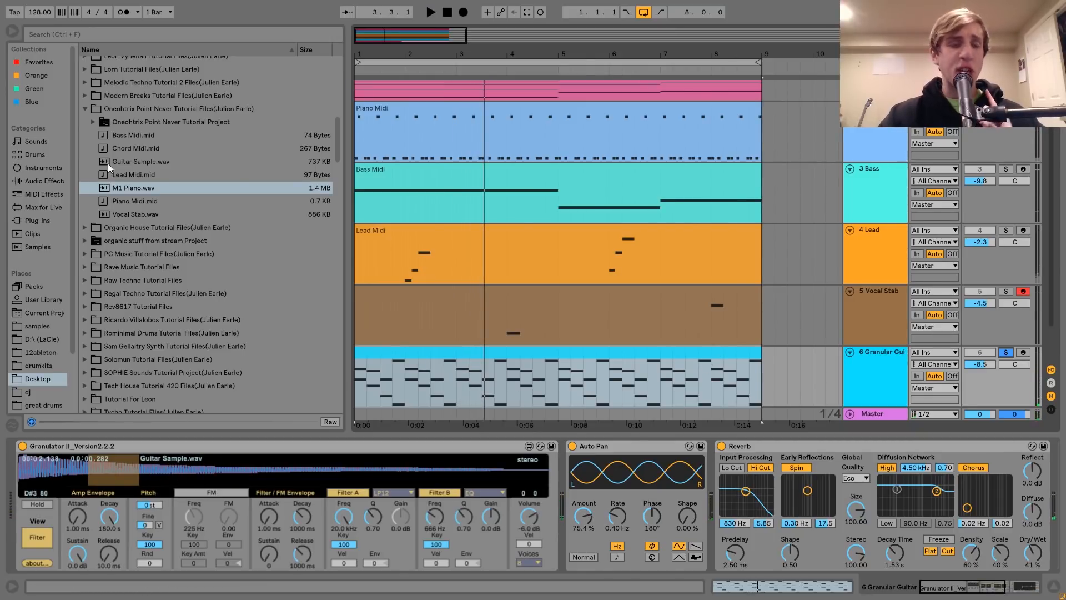
pyautogui.click(145, 162)
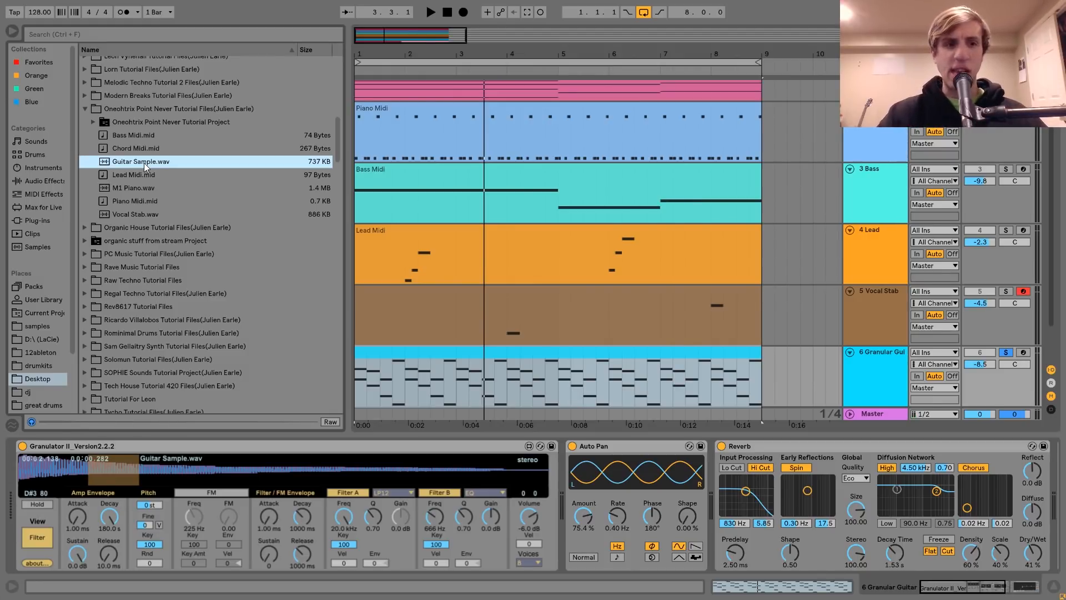
pyautogui.click(121, 443)
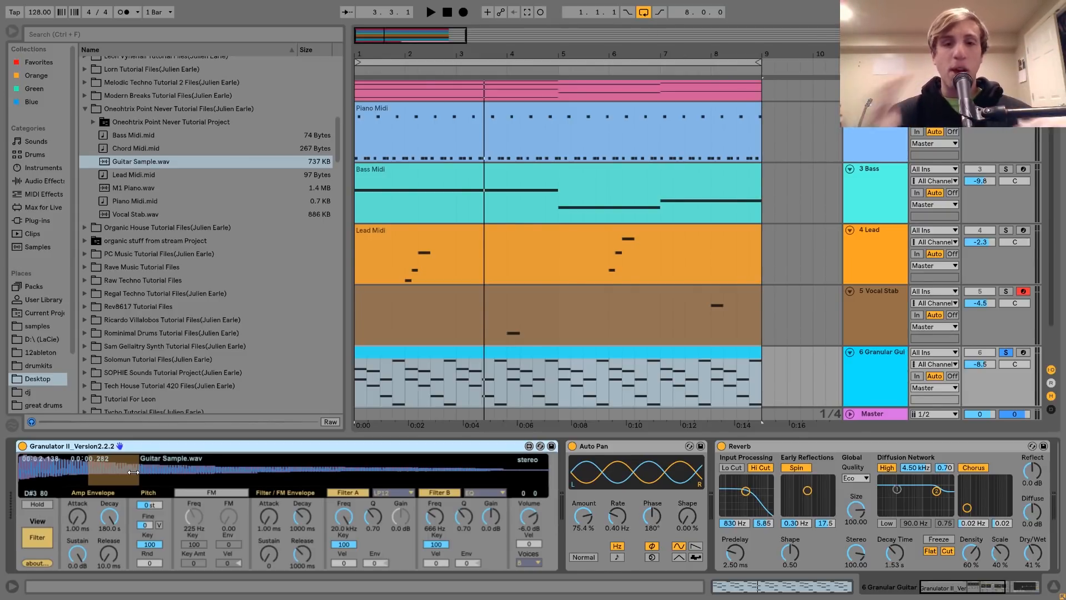
pyautogui.press('space')
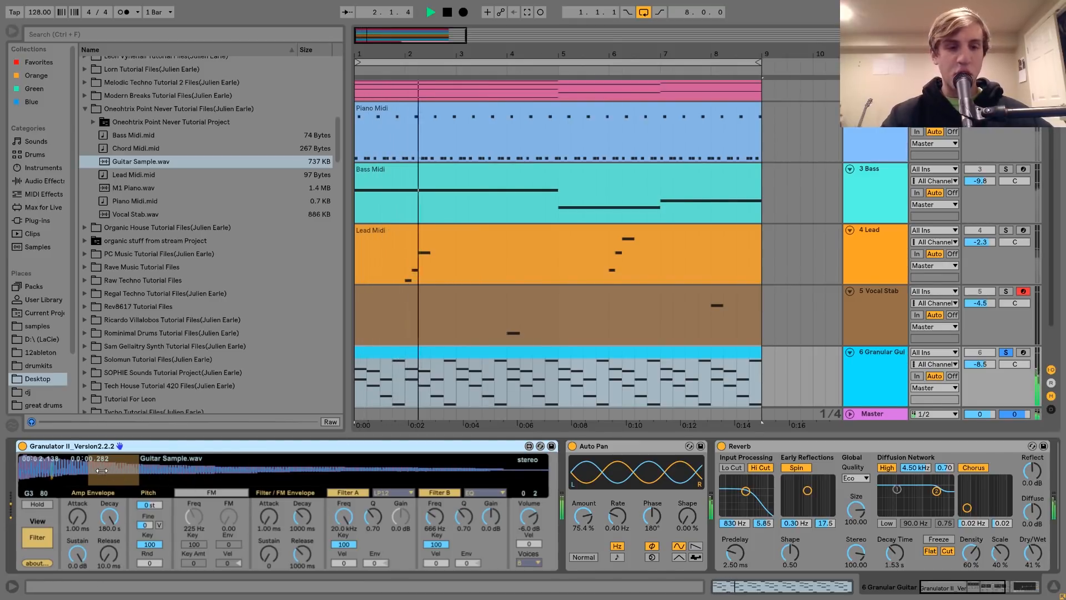
pyautogui.press('space')
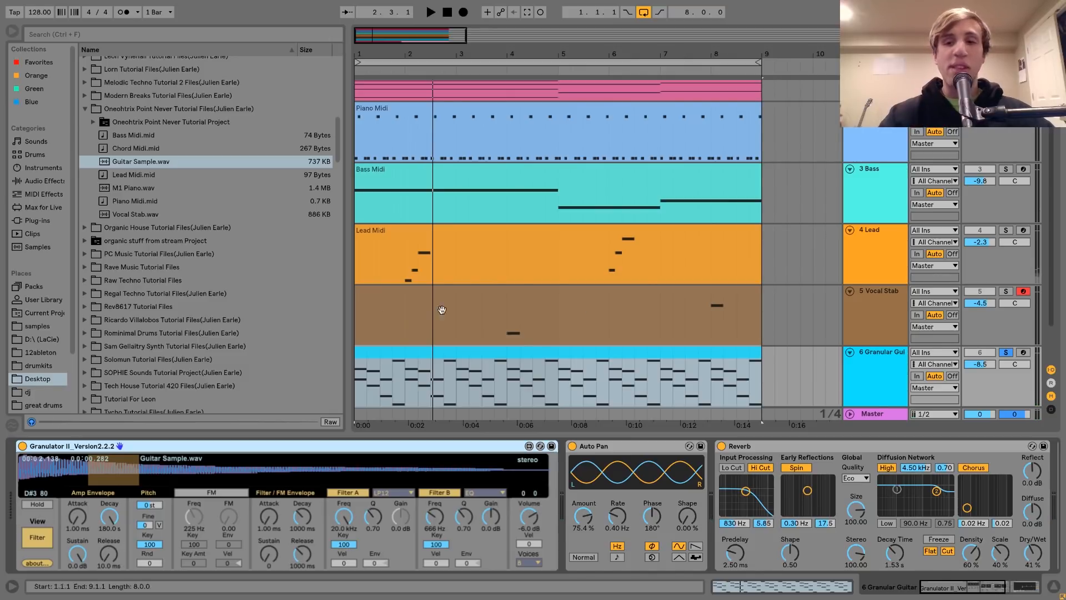
# Arm the Granular Guitar track and audition the granulated Guitar Sample.wav from the computer keyboard in the C4 to D5 octave
pyautogui.click(1023, 352)
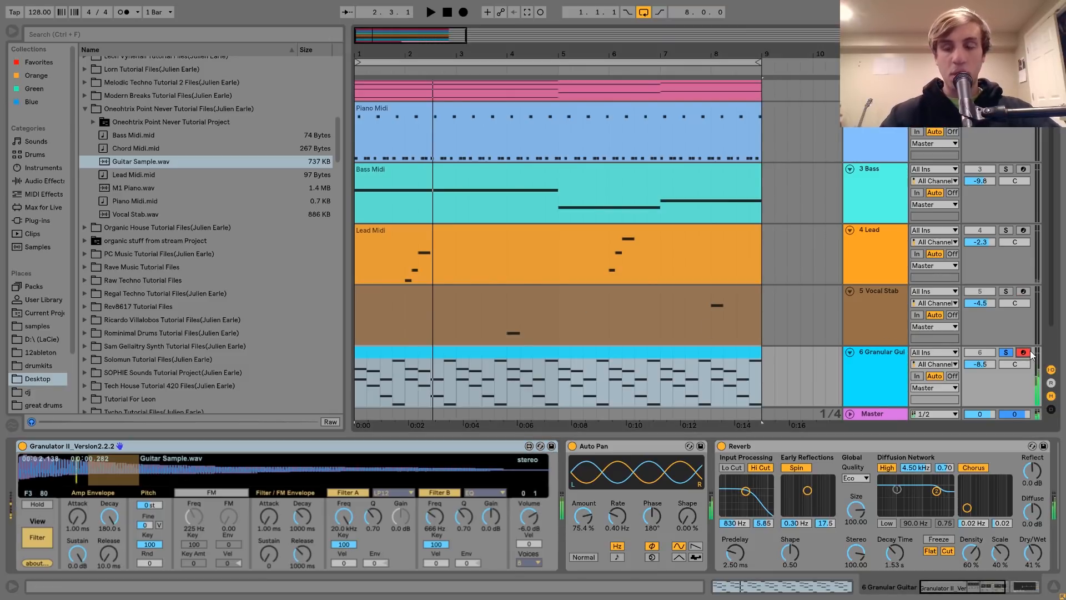
pyautogui.press('x')
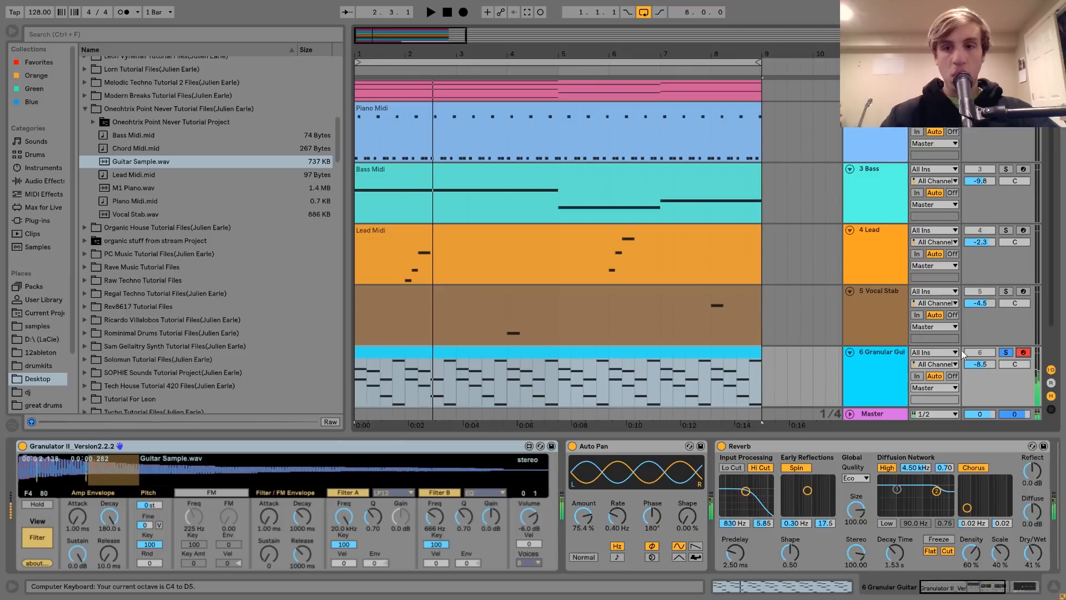
pyautogui.click(879, 356)
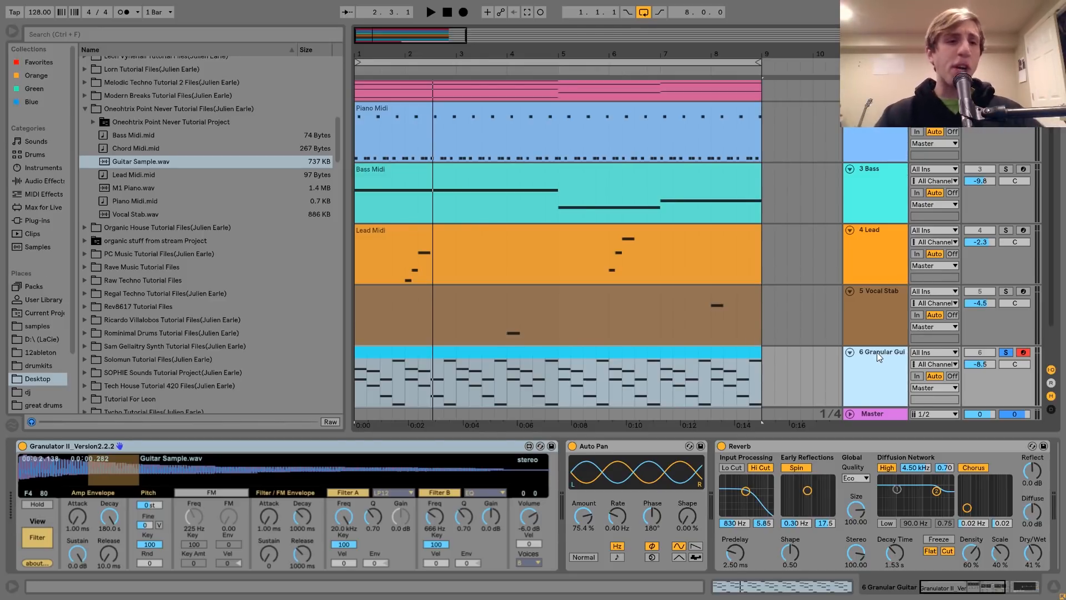
pyautogui.click(128, 162)
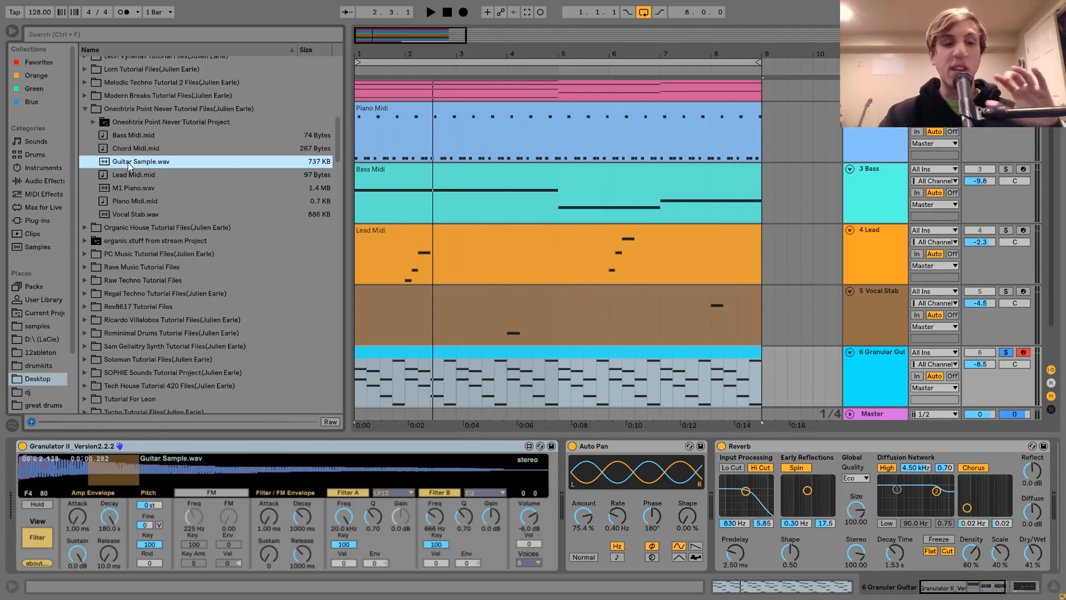
# Examine the Granular Guitar clip's notes during playback, return to its devices and unsolo the track
pyautogui.doubleClick(488, 353)
pyautogui.press('space')
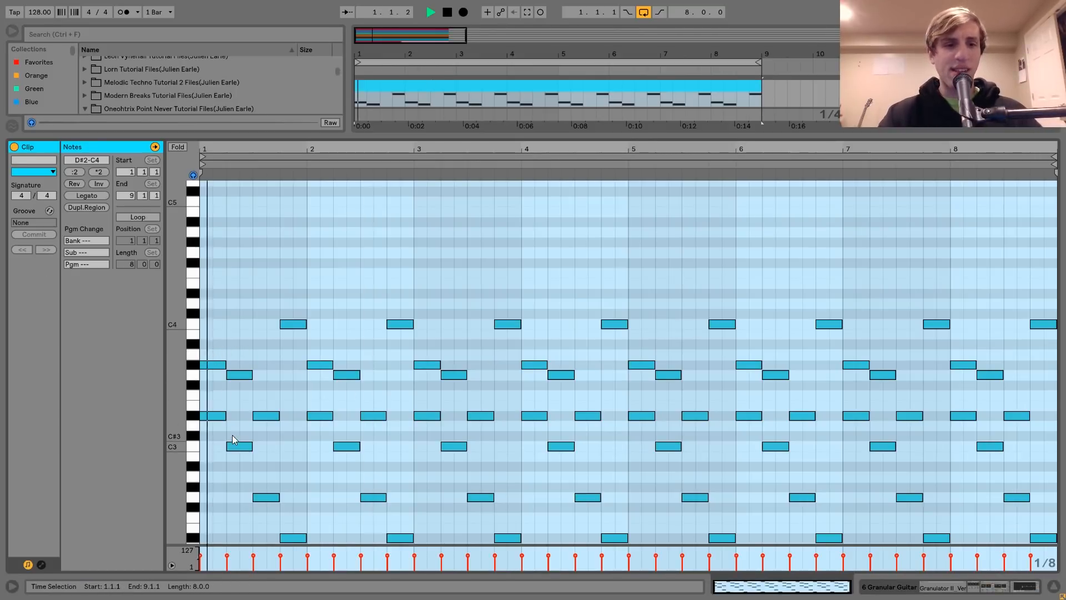
pyautogui.moveTo(176, 433); pyautogui.dragTo(162, 428)
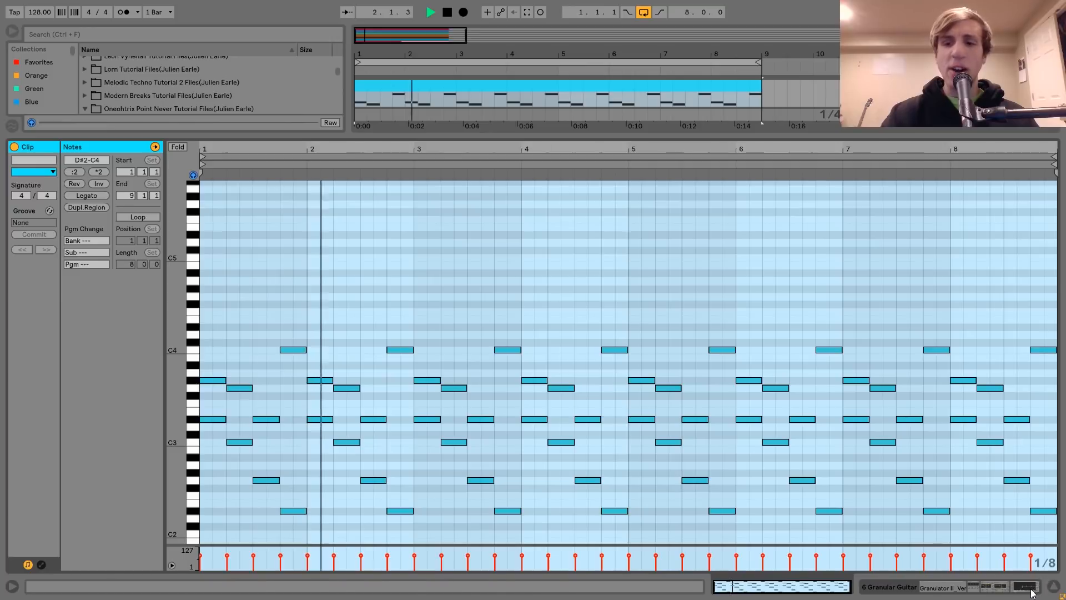
pyautogui.click(1028, 587)
pyautogui.scroll(3, 906, 326)
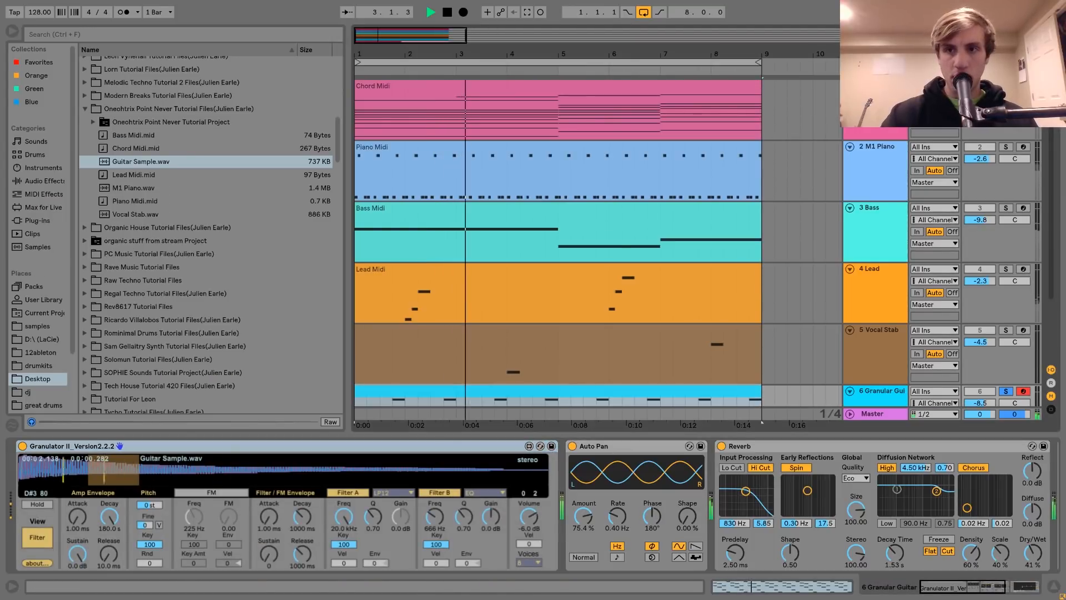
pyautogui.press('space')
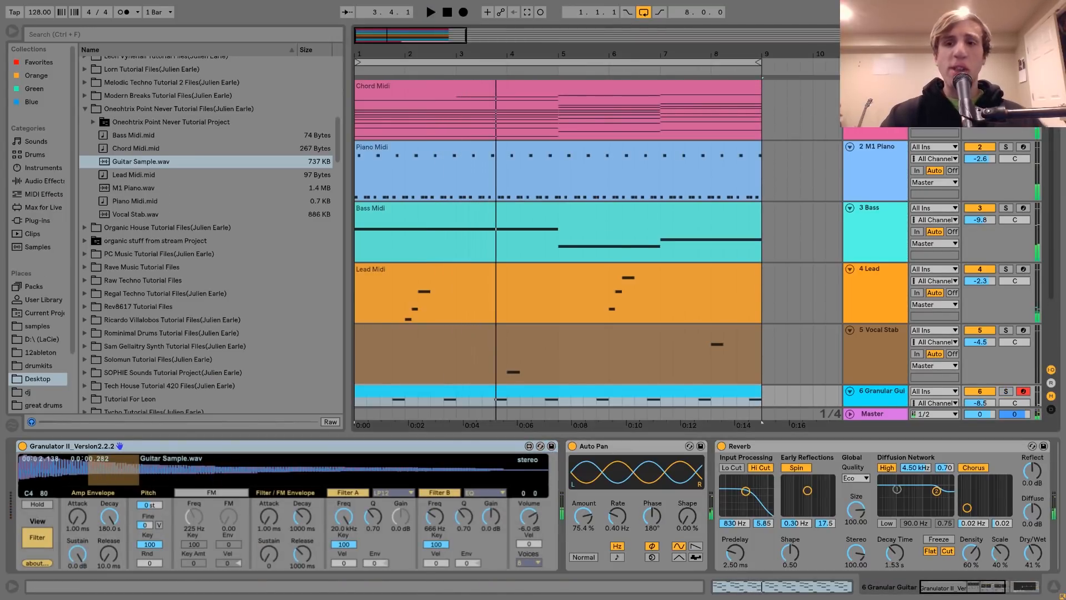
# Compare the full mix with the Granular Guitar track muted and active during playback
pyautogui.scroll(-3, 906, 326)
pyautogui.click(886, 318)
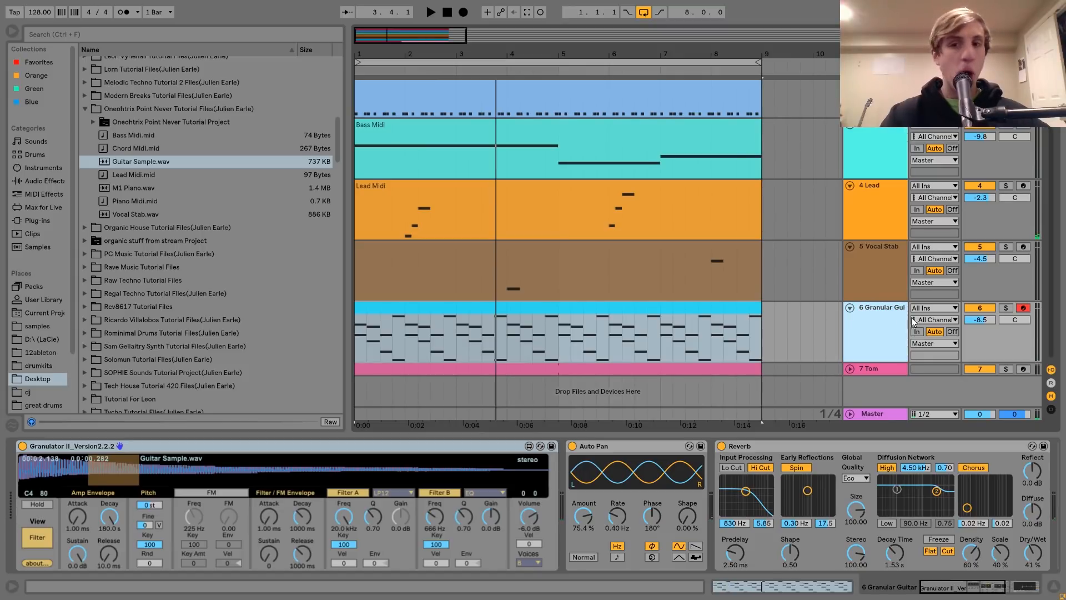
pyautogui.press('space')
pyautogui.click(985, 309)
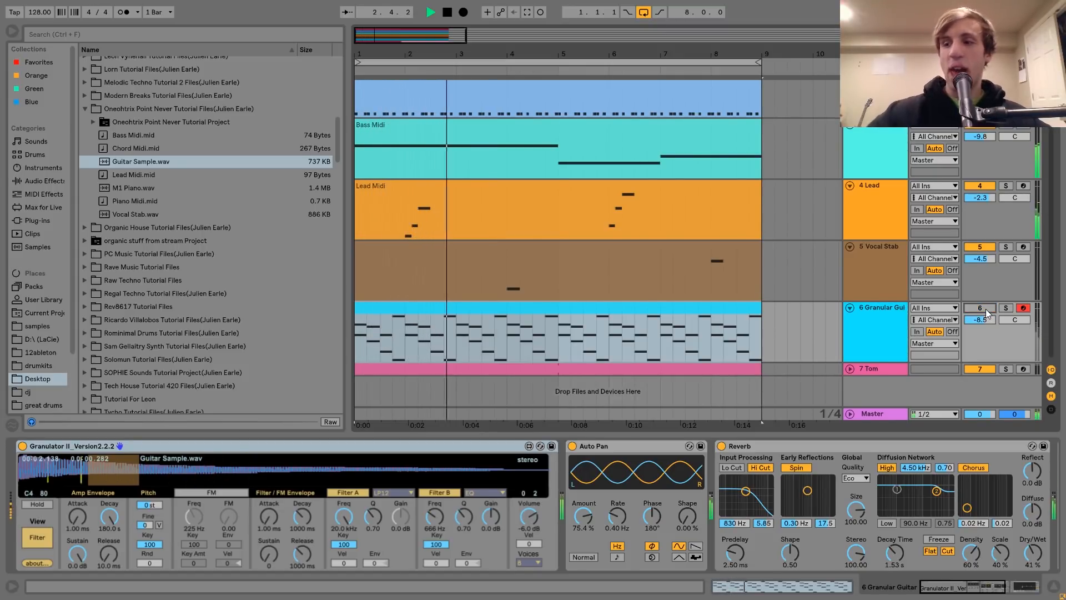
pyautogui.click(985, 309)
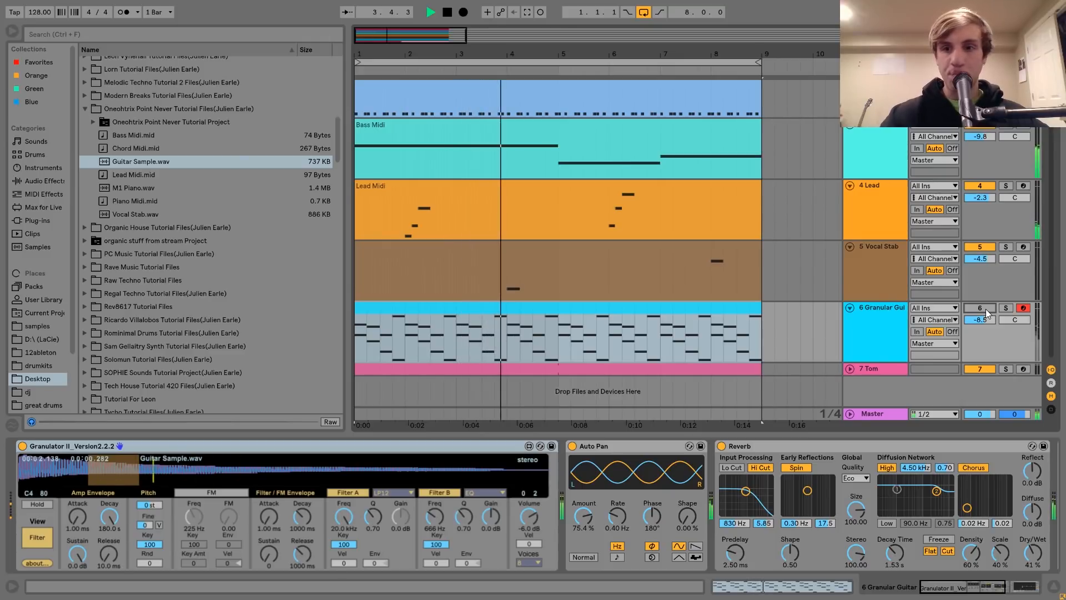
pyautogui.click(891, 320)
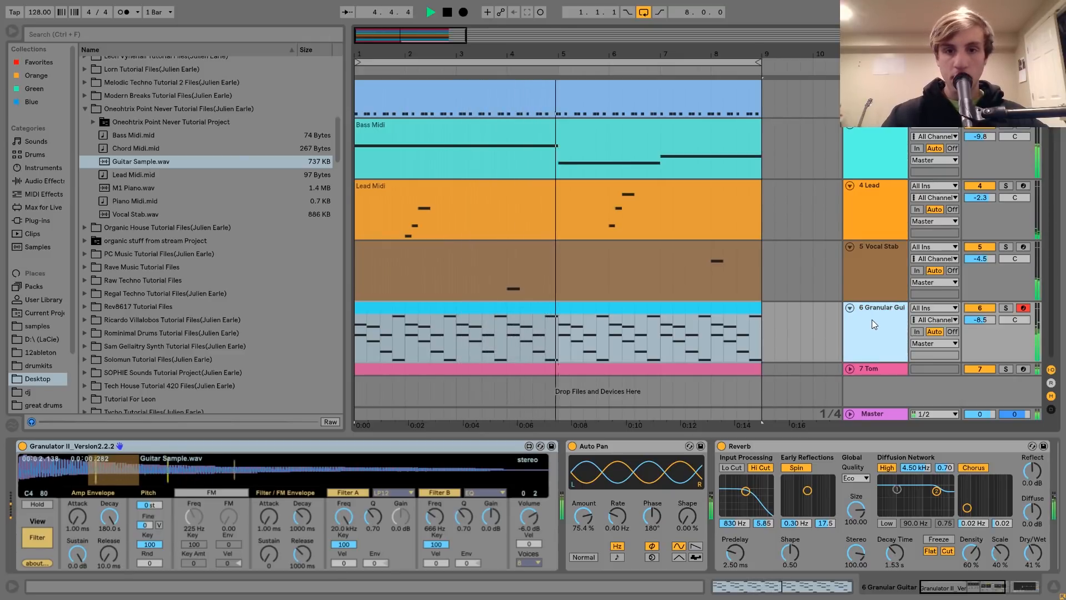
pyautogui.press('space')
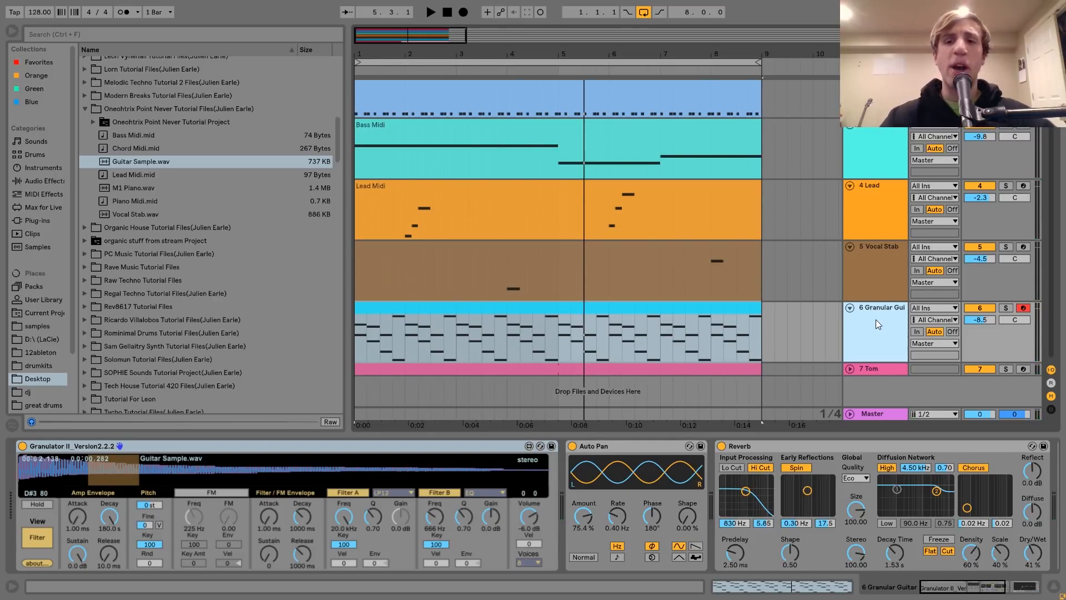
# Replay the opening bars of the mix first without and again with the Granular Guitar track
pyautogui.scroll(3, 875, 318)
pyautogui.scroll(-3, 1004, 174)
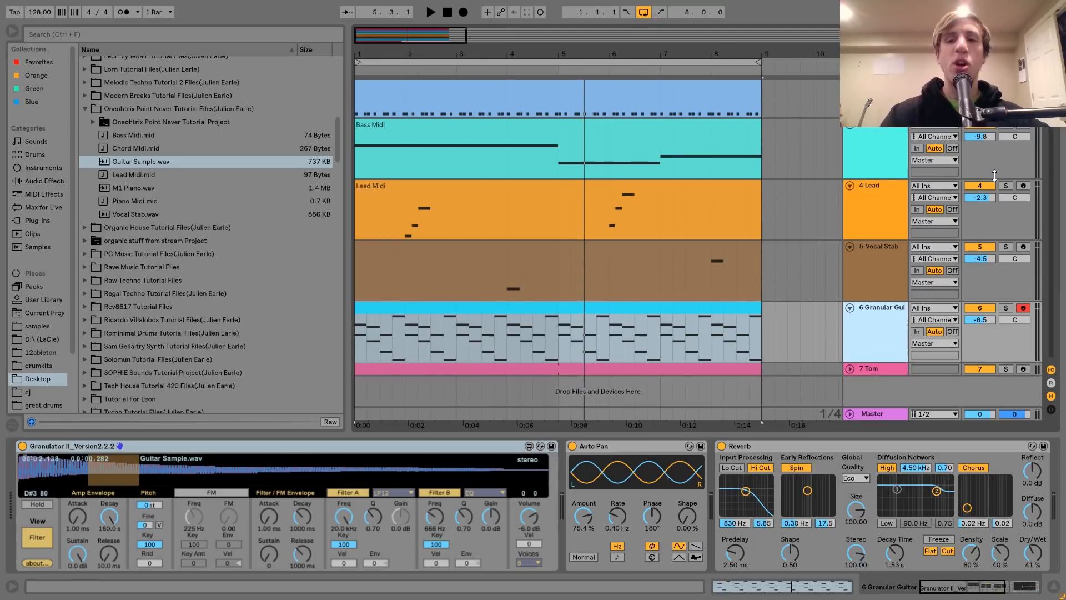
pyautogui.scroll(3, 988, 308)
pyautogui.click(984, 147)
pyautogui.press('space')
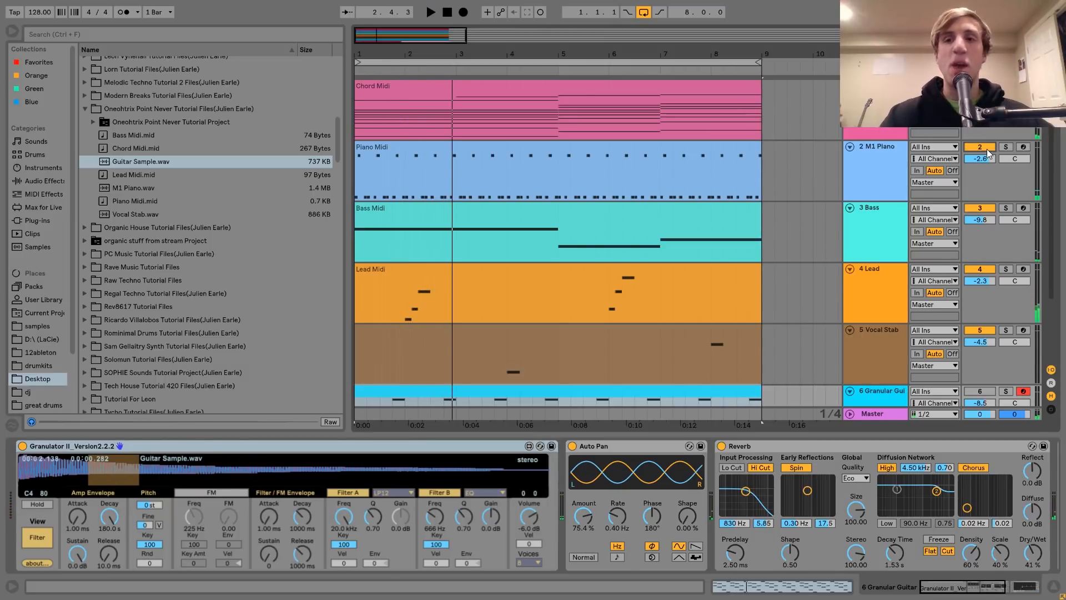
pyautogui.scroll(-3, 972, 311)
pyautogui.click(975, 308)
pyautogui.press('space')
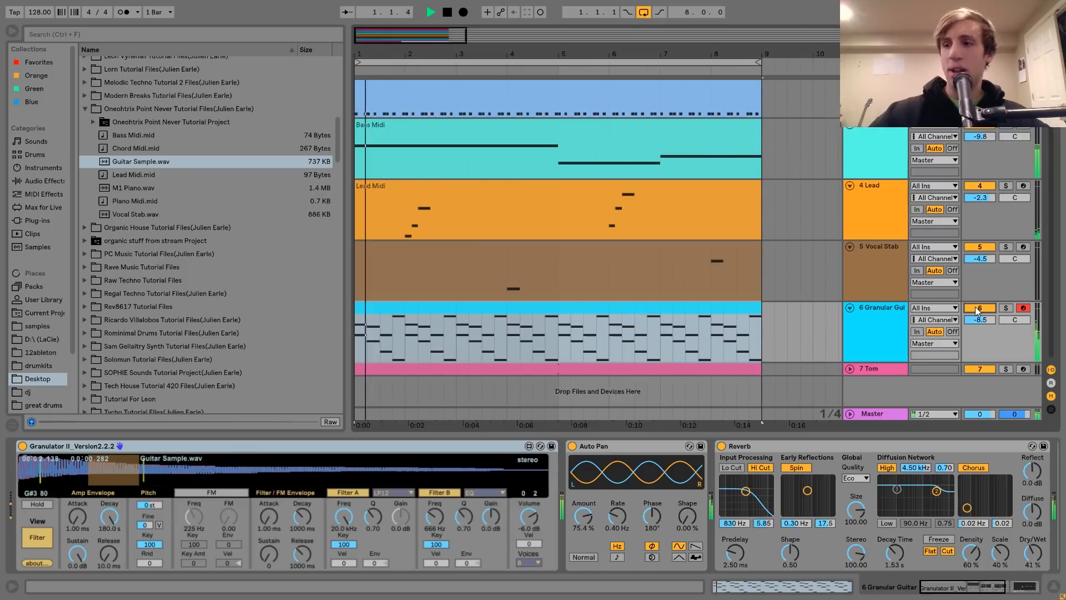
pyautogui.click(867, 313)
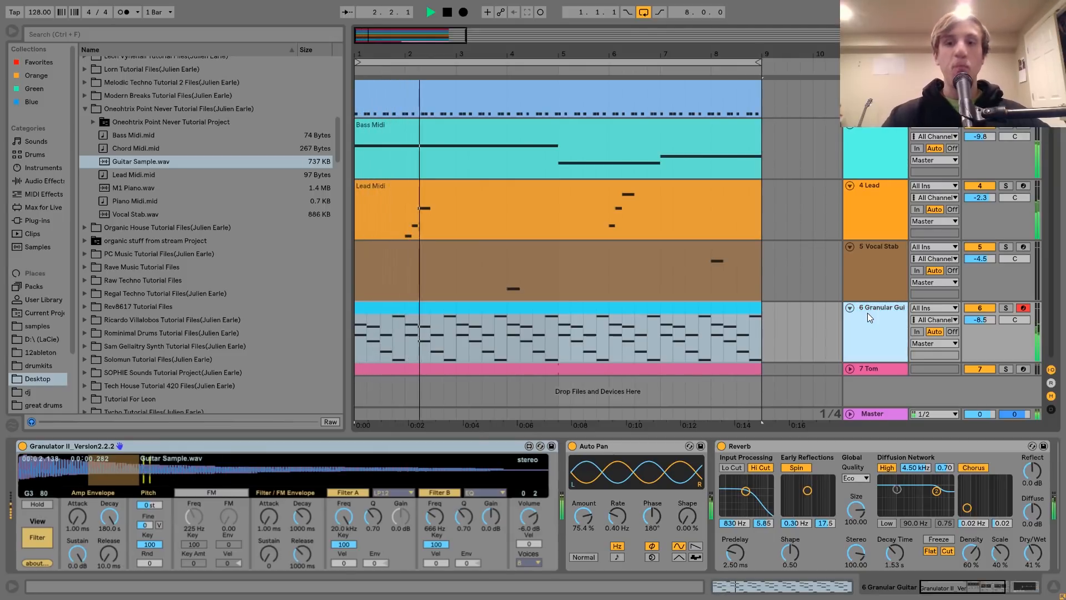
pyautogui.press('space')
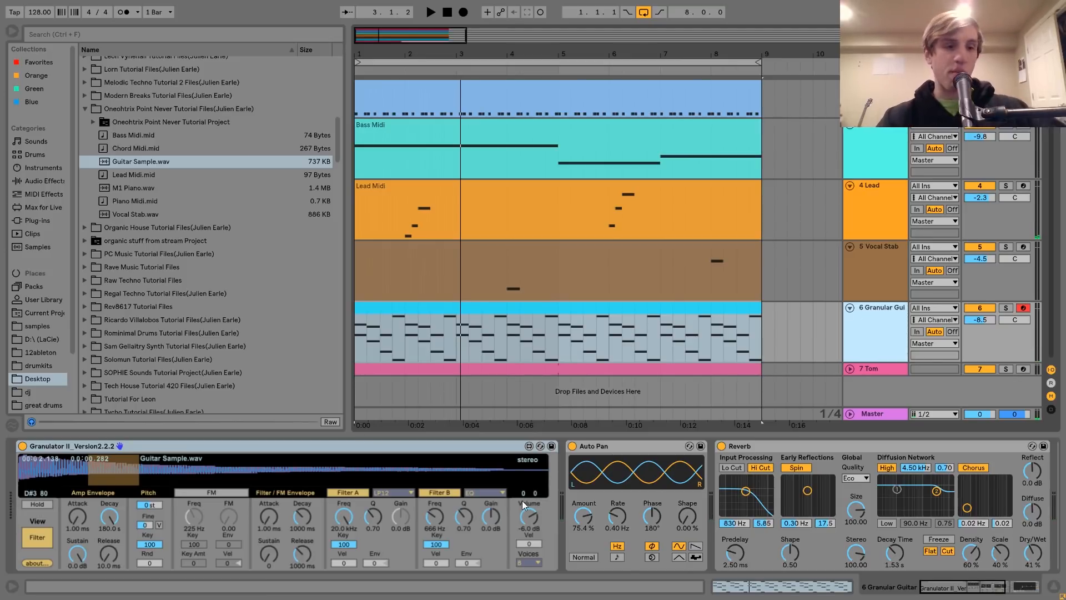
# Solo the Granular Guitar track, switch Granulator II to its Grain view, and audition the track while examining Auto Pan
pyautogui.click(1005, 308)
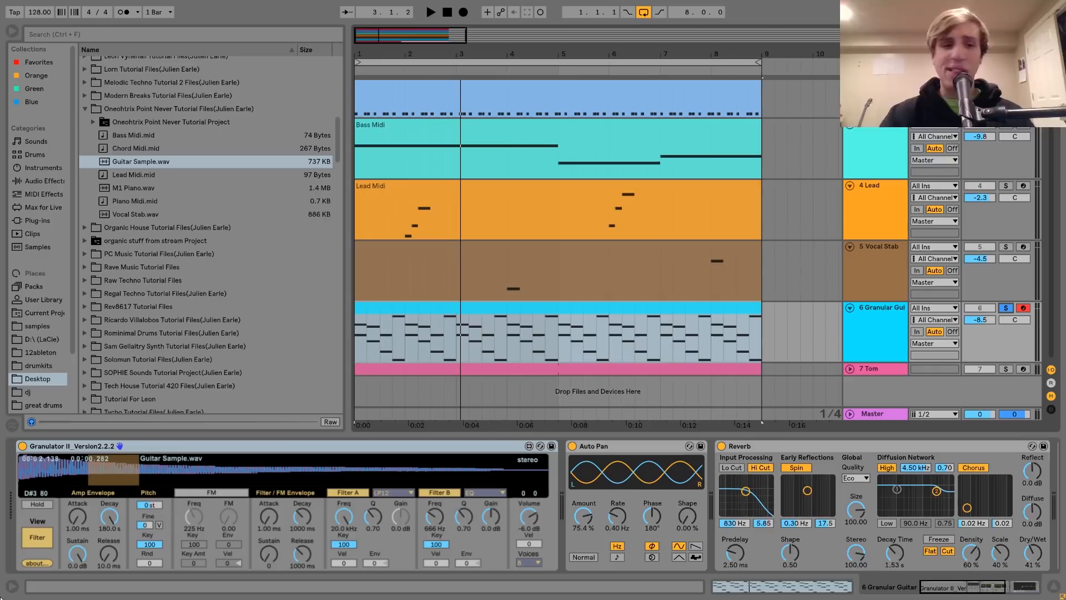
pyautogui.click(44, 536)
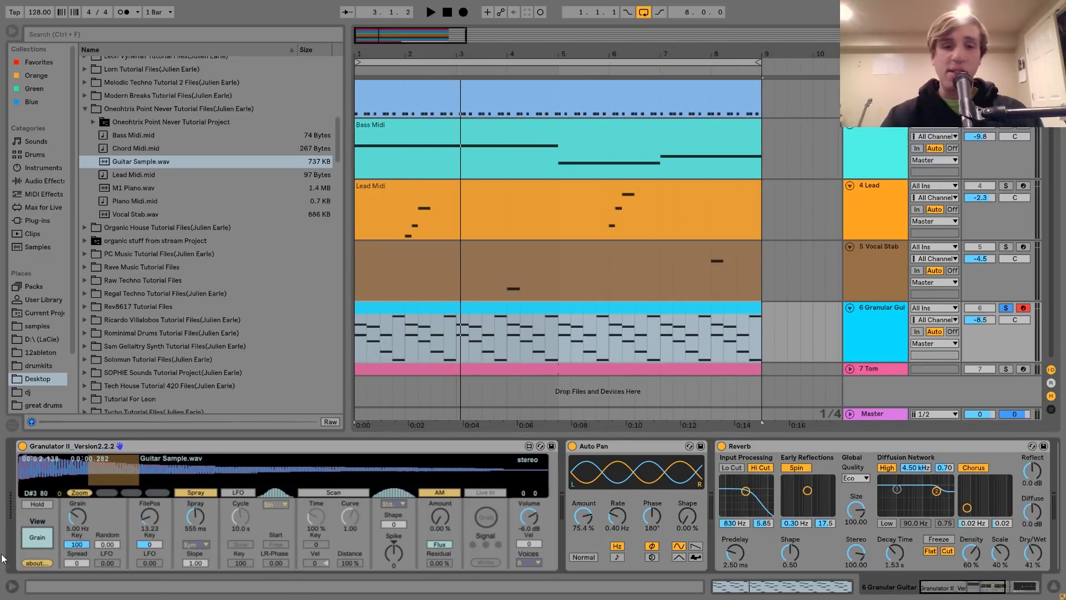
pyautogui.hscroll(5, 620, 494)
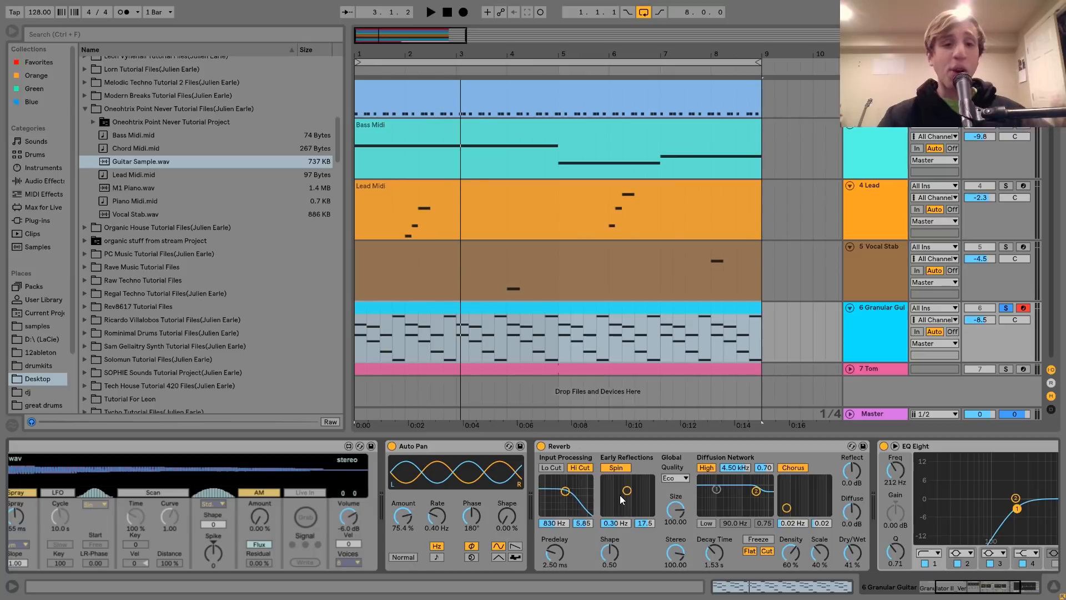
pyautogui.click(472, 443)
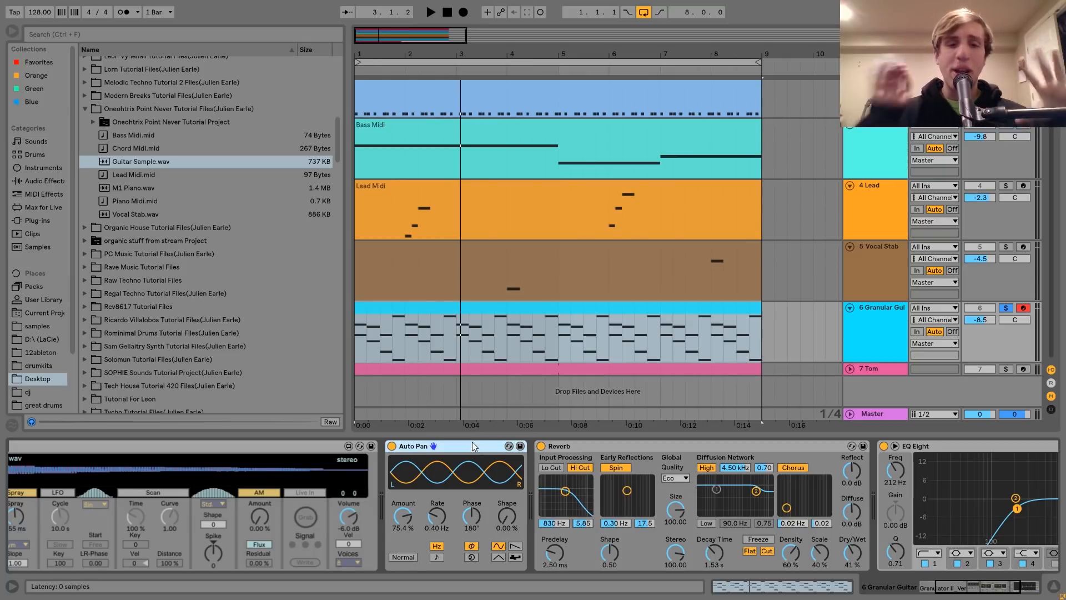
pyautogui.press('space')
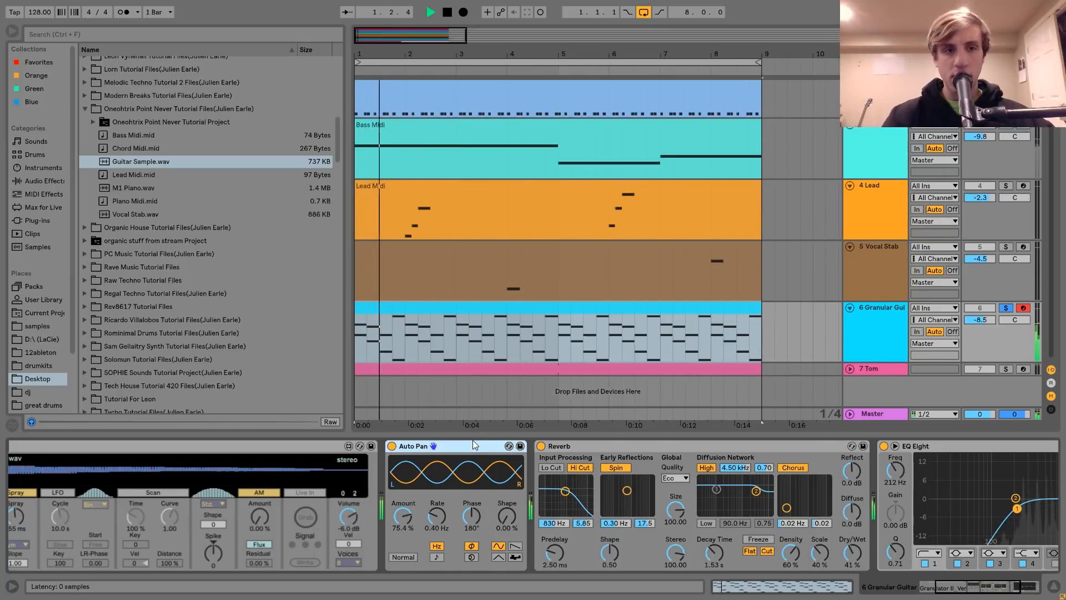
pyautogui.press('space')
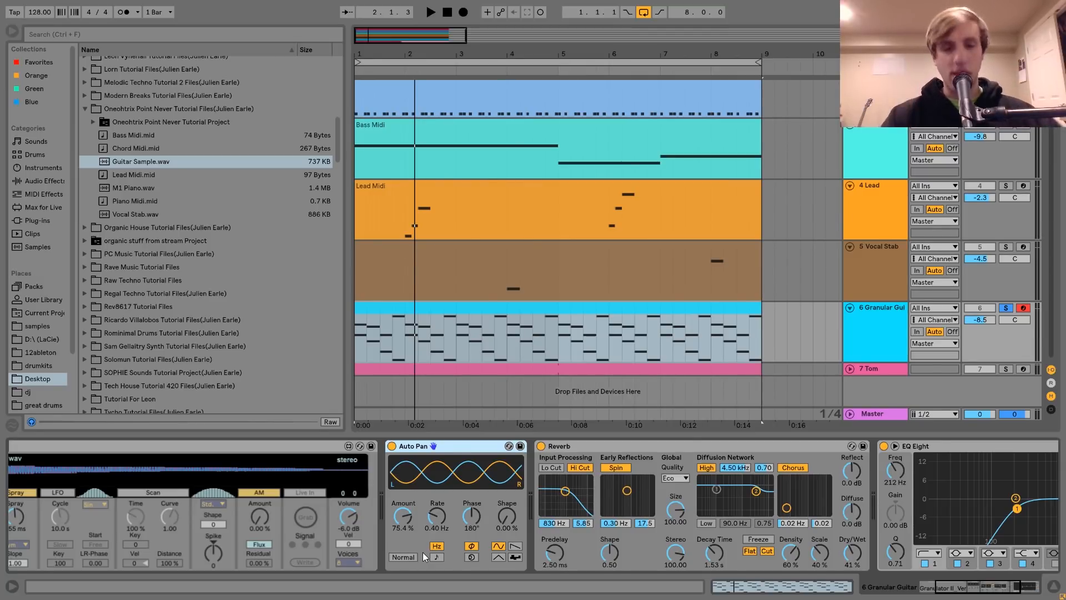
# Examine the Reverb and EQ Eight on the Granular Guitar track and replay the soloed track from the start
pyautogui.hscroll(3, 422, 552)
pyautogui.click(504, 450)
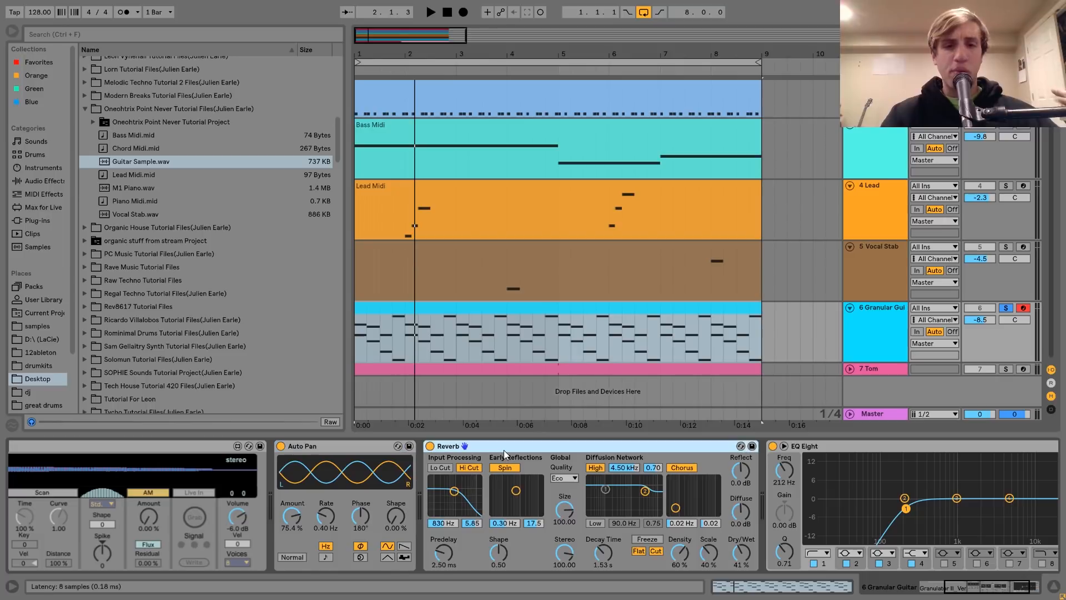
pyautogui.hscroll(3, 504, 449)
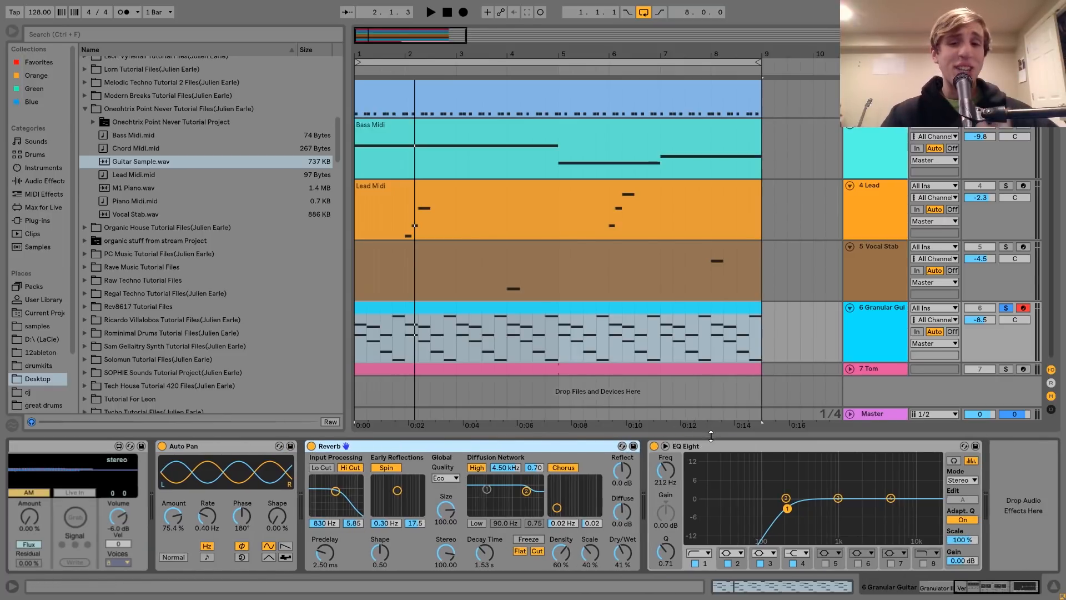
pyautogui.click(710, 446)
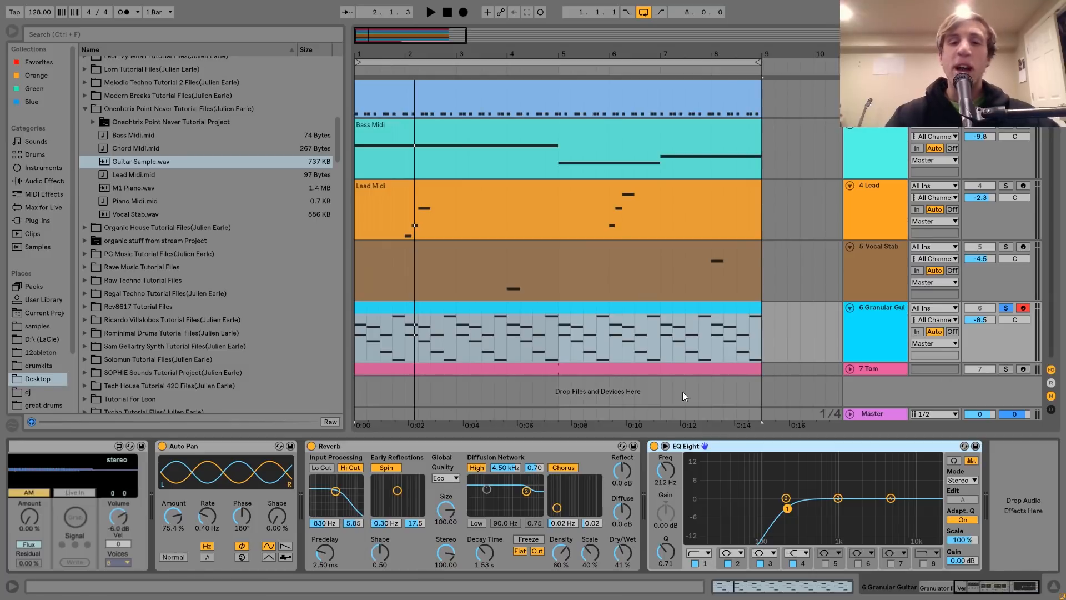
pyautogui.scroll(5, 483, 463)
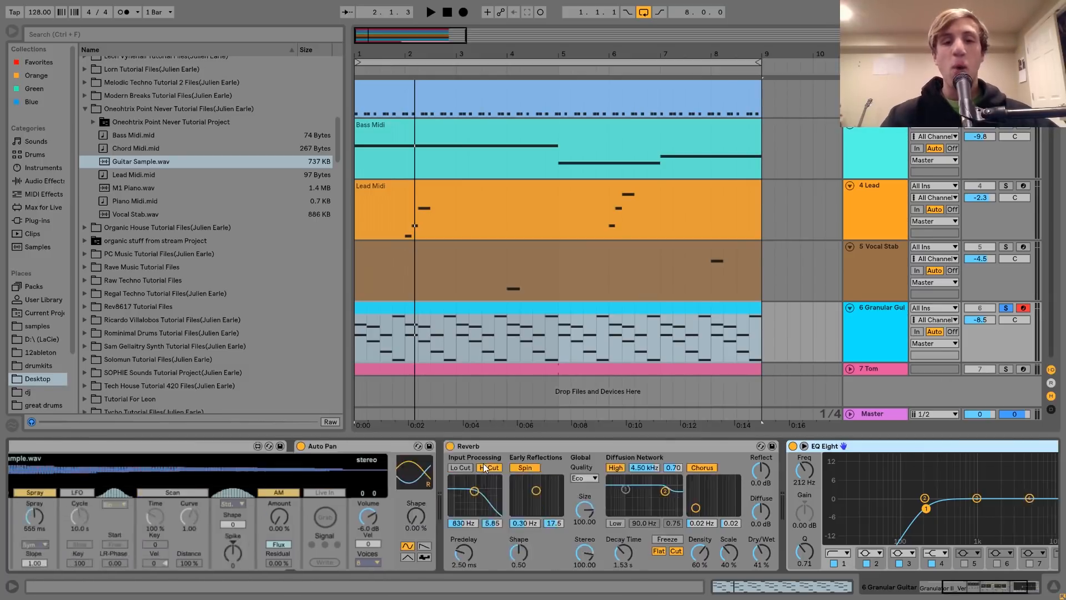
pyautogui.press('space')
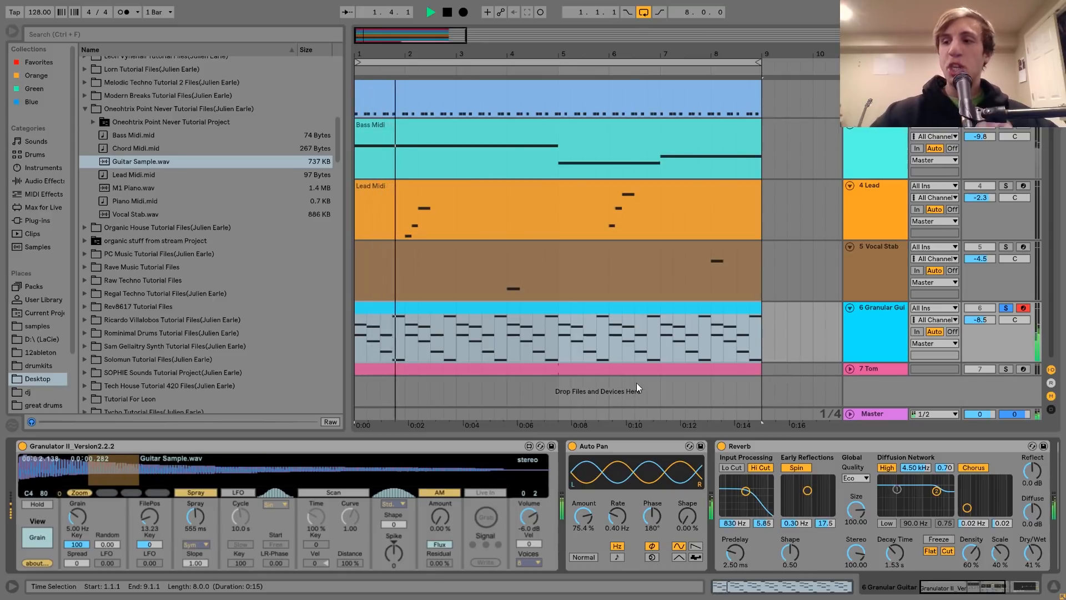
pyautogui.press('space')
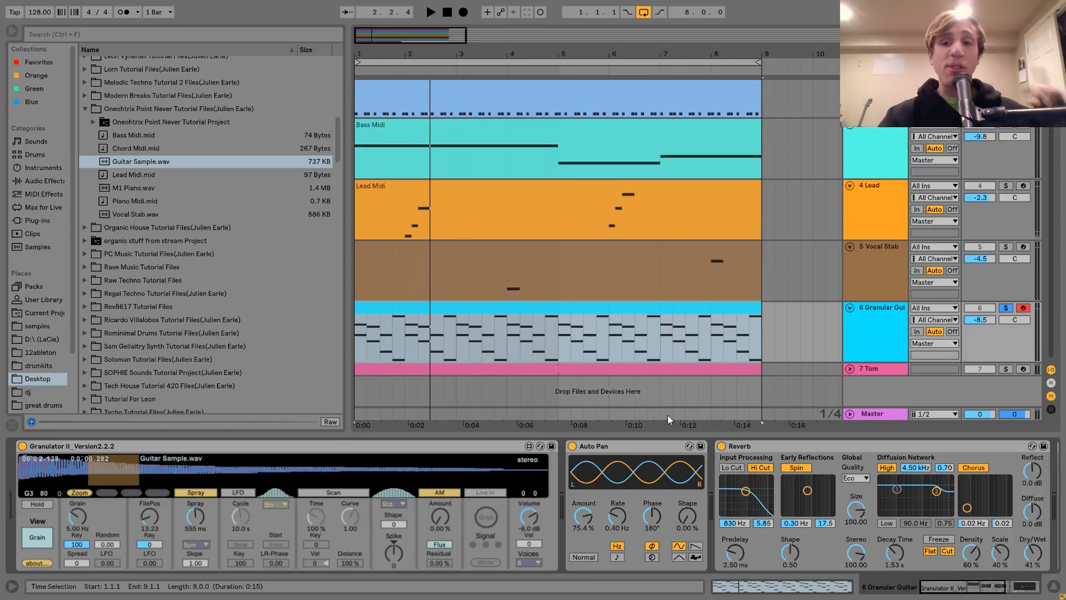
# Solo and unfold the Tom track to audition its first fill, and play its last fill within the full mix from 8.2.1
pyautogui.click(1006, 368)
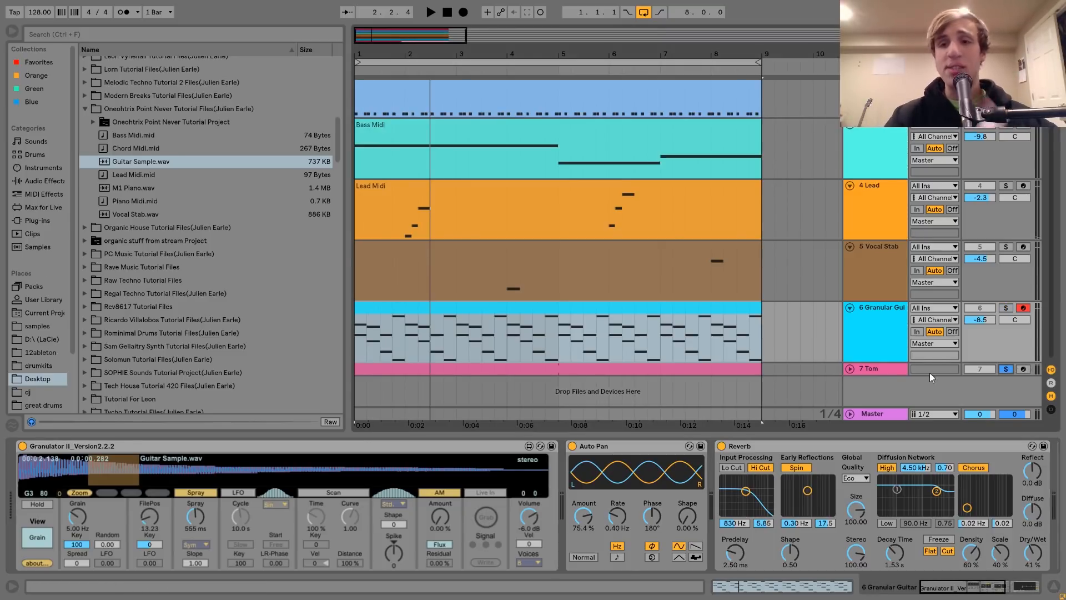
pyautogui.click(850, 368)
pyautogui.click(532, 394)
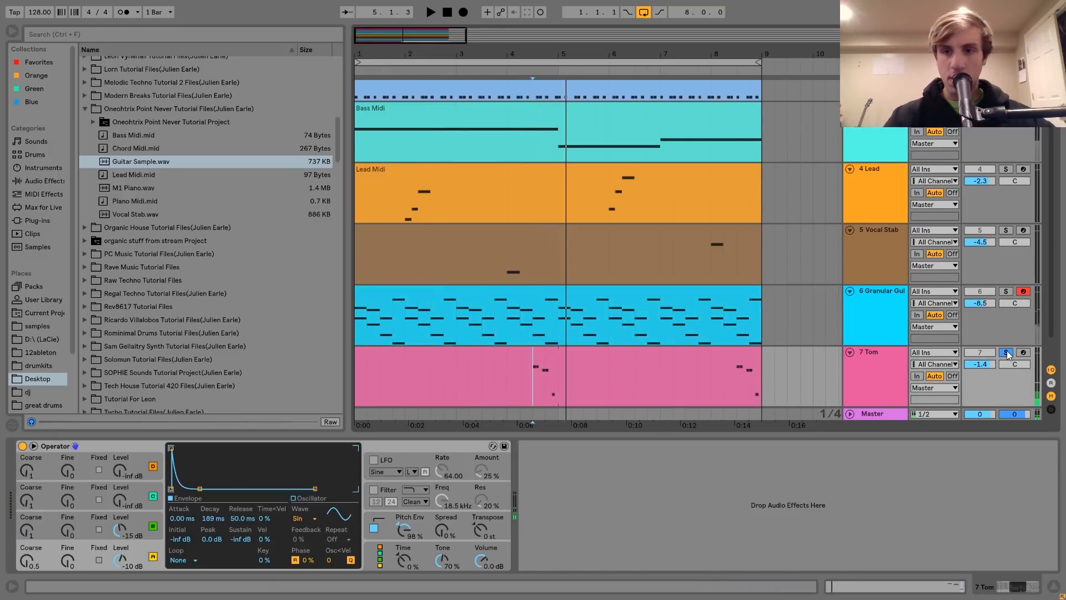
pyautogui.click(723, 383)
pyautogui.press('space')
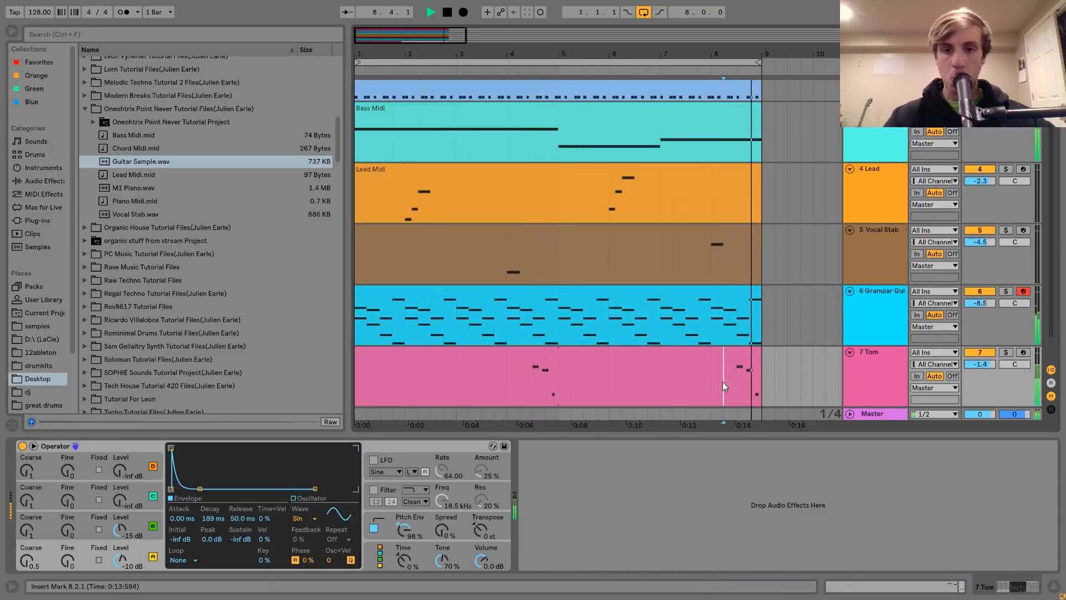
pyautogui.press('space')
# Return to the first Tom fill with the track soloed, and replay it in the full mix from 4.1.1
pyautogui.click(528, 387)
pyautogui.click(1005, 352)
pyautogui.click(860, 366)
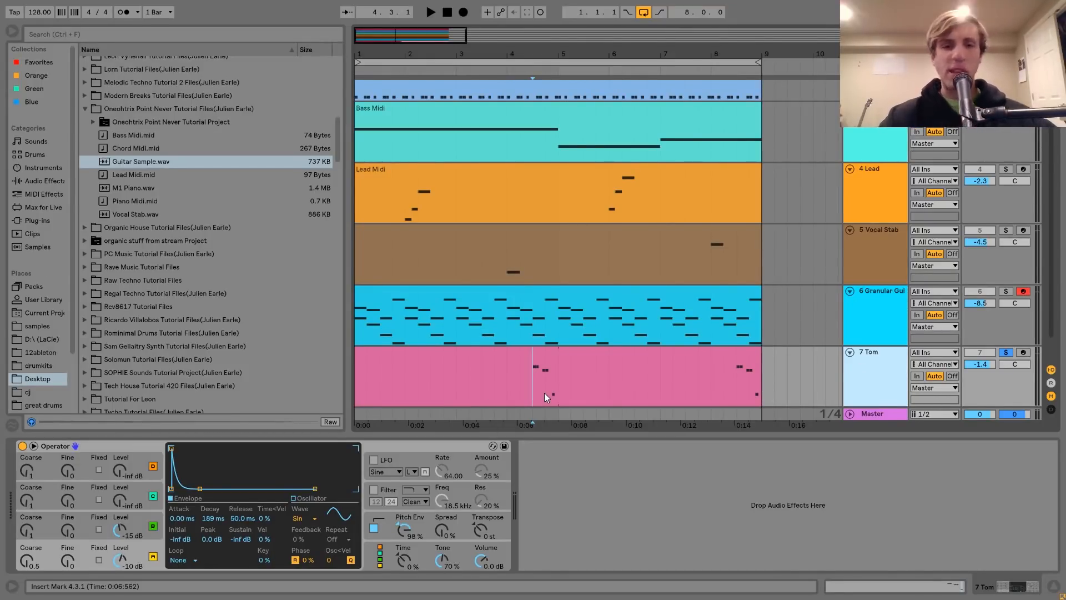
pyautogui.click(1005, 352)
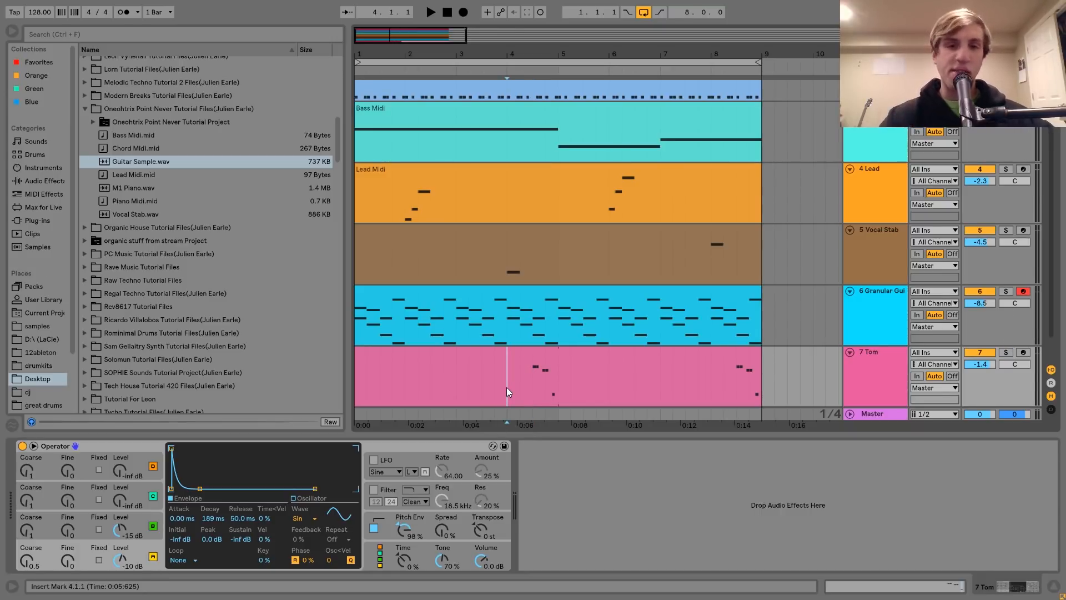
pyautogui.press('space')
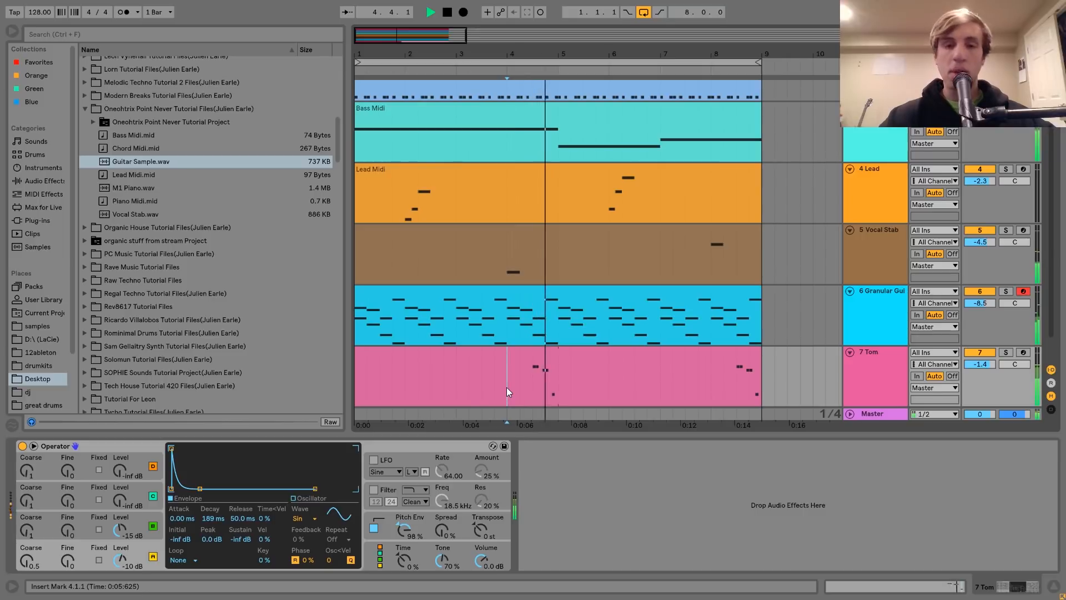
pyautogui.press('space')
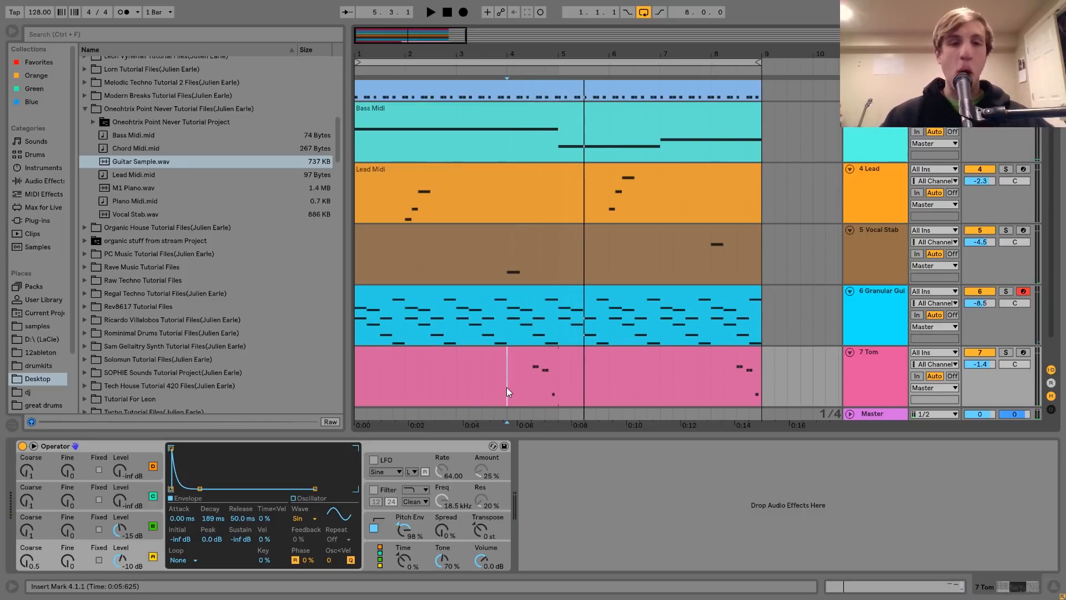
# Solo the Tom track, examine the notes in its MIDI clip, and return to its devices
pyautogui.click(1005, 352)
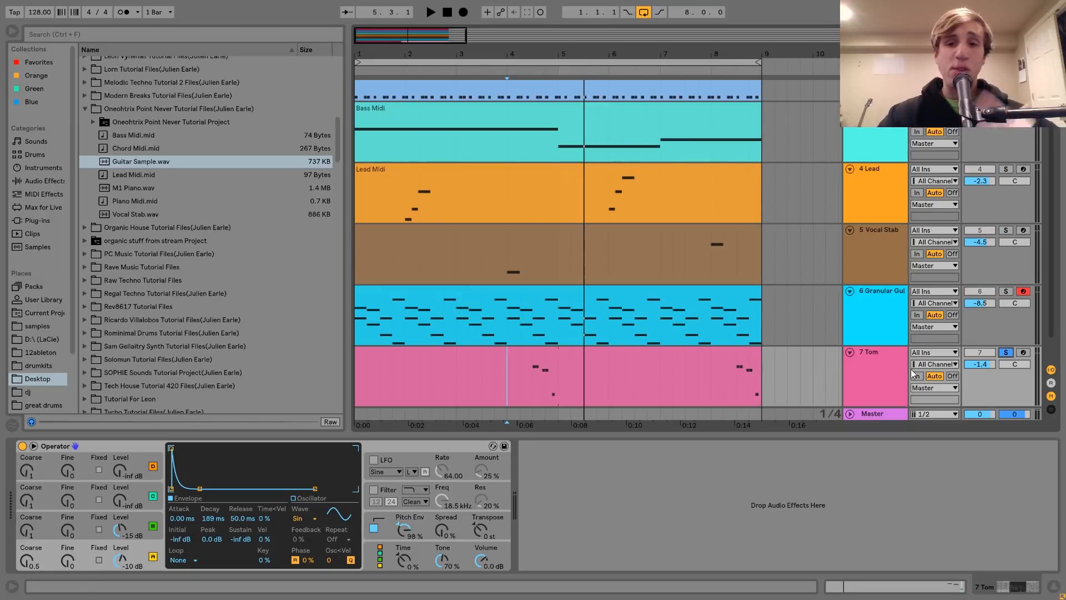
pyautogui.click(541, 357)
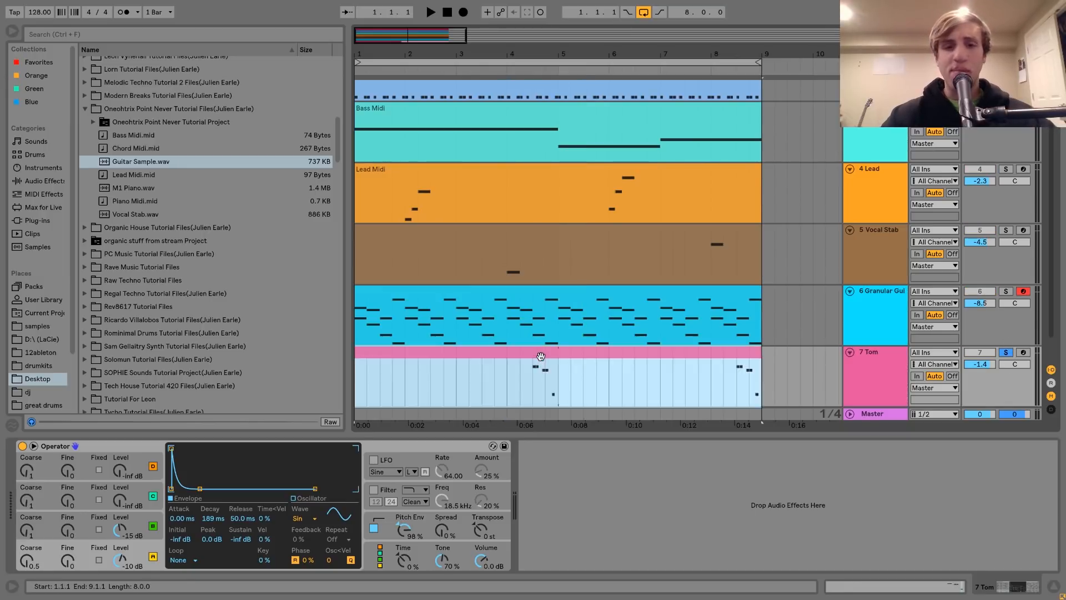
pyautogui.doubleClick(540, 356)
pyautogui.moveTo(948, 236); pyautogui.dragTo(997, 282)
pyautogui.moveTo(1015, 333); pyautogui.dragTo(1053, 426)
pyautogui.click(1007, 586)
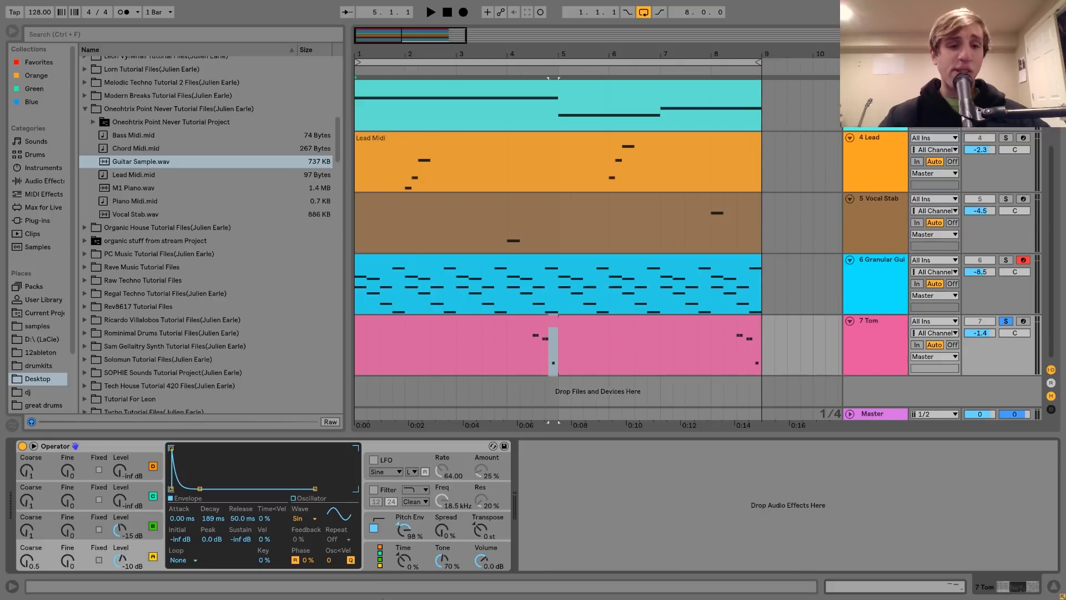
# Examine the envelopes of Operator's oscillators A and B and its pitch envelope on the Tom track
pyautogui.click(153, 524)
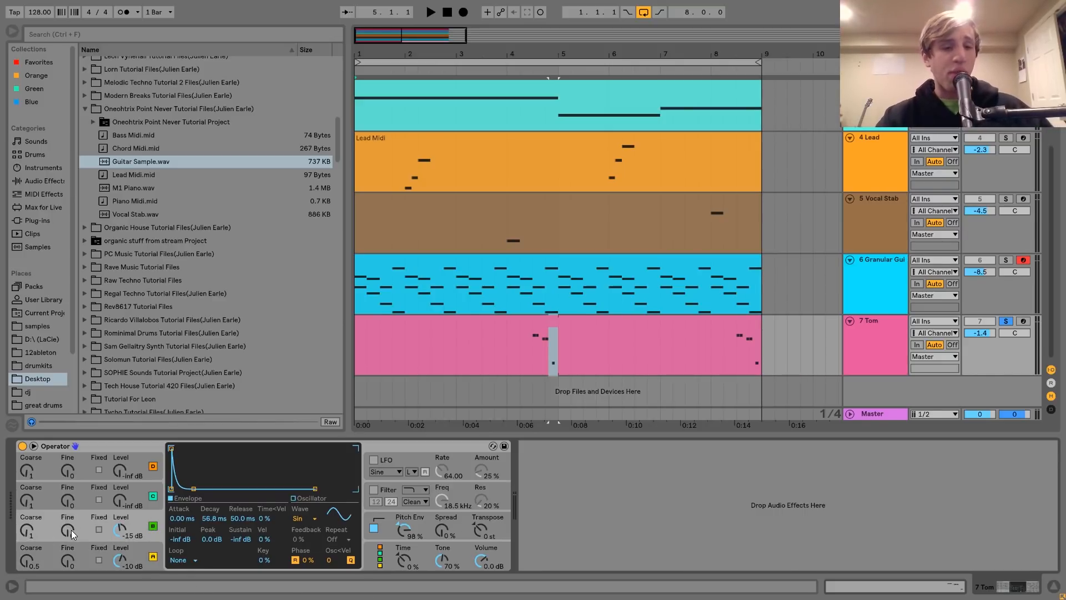
pyautogui.click(153, 555)
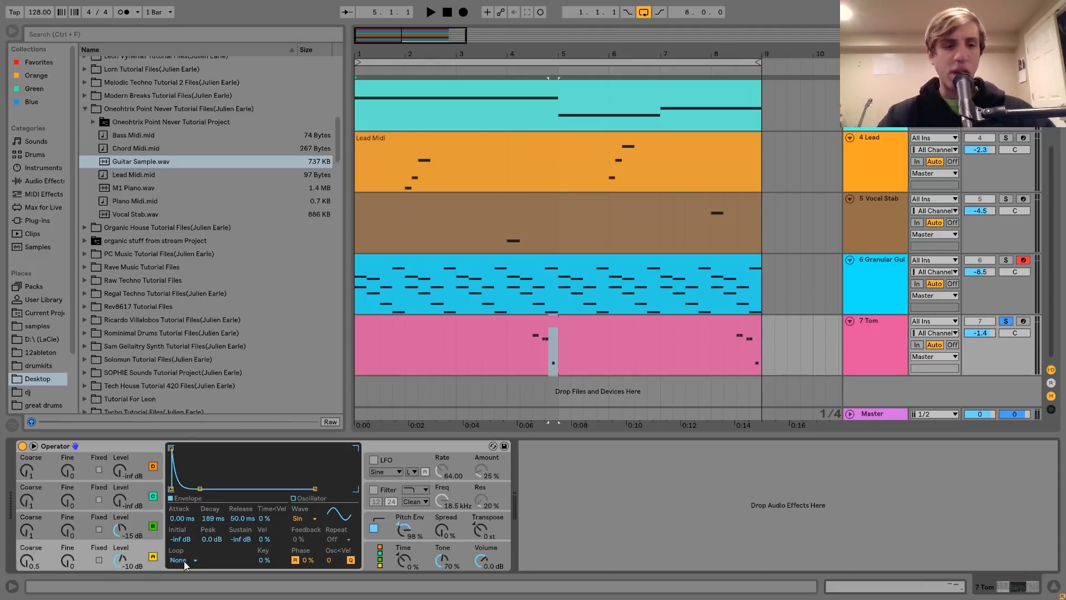
pyautogui.click(154, 528)
pyautogui.click(384, 521)
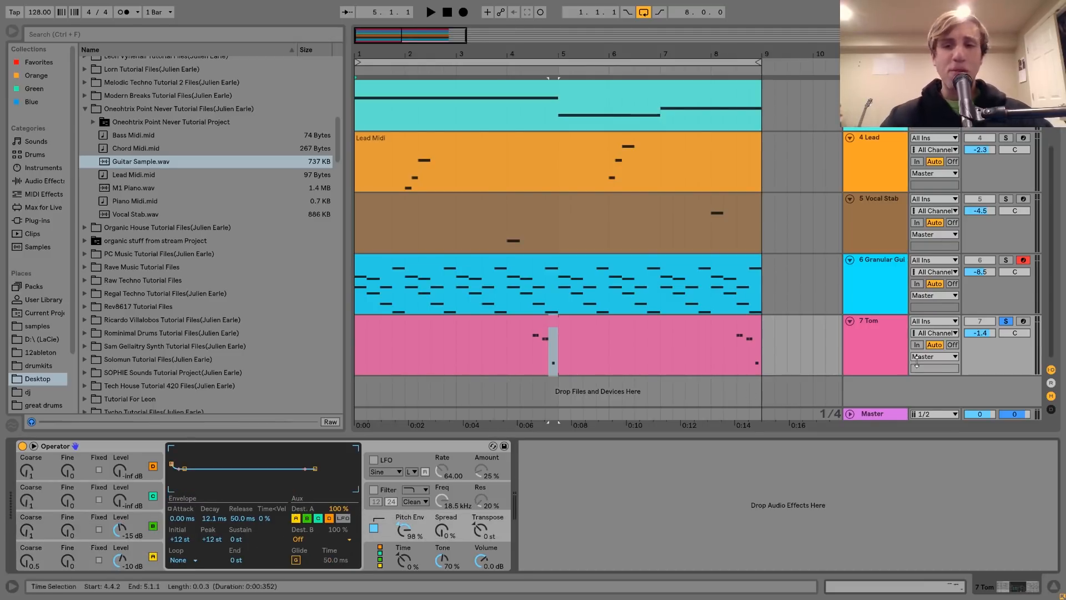
# Arm the Tom track and compare its sound with Operator's pitch envelope switched off and on
pyautogui.click(1024, 321)
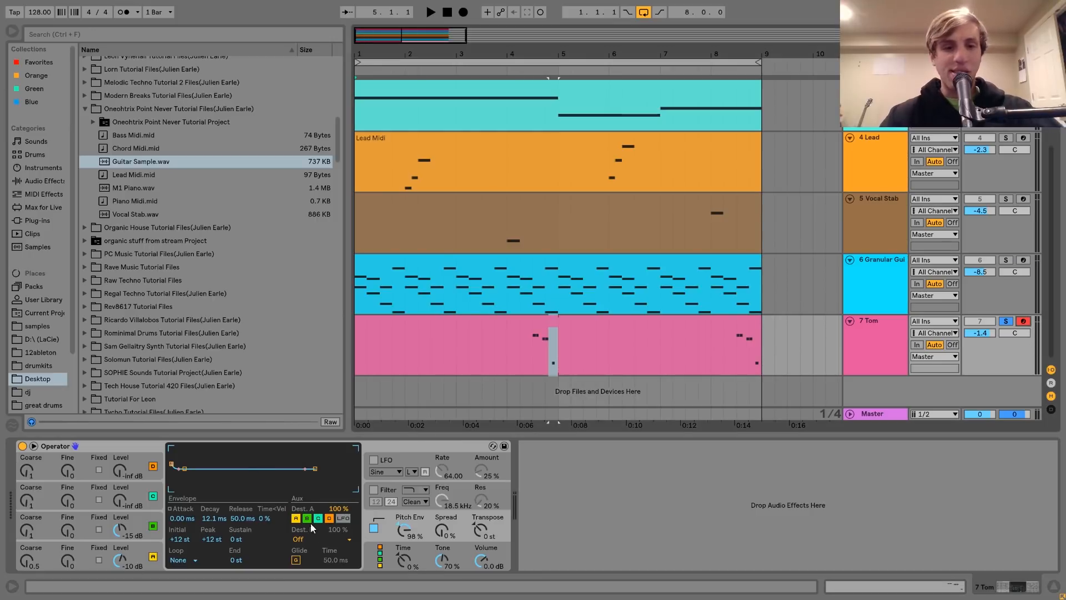
pyautogui.click(374, 529)
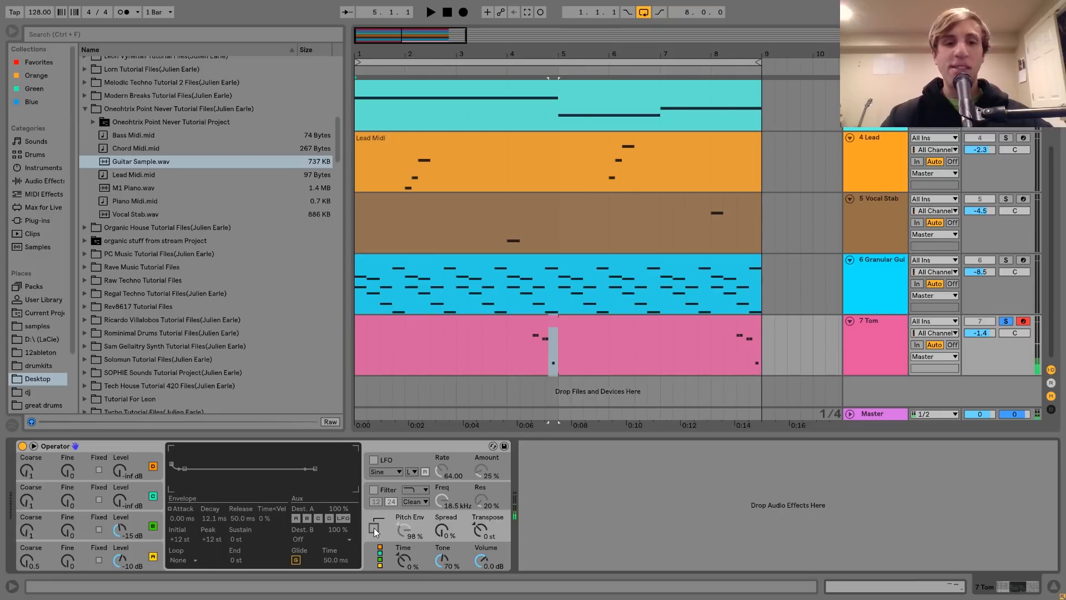
pyautogui.click(375, 528)
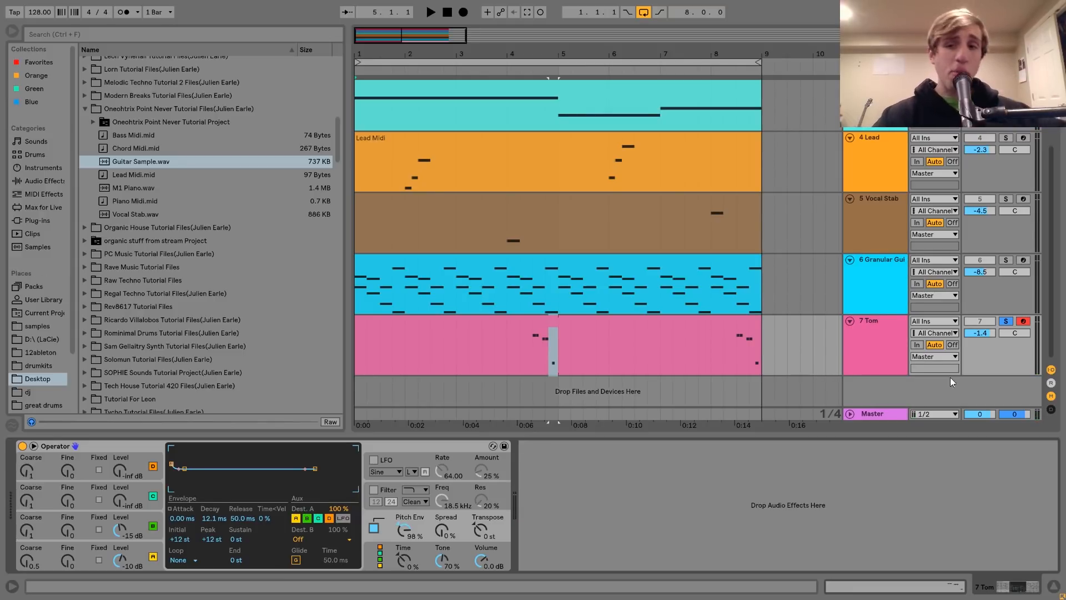
# Unsolo and fold the Tom track and return to the upper tracks of the arrangement
pyautogui.click(1005, 321)
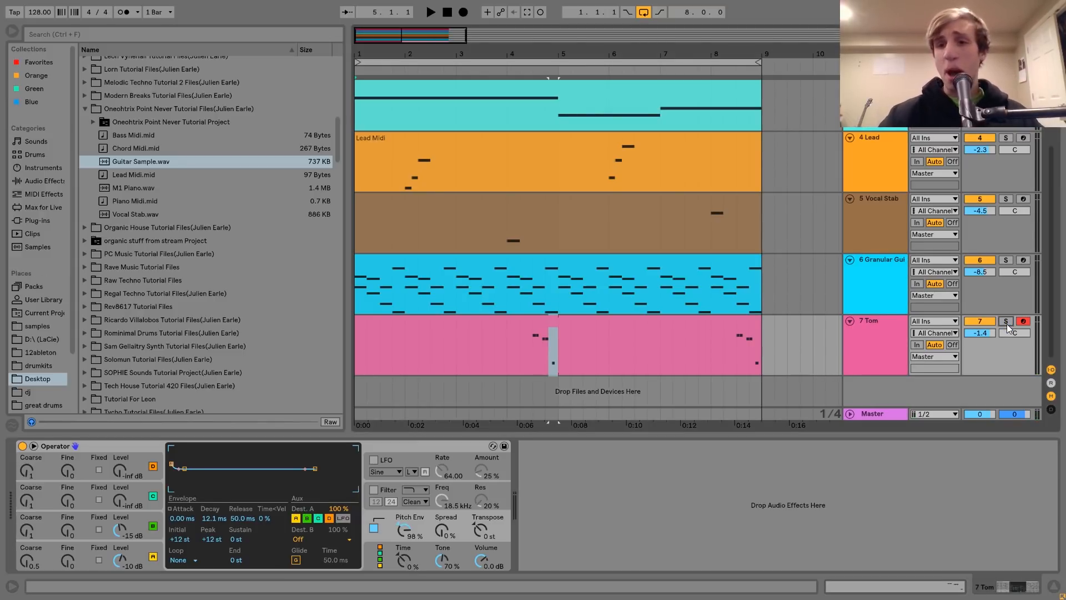
pyautogui.click(849, 321)
pyautogui.scroll(3, 855, 316)
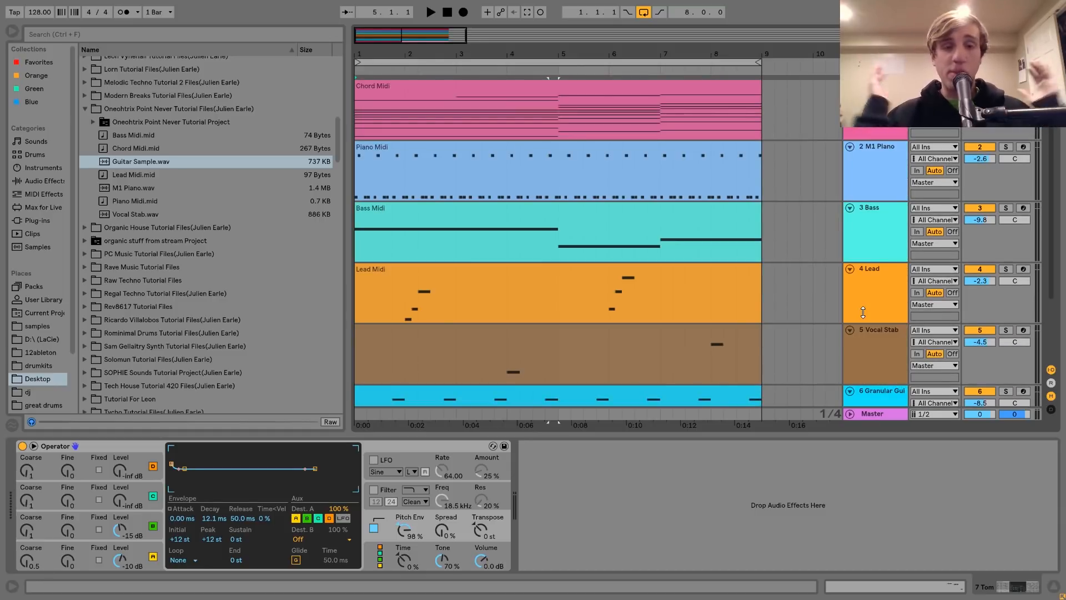